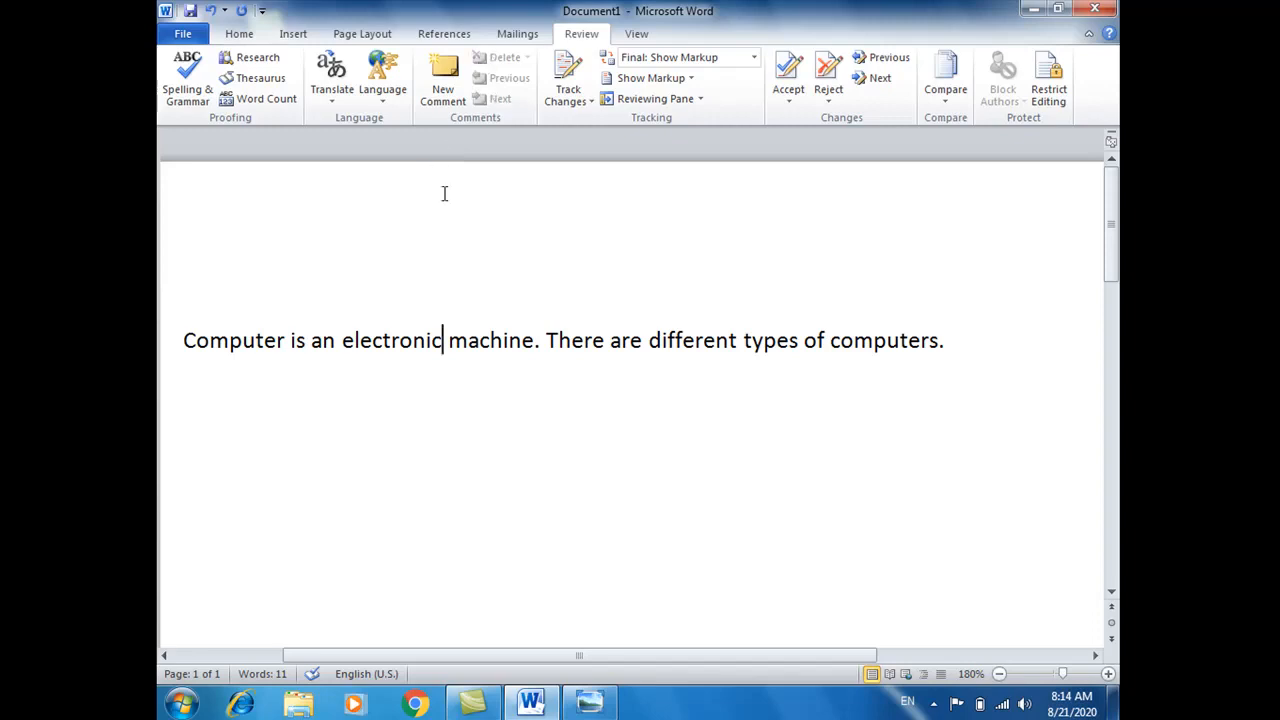
Step: Add a comment to the word "types" reading "We have to type all types of computer."
mouse_move(466, 334)
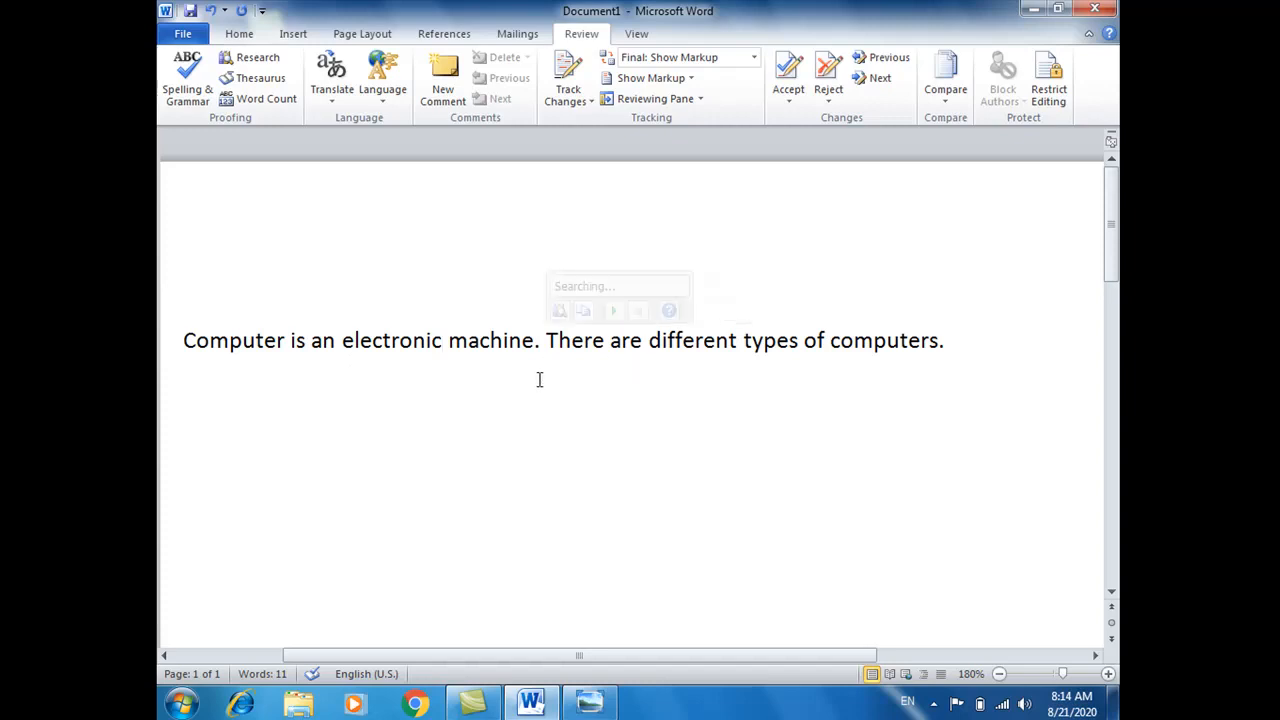
left_click(766, 340)
double_click(768, 340)
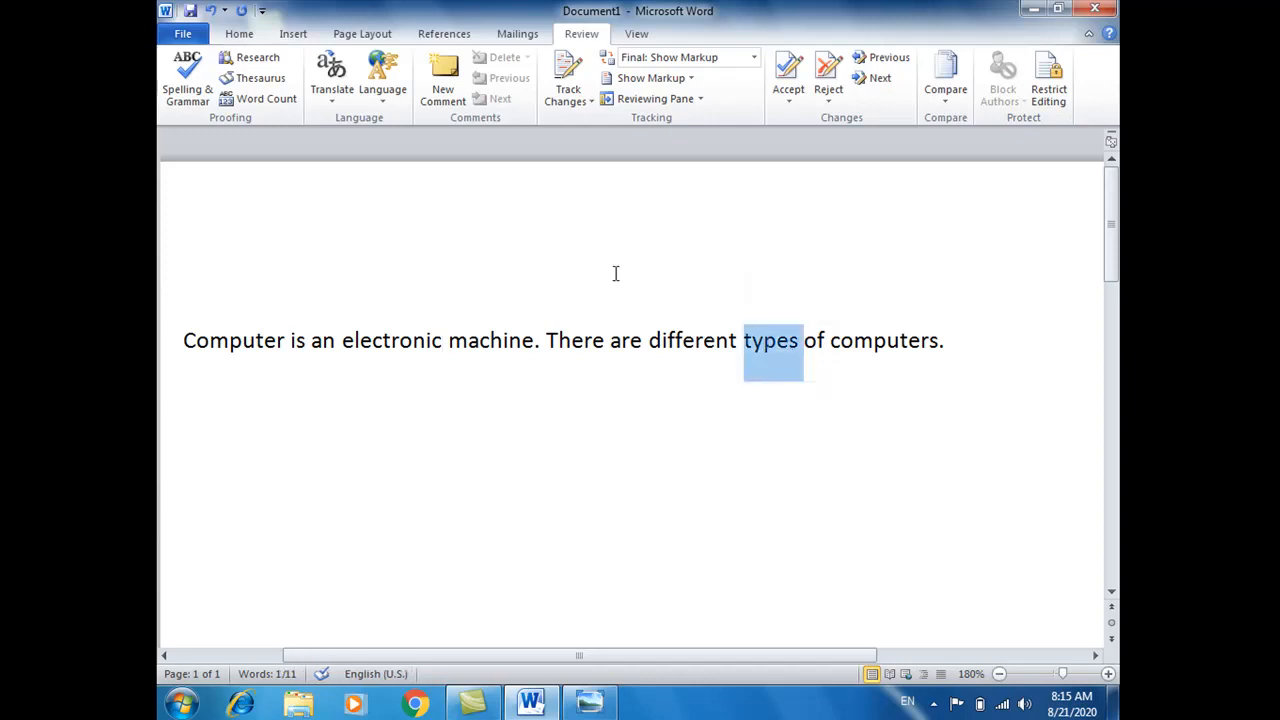
left_click(441, 92)
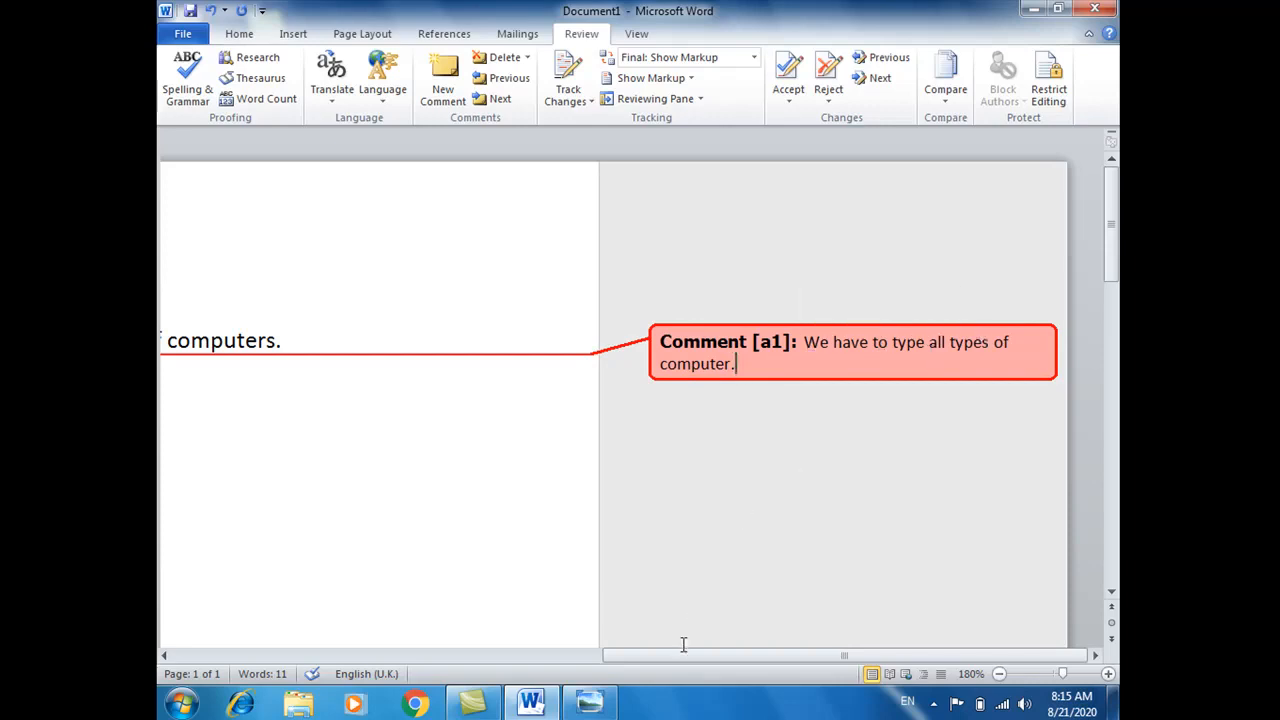
Step: Insert a page break after the paragraph and write "Digital computers are latest computers." on the new page
left_click_drag(680, 654, 353, 605)
left_click(420, 563)
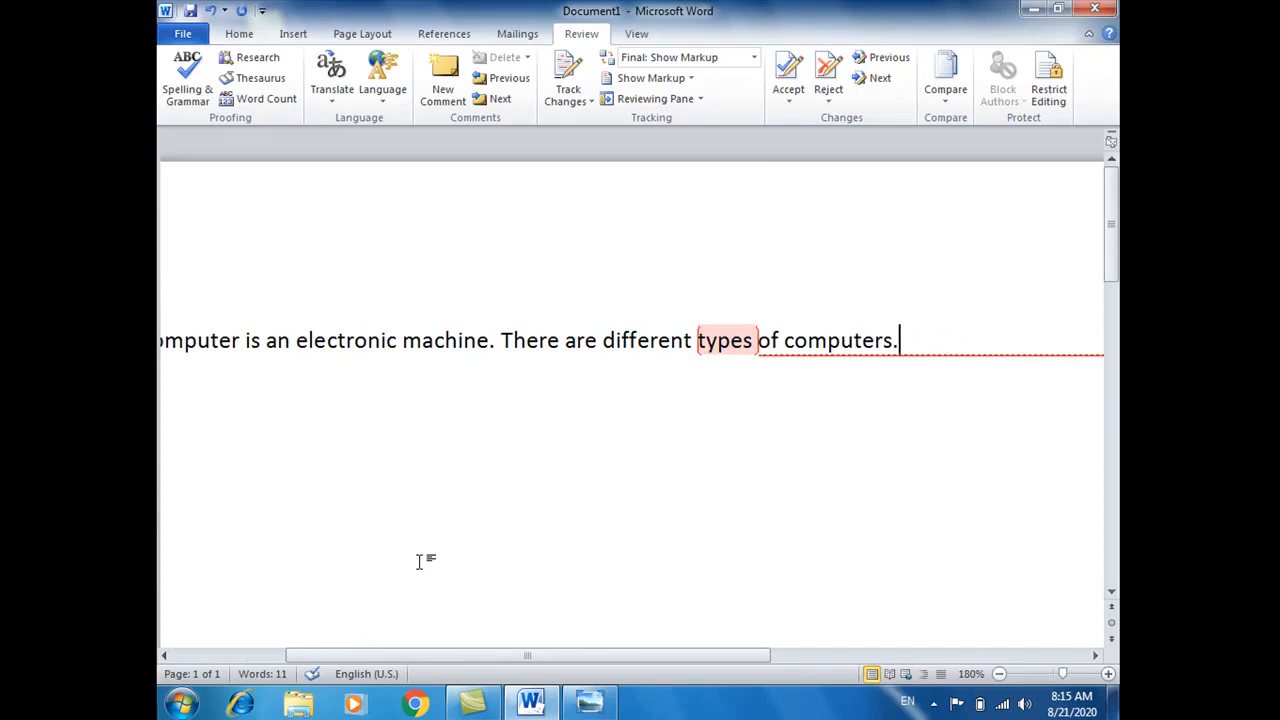
key("ctrl+Return")
type("Digital computers are latest computers.")
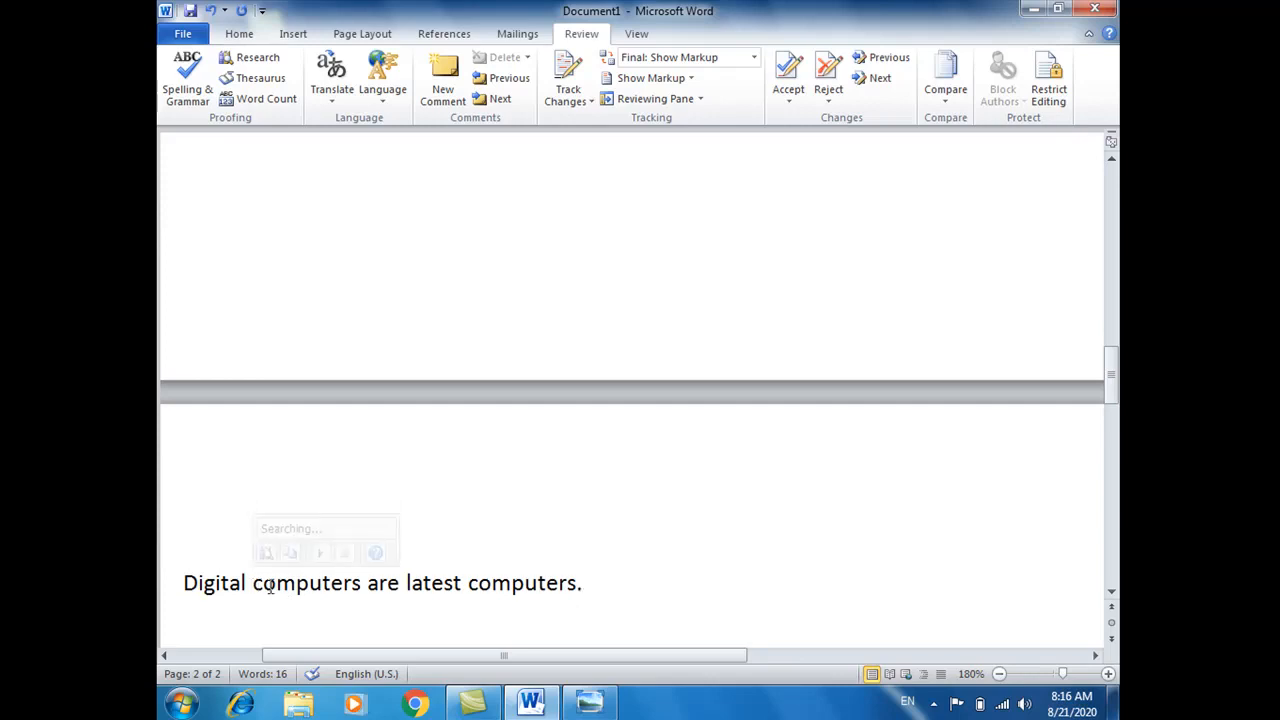
Step: Add a comment to the word "Digital" reading "We need to type complete types of digital computers."
double_click(215, 582)
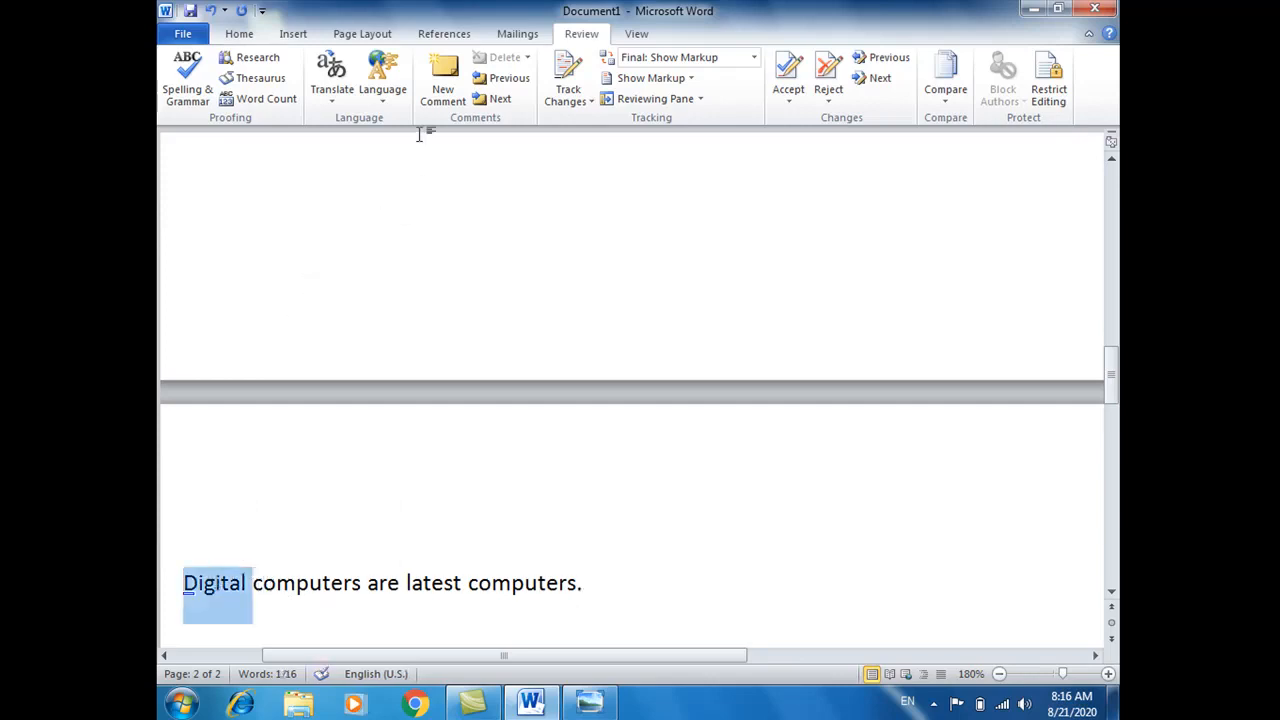
left_click(443, 78)
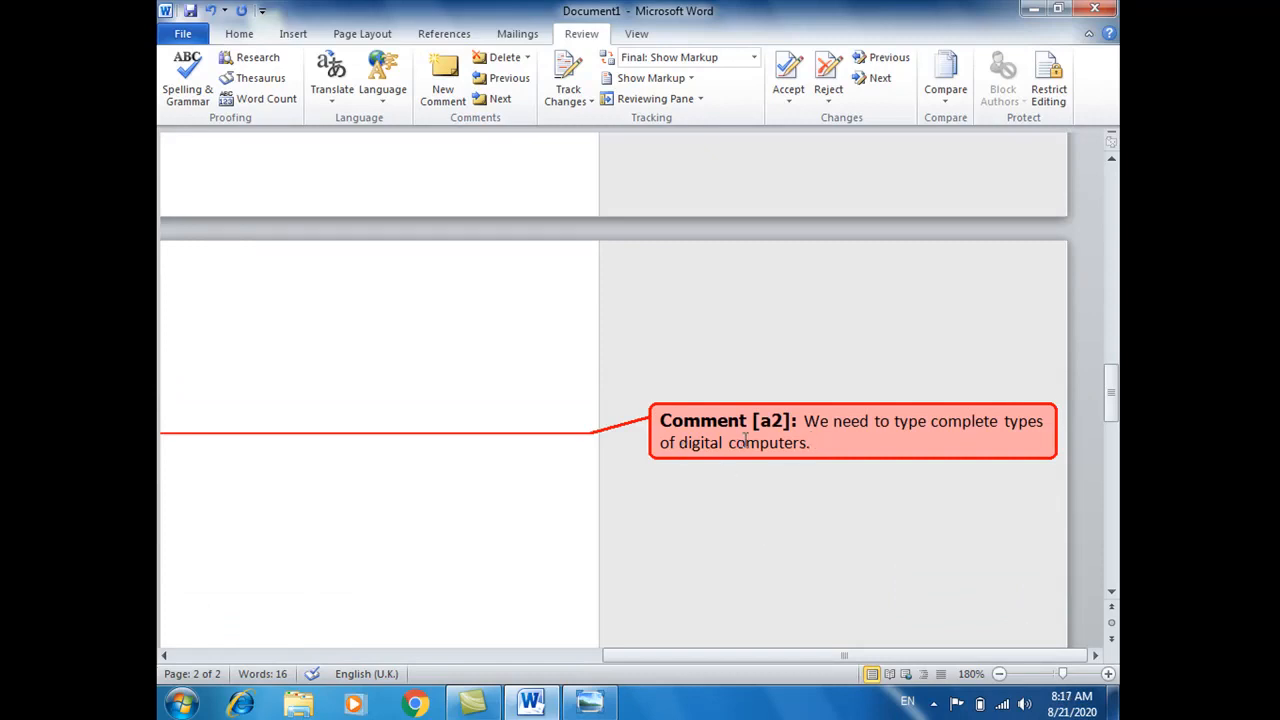
left_click_drag(600, 656, 766, 660)
Step: Starting from the first sentence, go forward through both comments and back to the comment on "types"
left_click(999, 674)
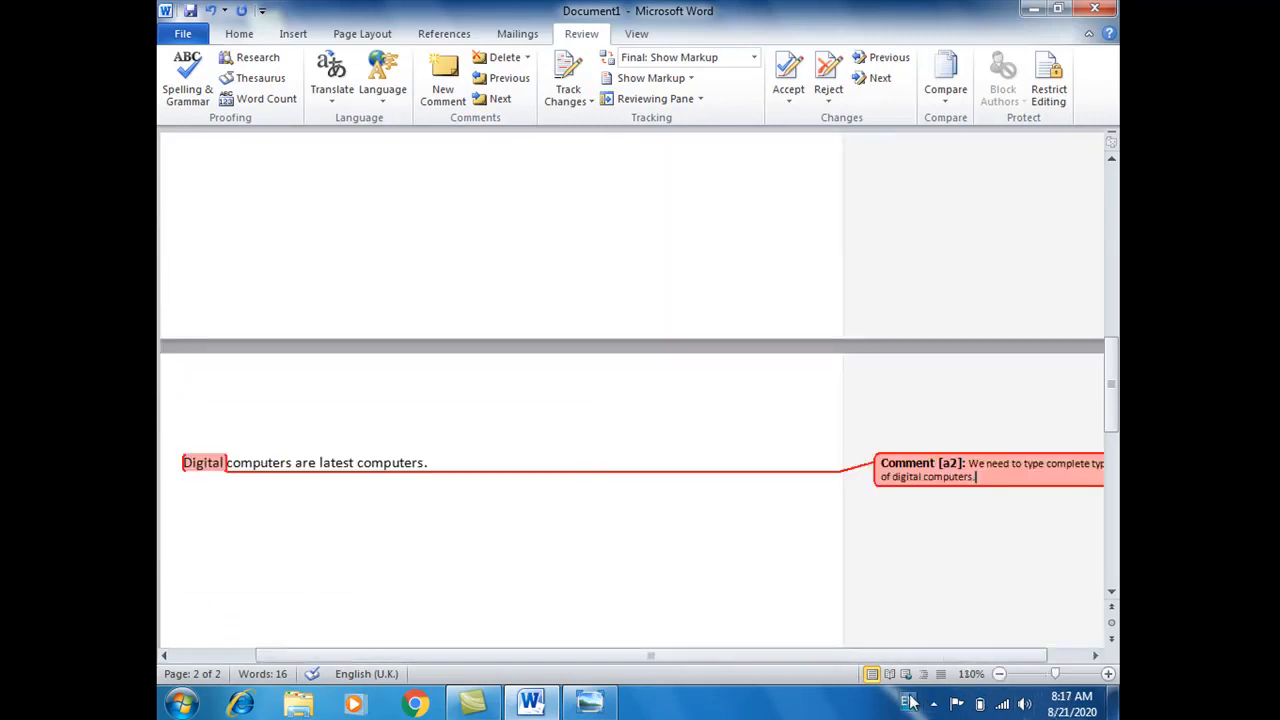
scroll(916, 692, "up", 6)
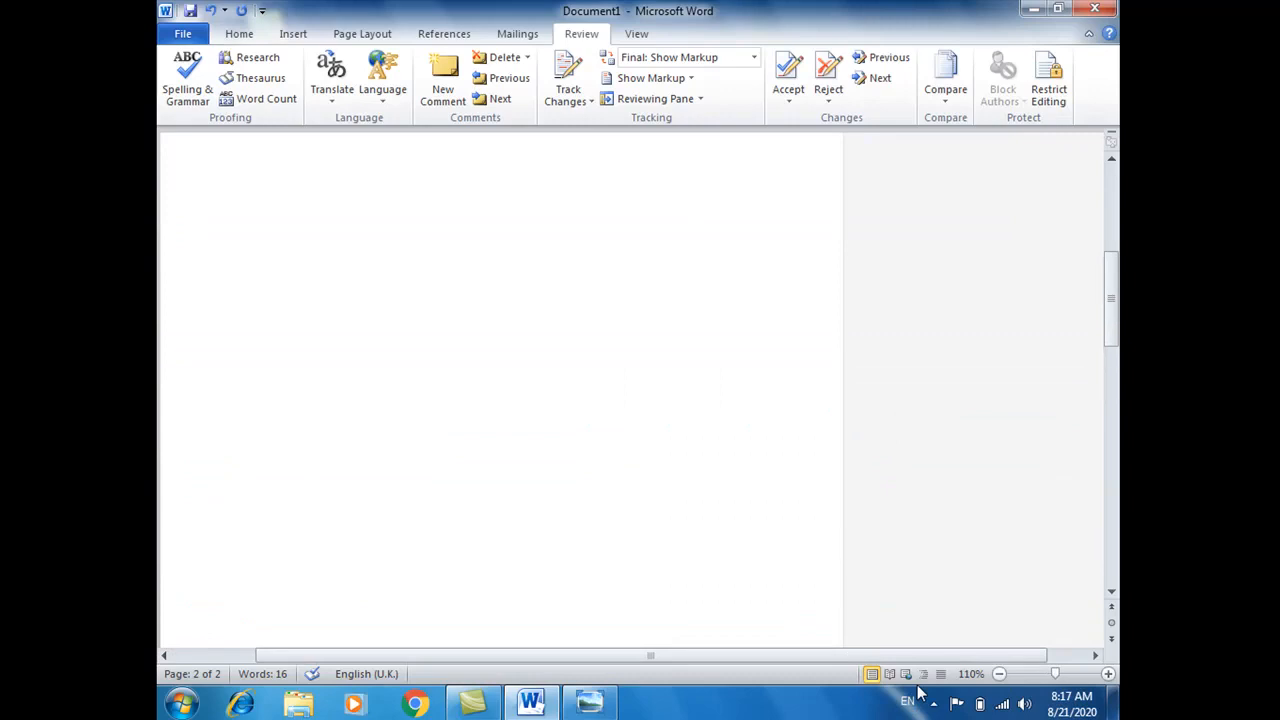
scroll(920, 692, "up", 3)
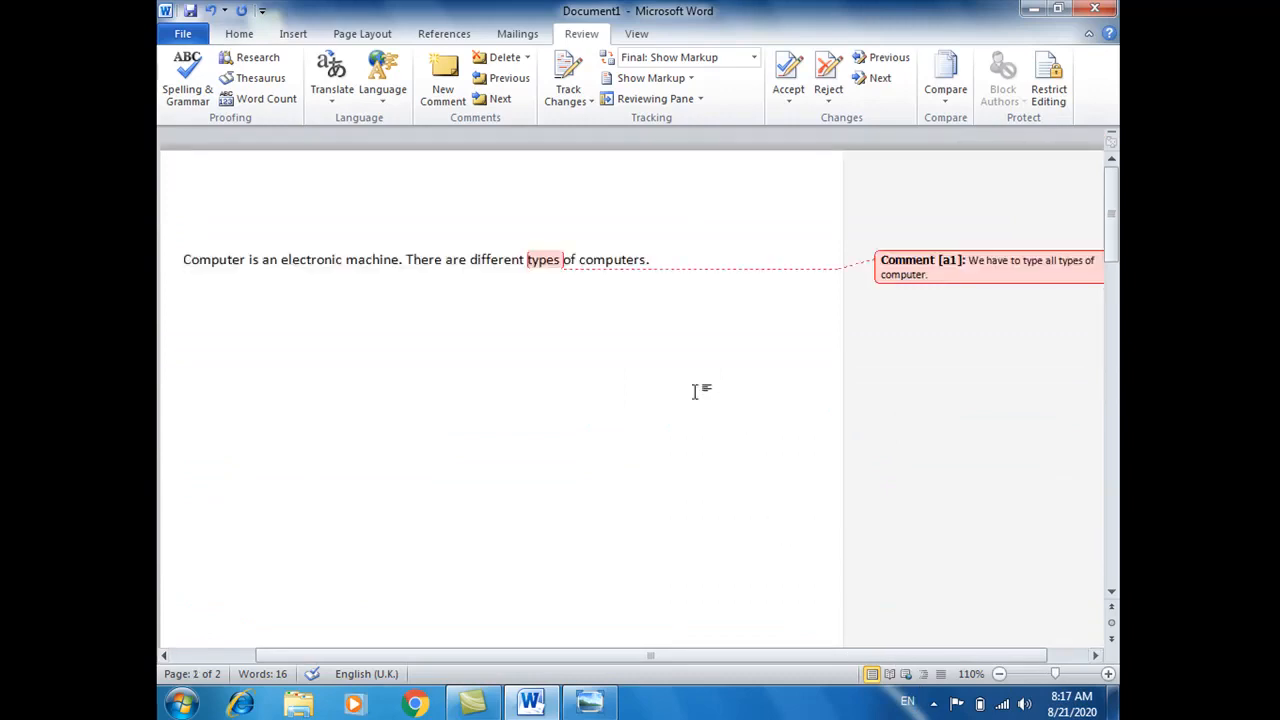
left_click(241, 260)
left_click(500, 99)
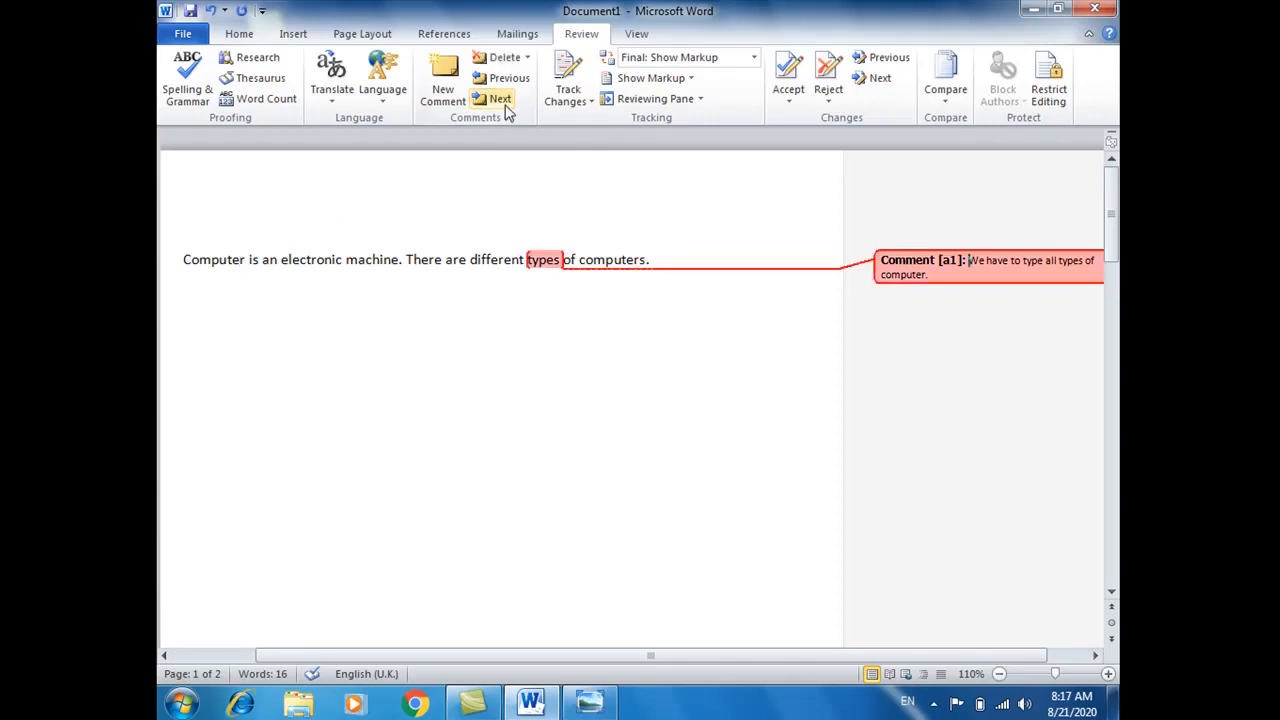
left_click(506, 110)
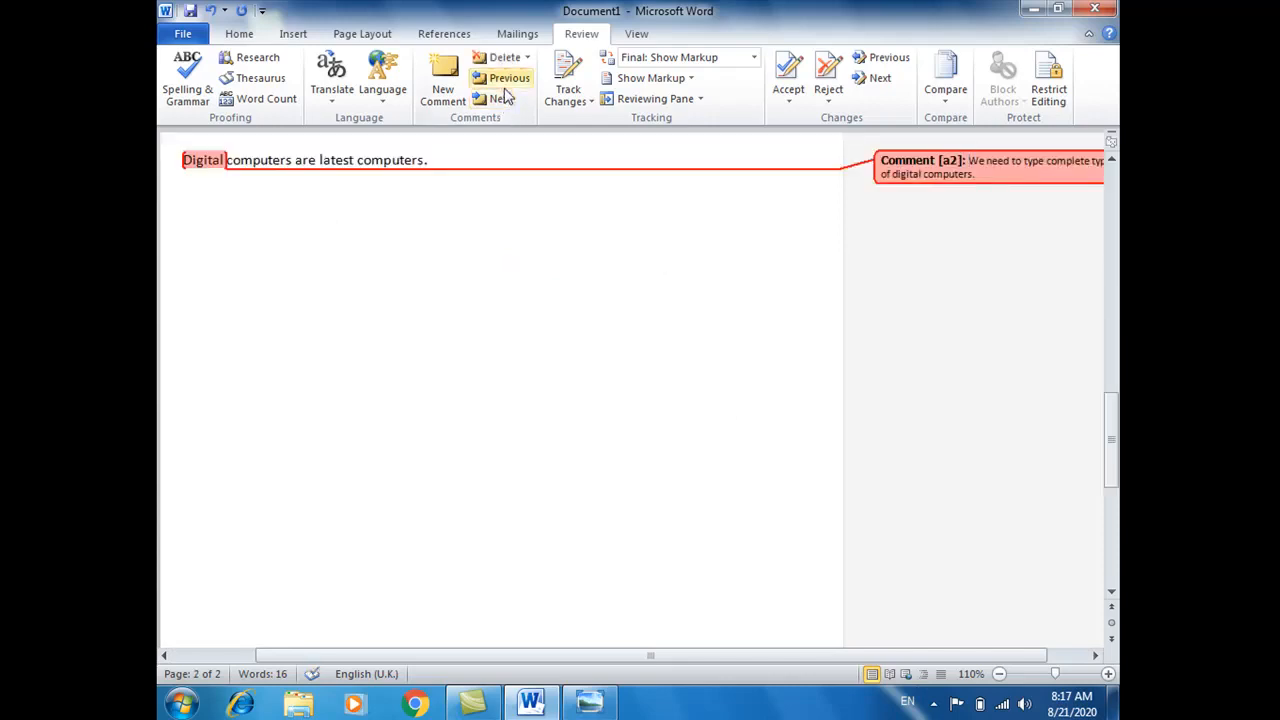
left_click(495, 78)
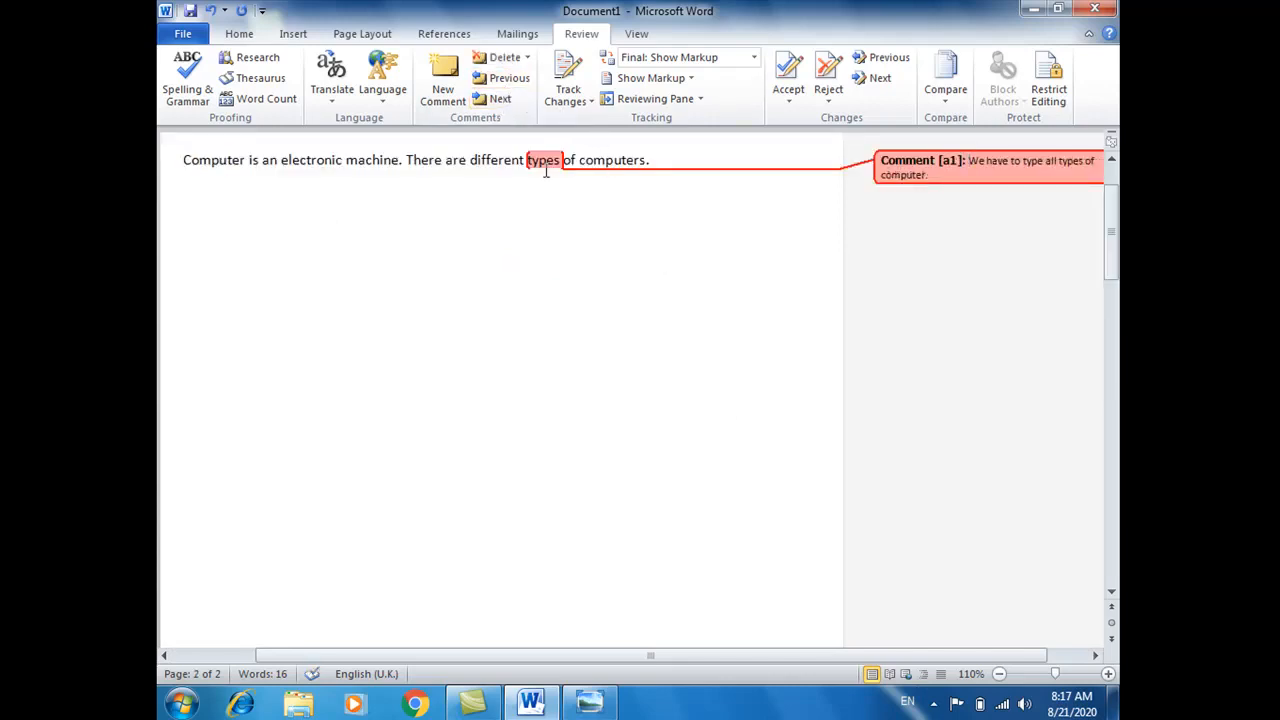
Step: Delete the comment on "types" and the comment on "Digital" individually
left_click(522, 161)
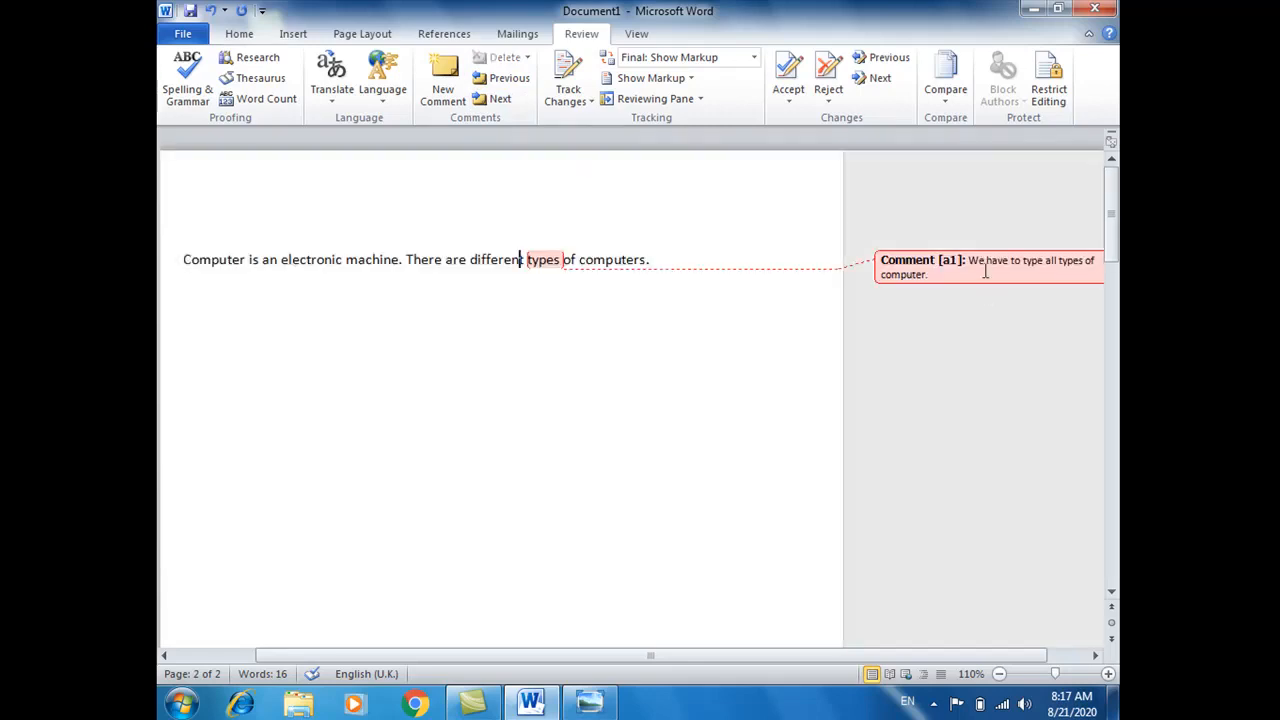
left_click(985, 272)
right_click(986, 276)
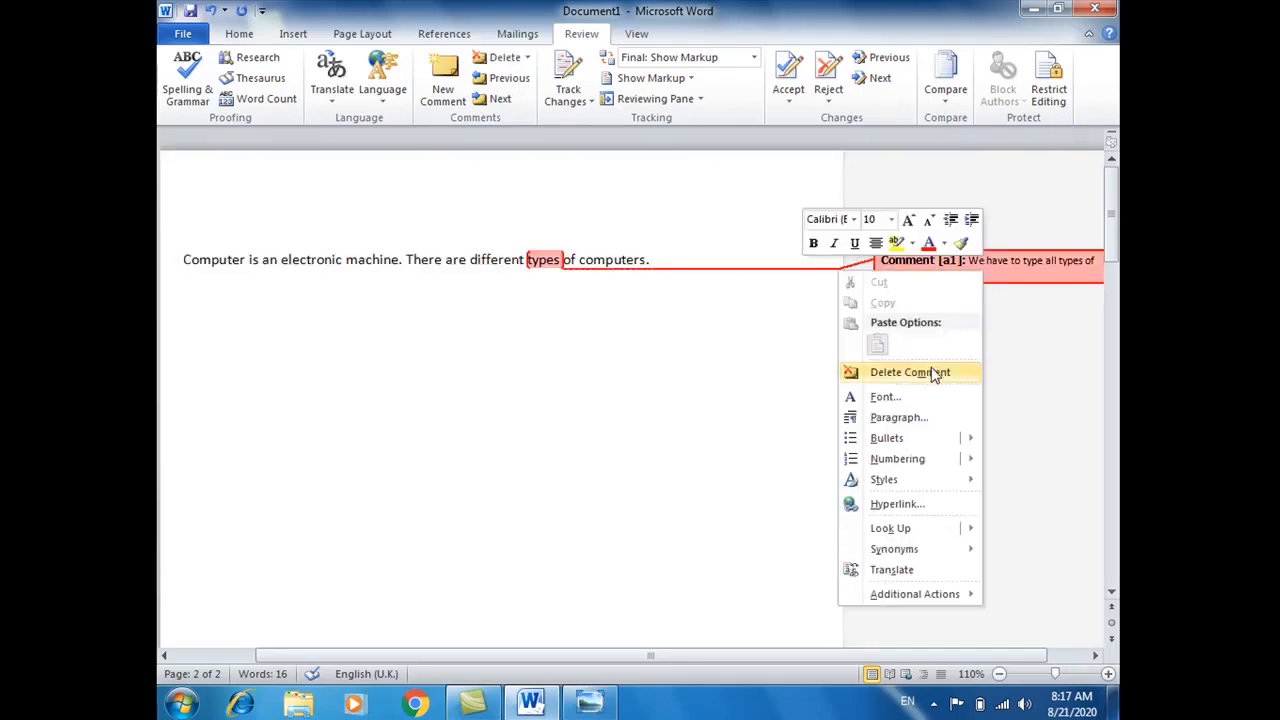
left_click(529, 60)
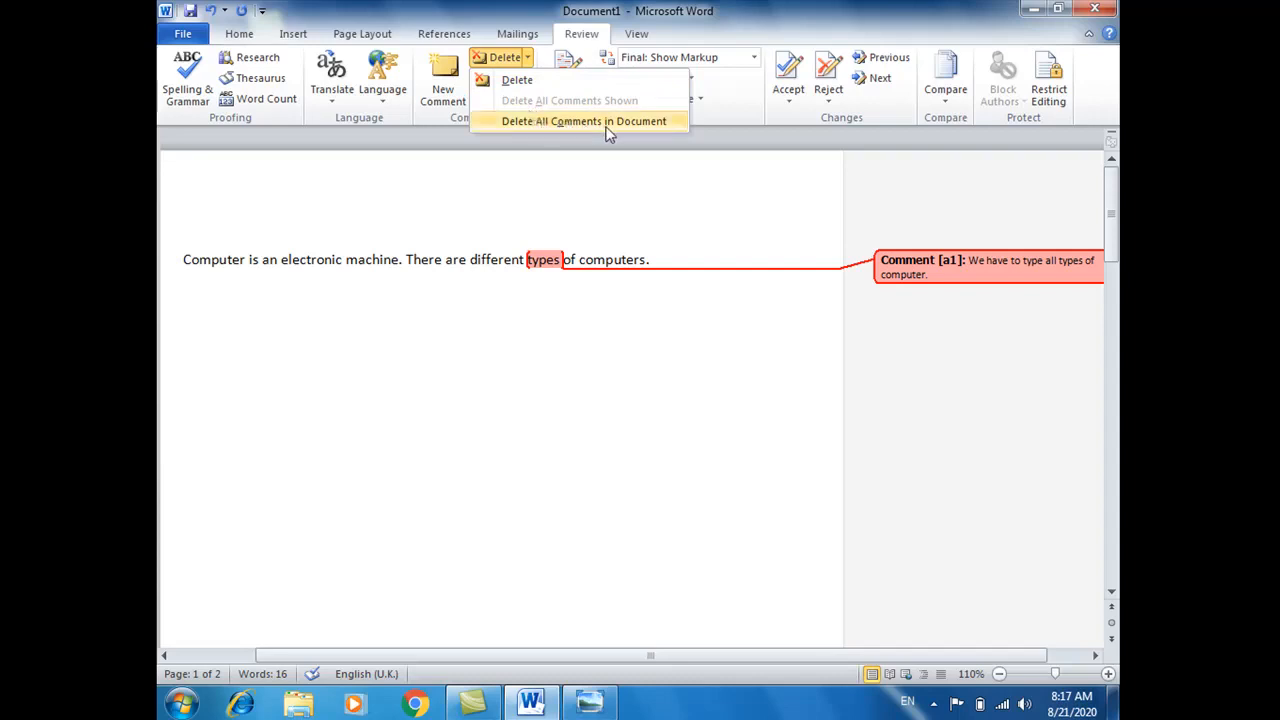
left_click(532, 82)
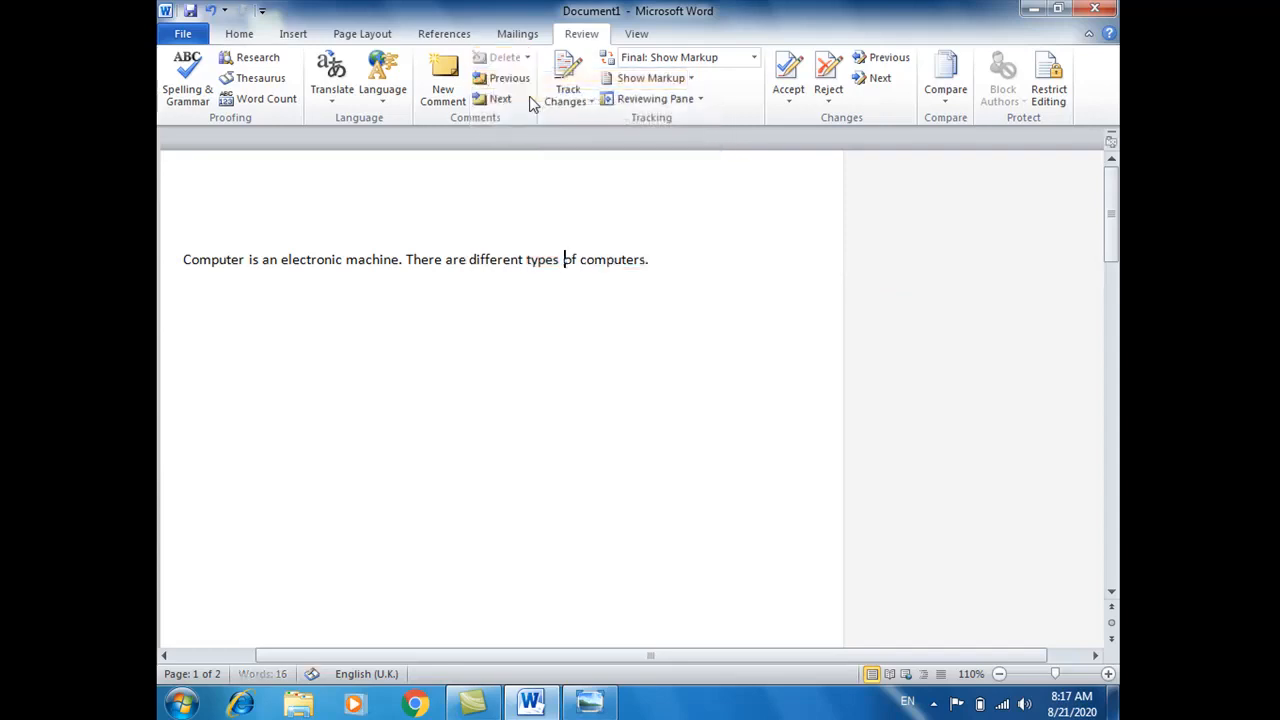
left_click(500, 97)
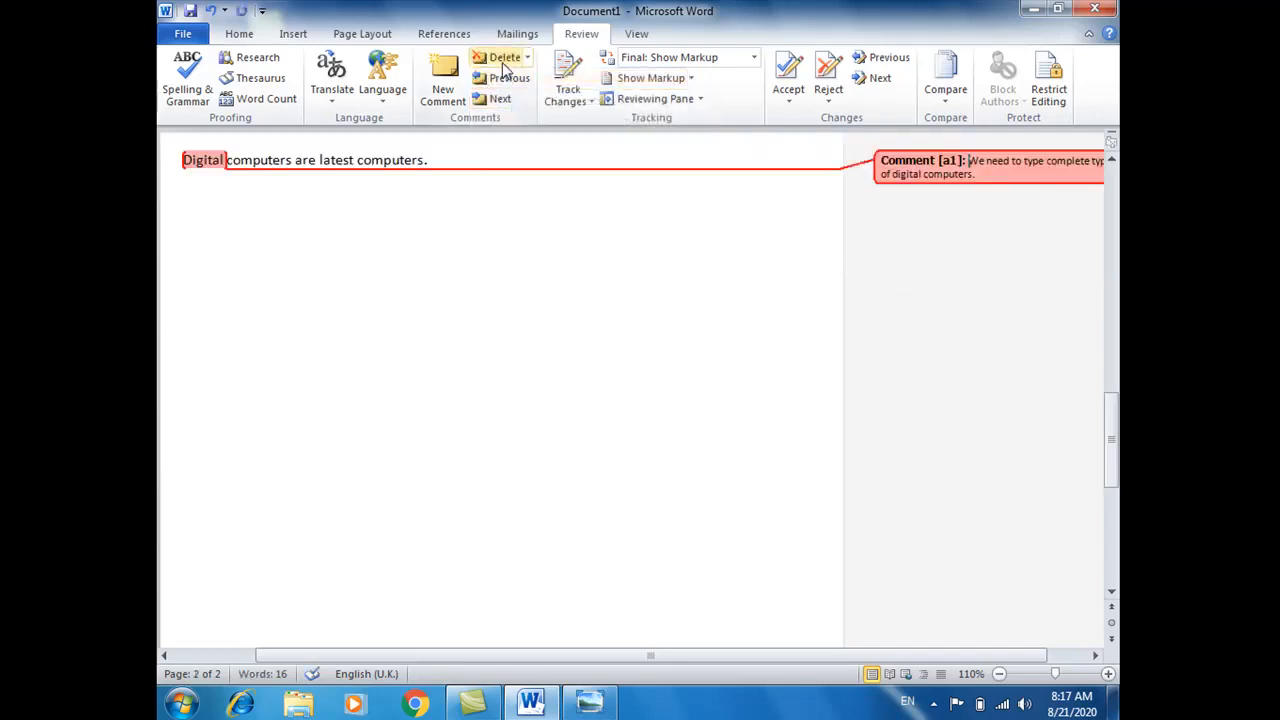
left_click(500, 58)
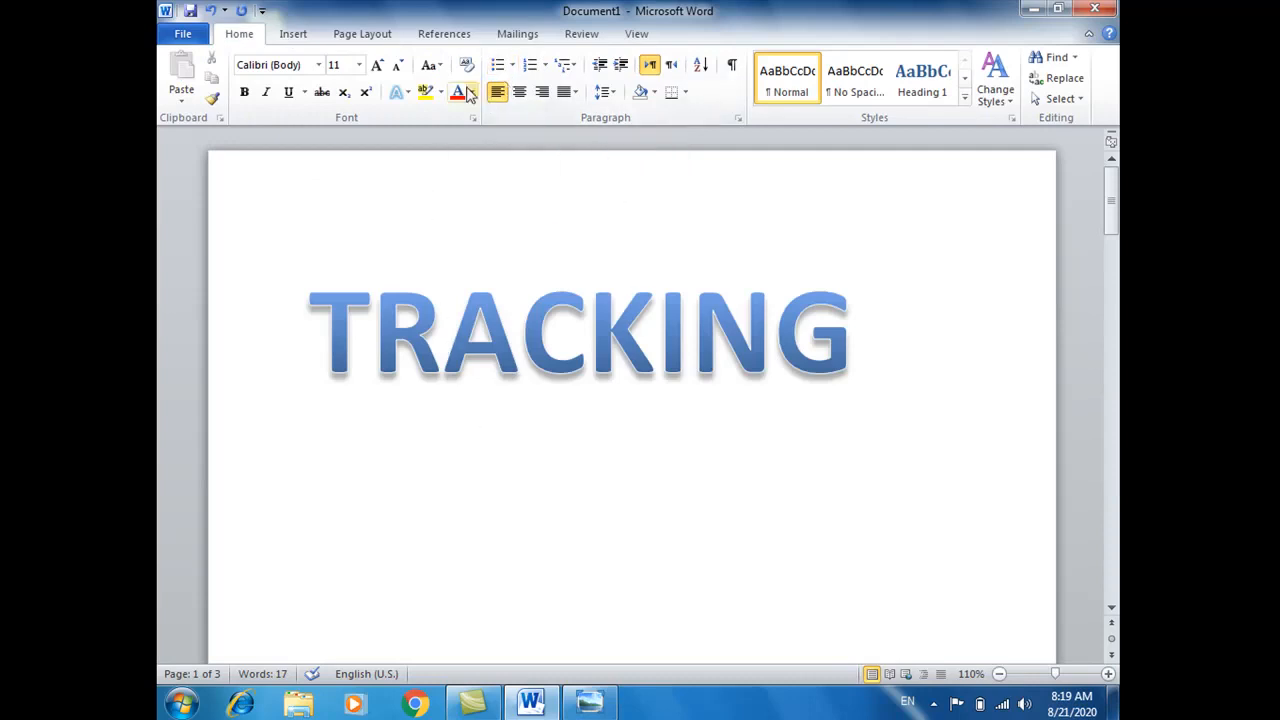
Step: Turn on Track Changes for the document
left_click(444, 34)
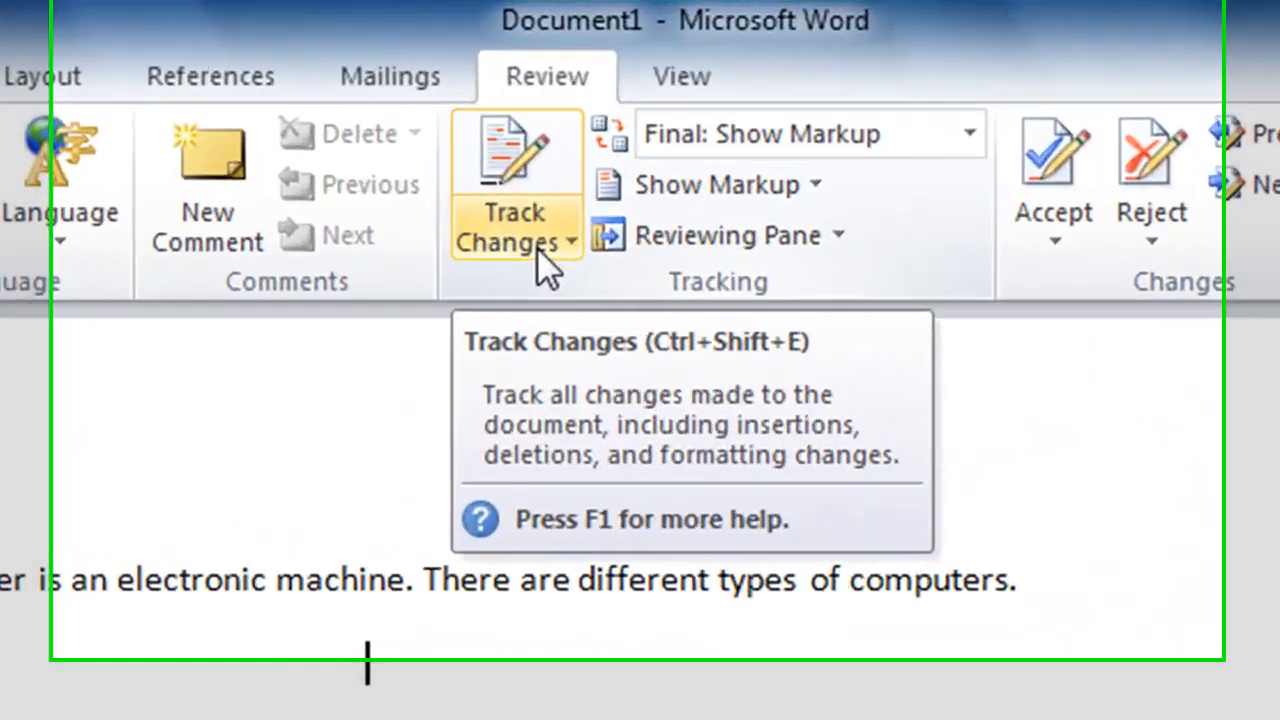
left_click(578, 104)
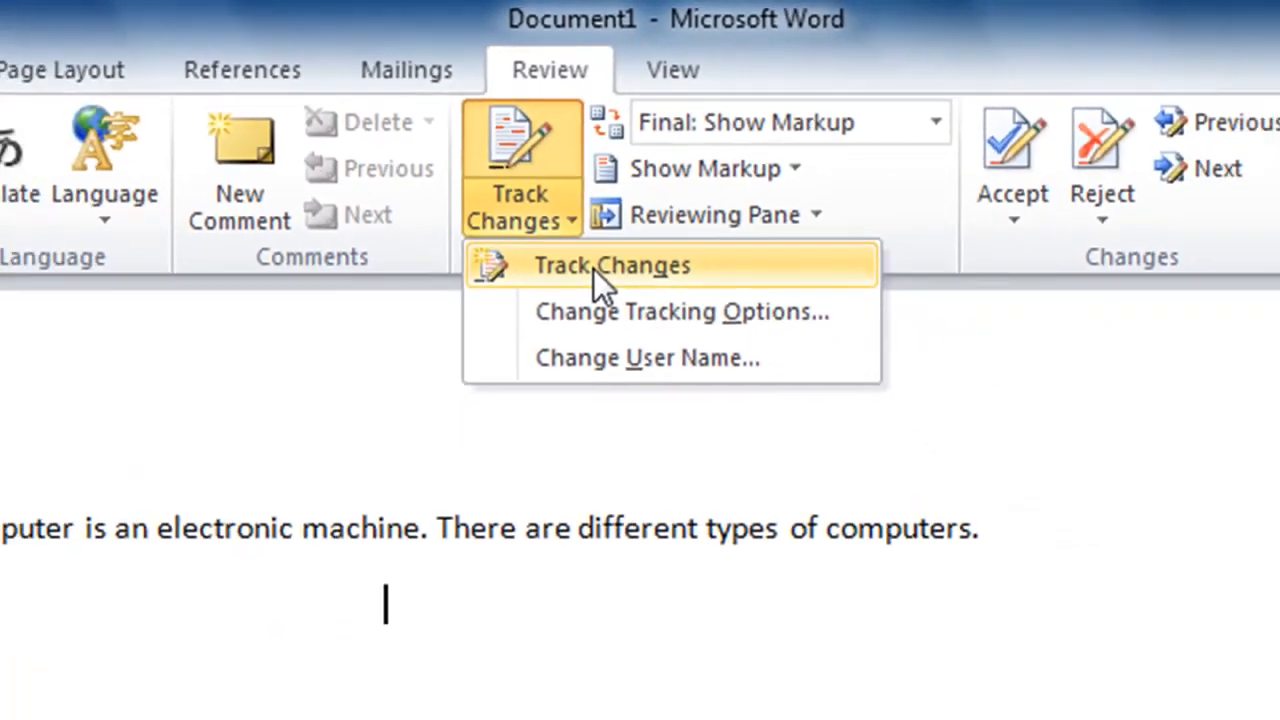
left_click(593, 268)
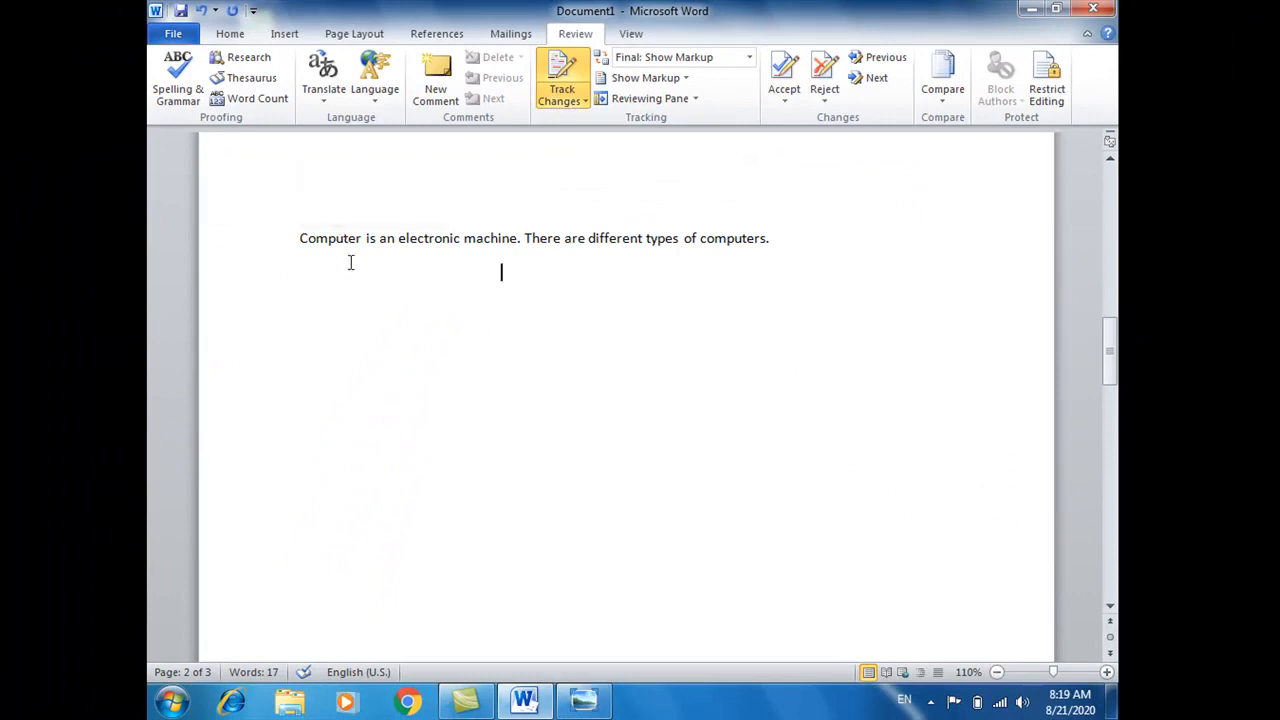
Step: Replace the word "electronic" in the first sentence with "electrical" as a tracked change
mouse_move(418, 244)
double_click(418, 238)
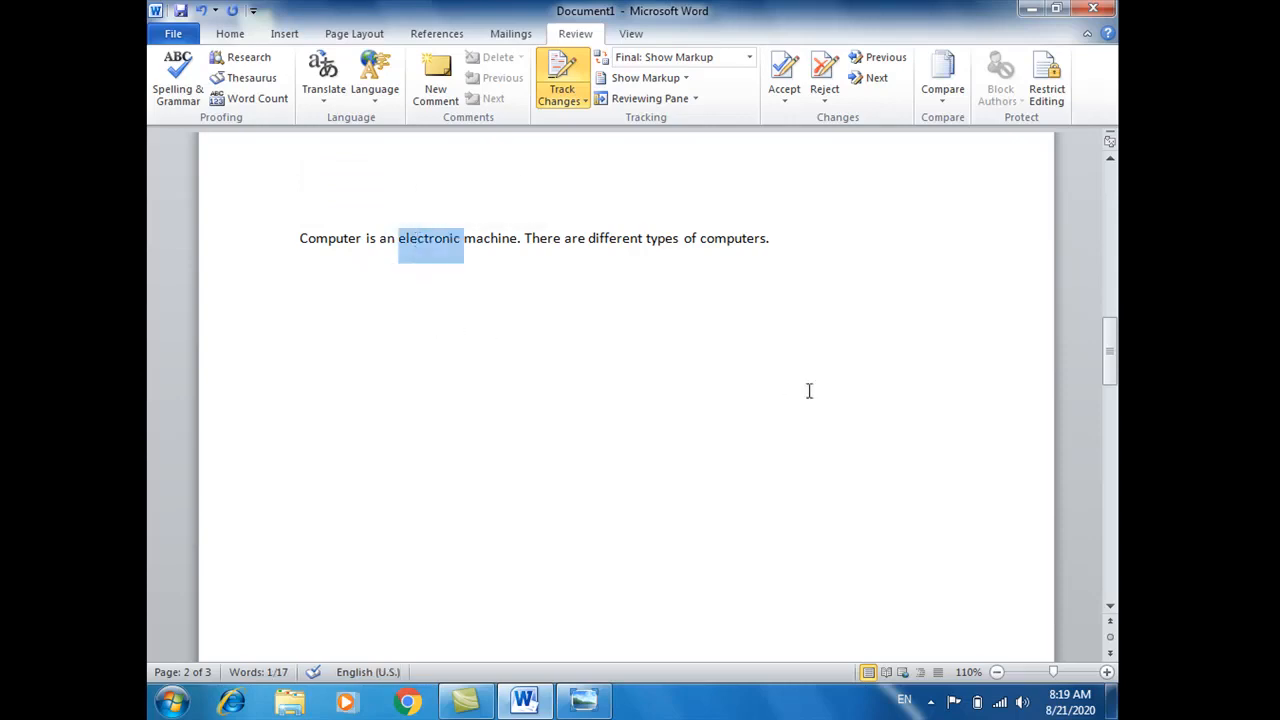
key("Delete")
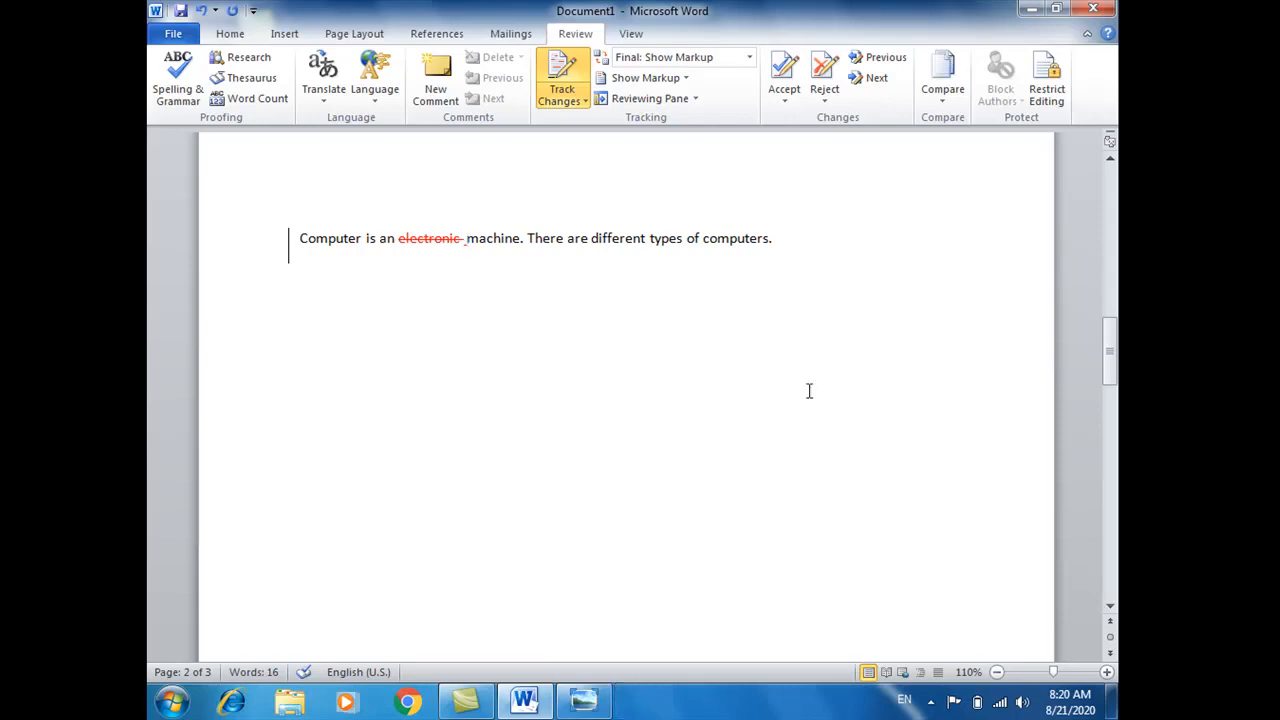
type("e")
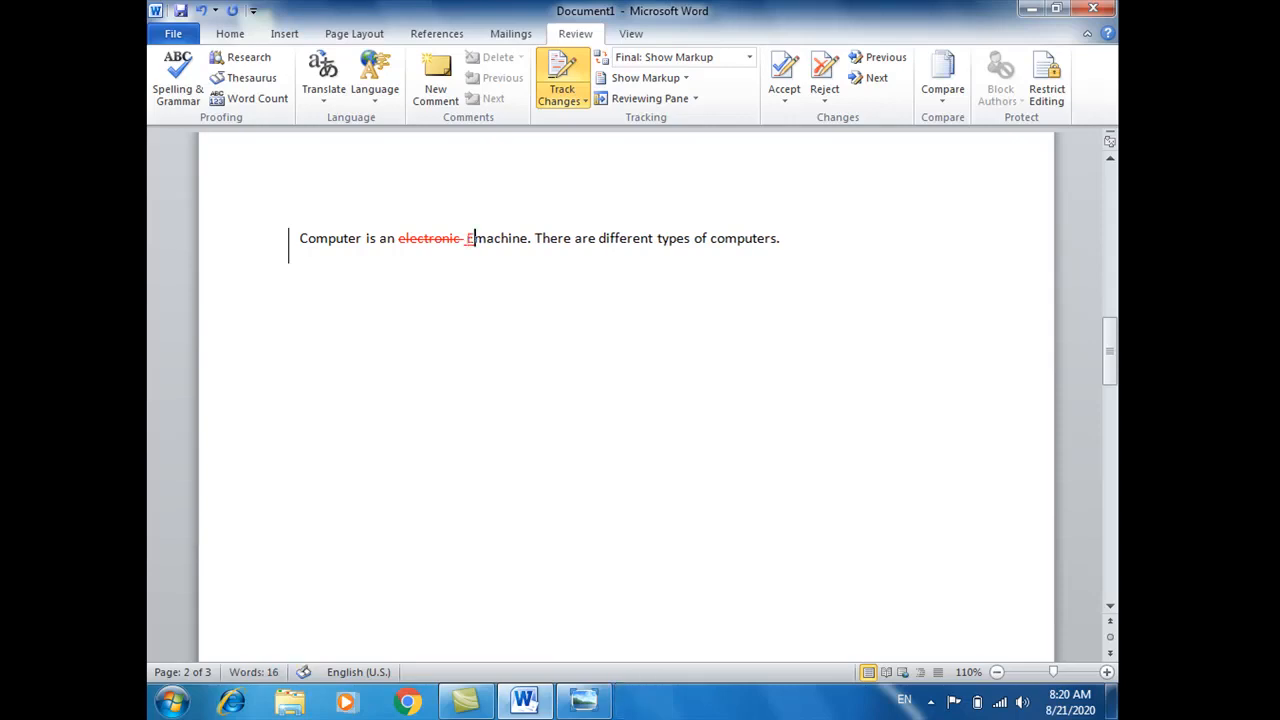
type("lectrical")
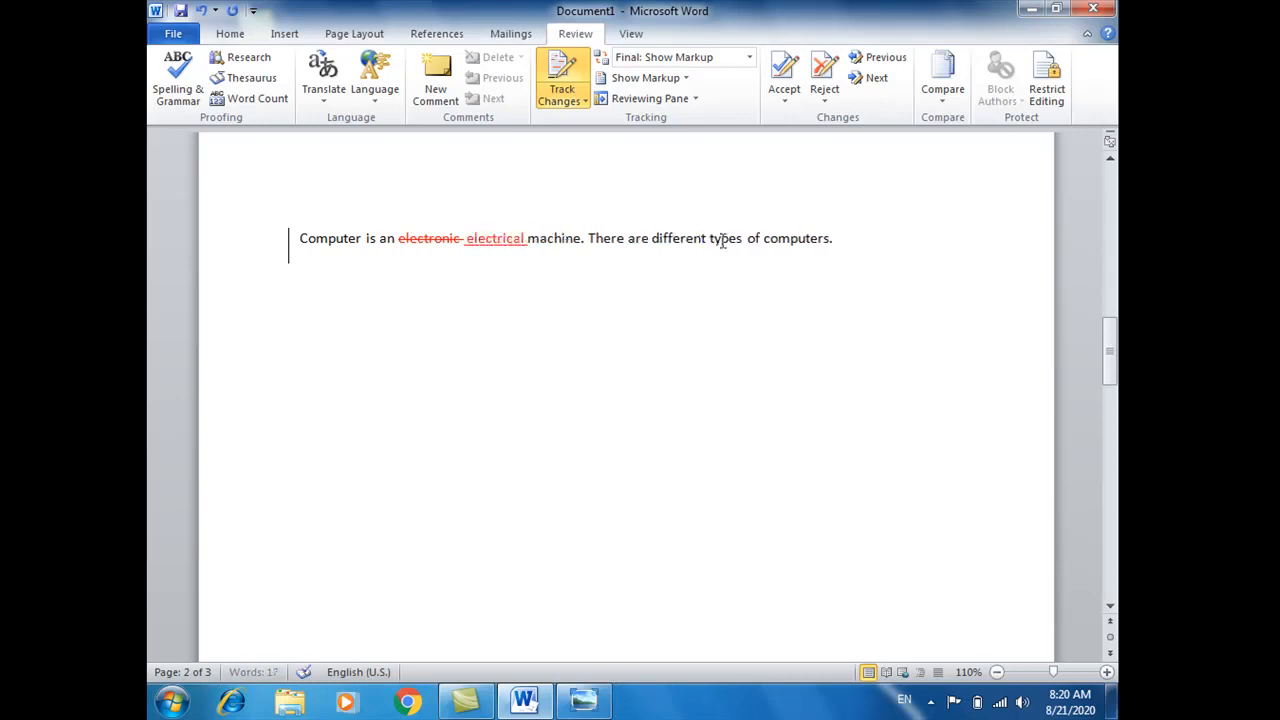
Step: Replace "computers." at the end of the second sentence with "mouses." as a tracked change and start a new paragraph
left_click_drag(781, 241, 908, 257)
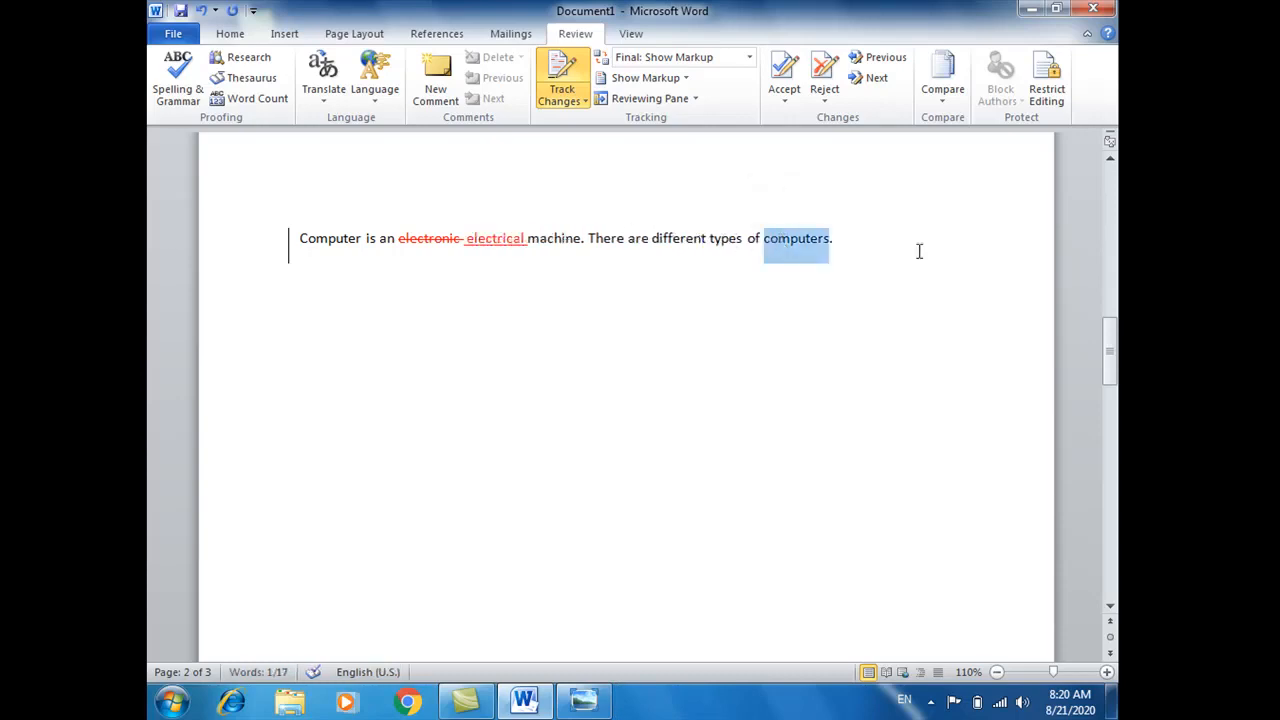
key("Delete")
type("mouse")
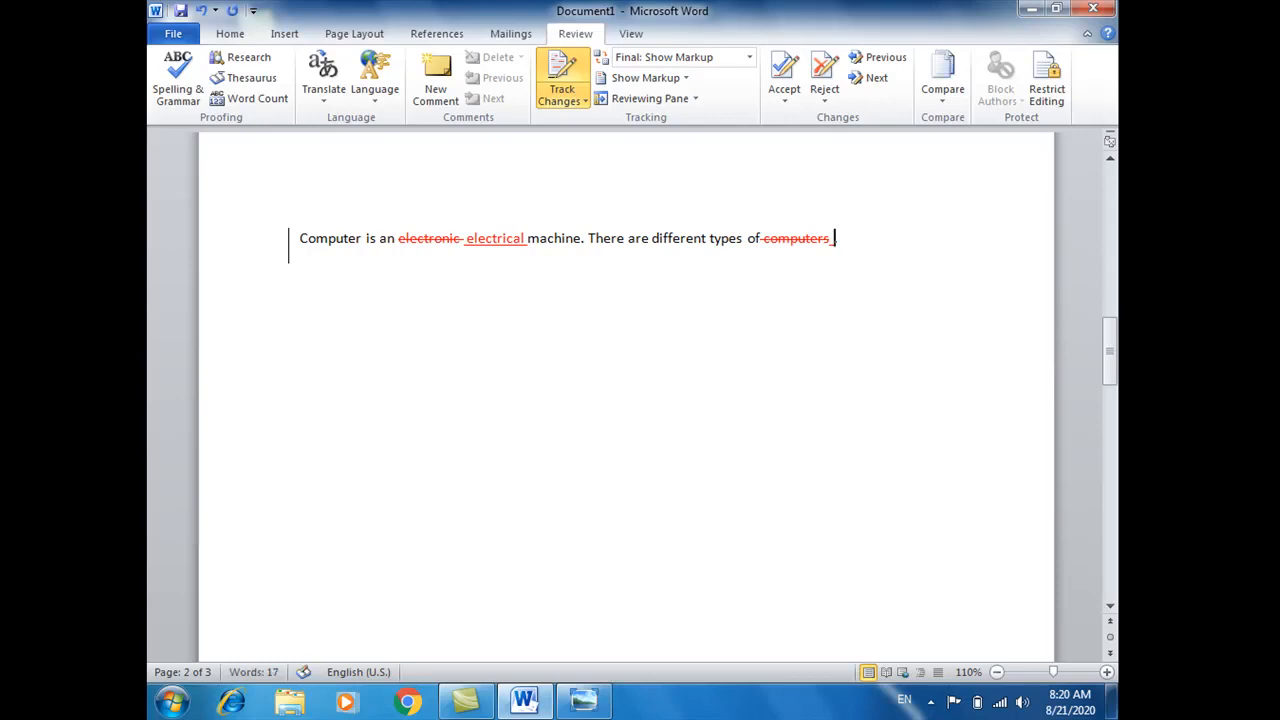
type("s.")
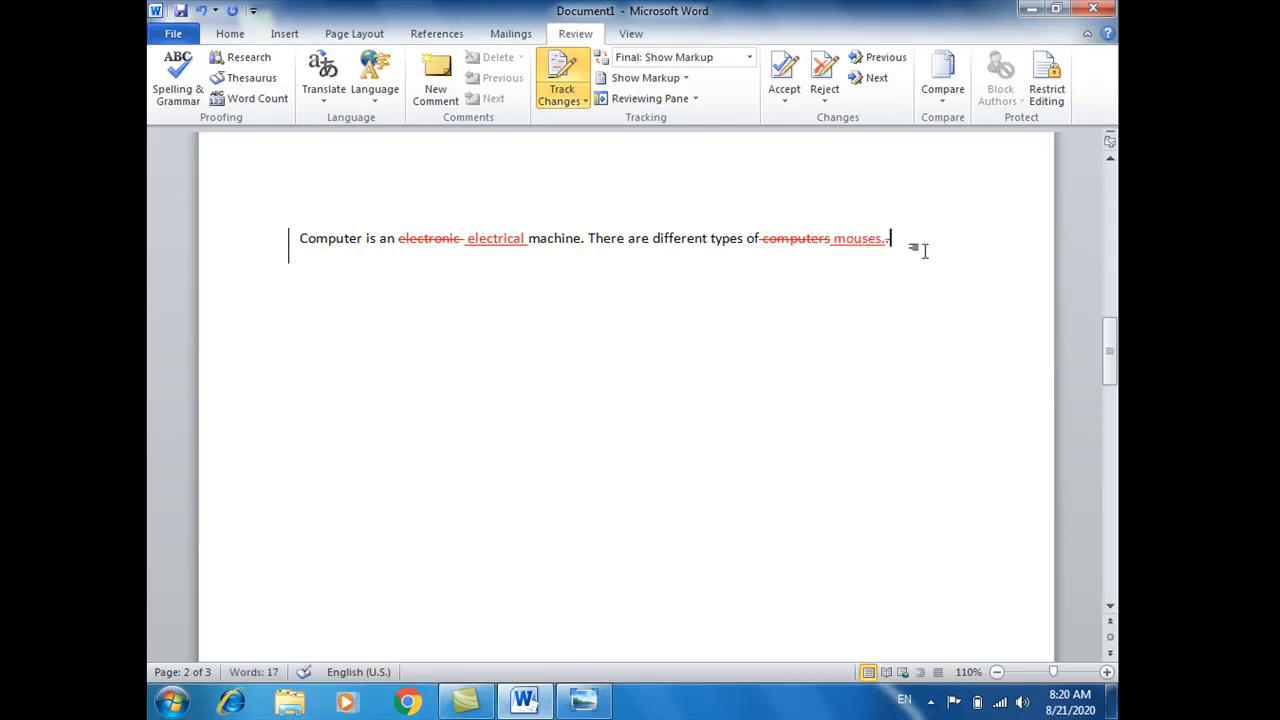
key("Return")
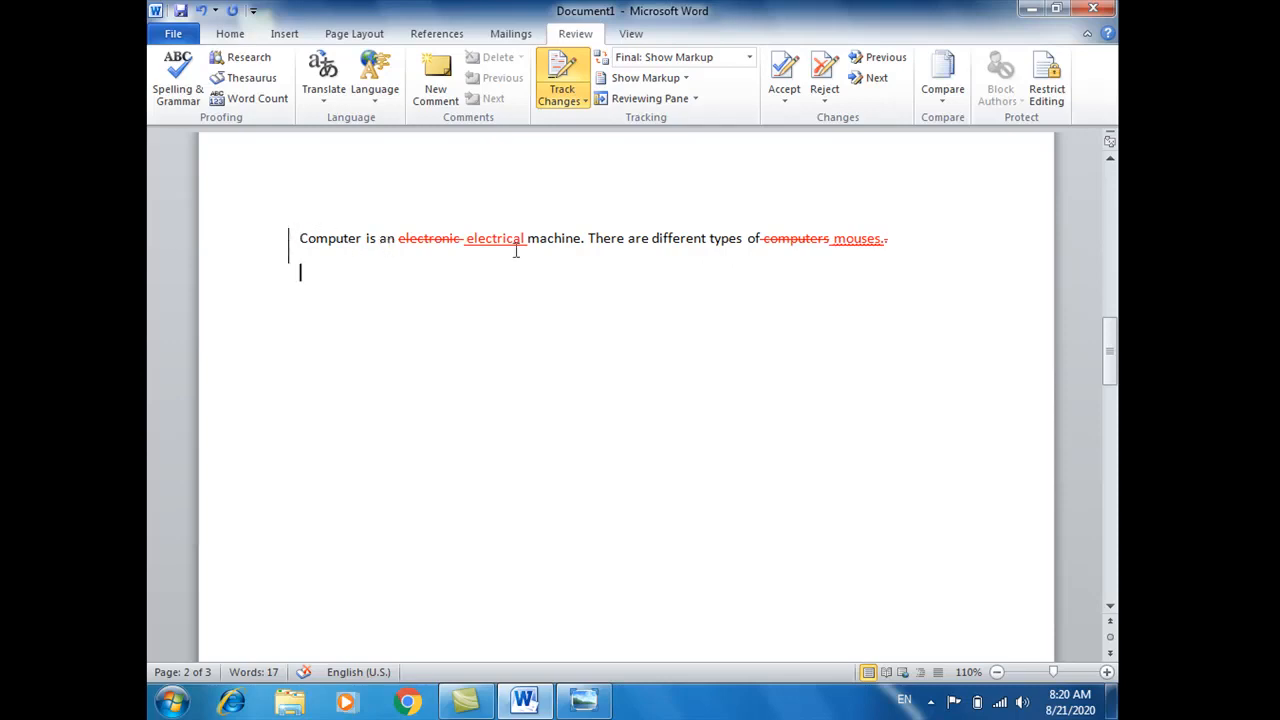
Step: Turn off Track Changes for the document
mouse_move(516, 251)
left_click(566, 106)
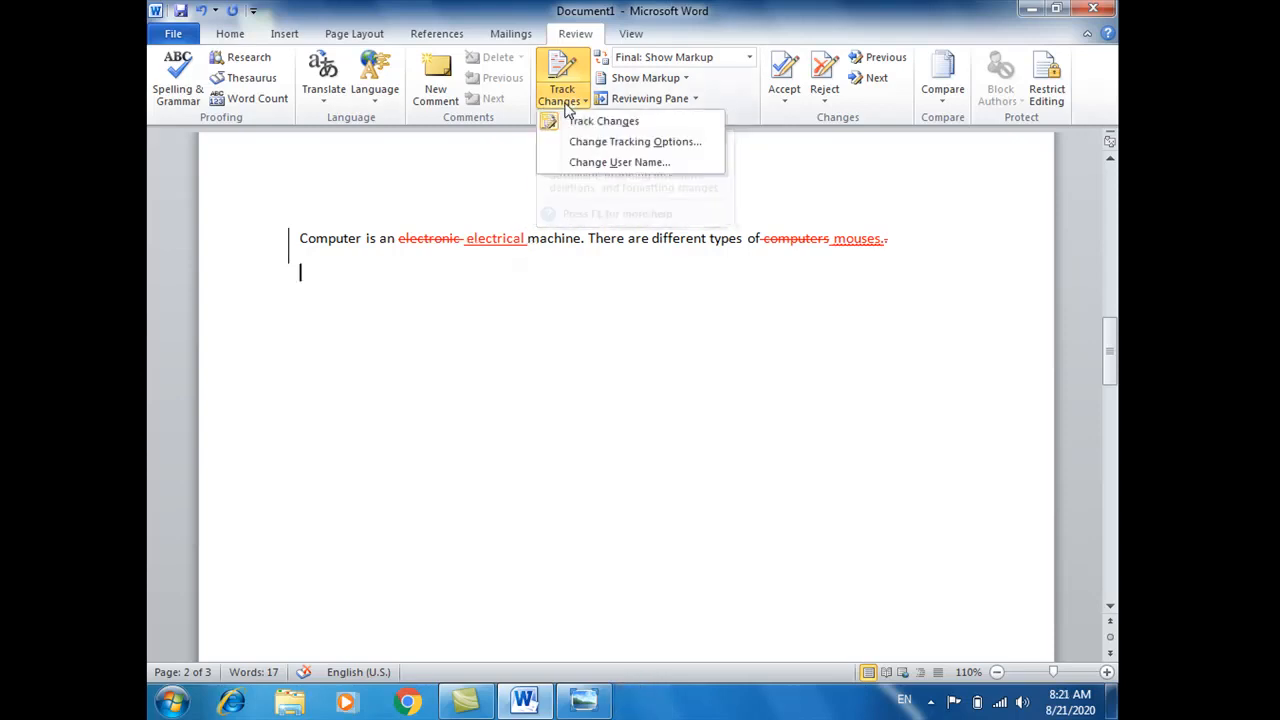
left_click(576, 124)
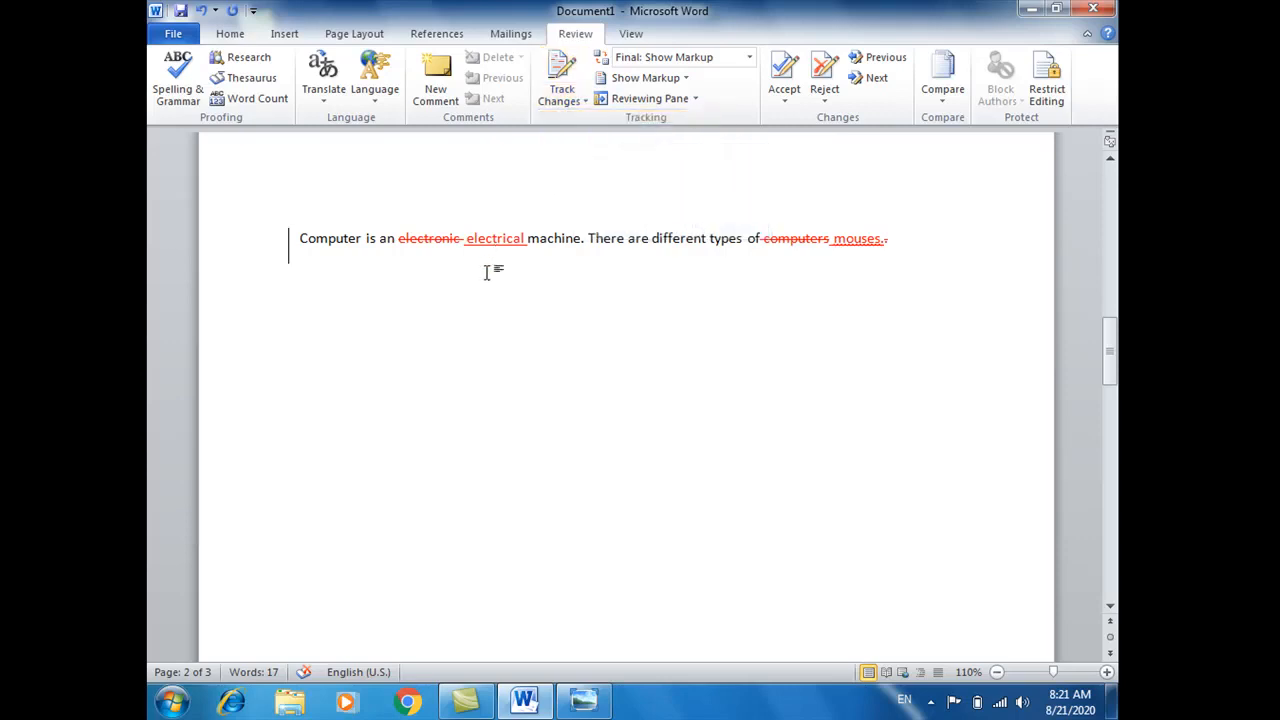
Step: Write "Ms Word is electronic word processor. It is used for documents generation." as an untracked paragraph below the edited one
type("C")
key("BackSpace")
type("Ms Word is electronic word processor. It is used for documents generation.")
double_click(502, 307)
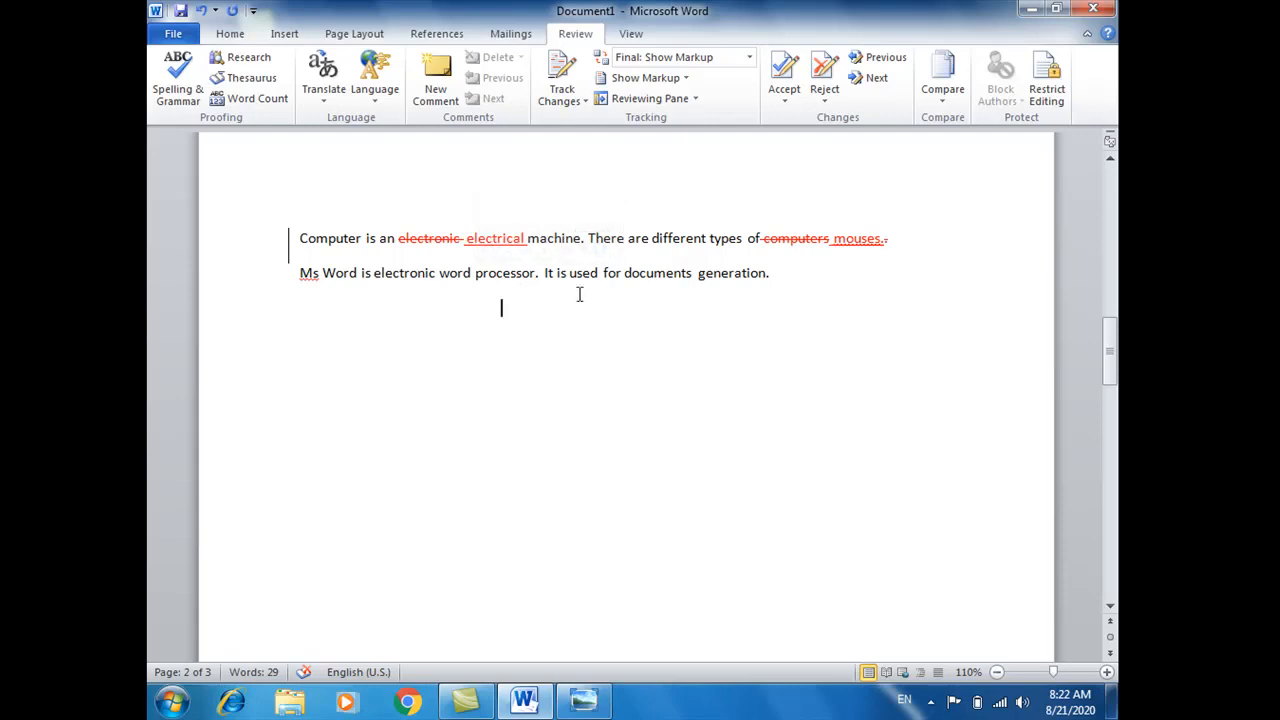
Step: Show the Reviewing Pane to examine the tracked revisions and their author, and open the Windows Start menu to check the account name
left_click(650, 107)
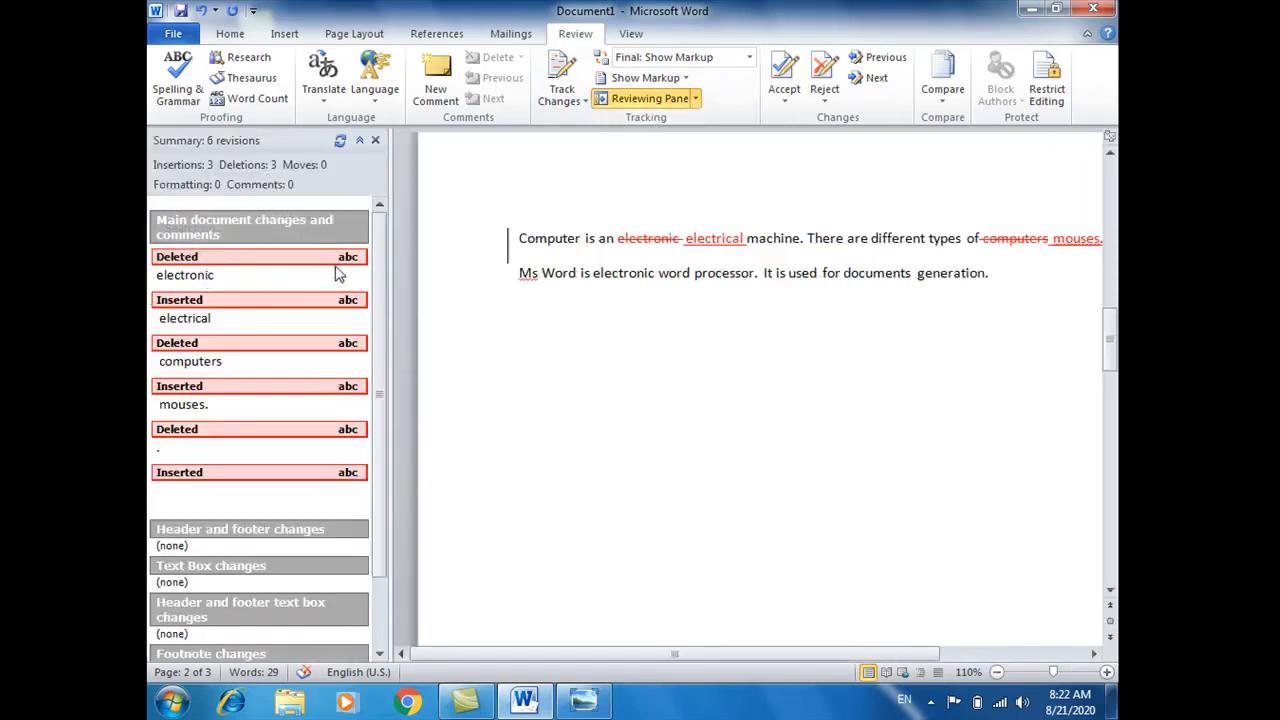
left_click(169, 703)
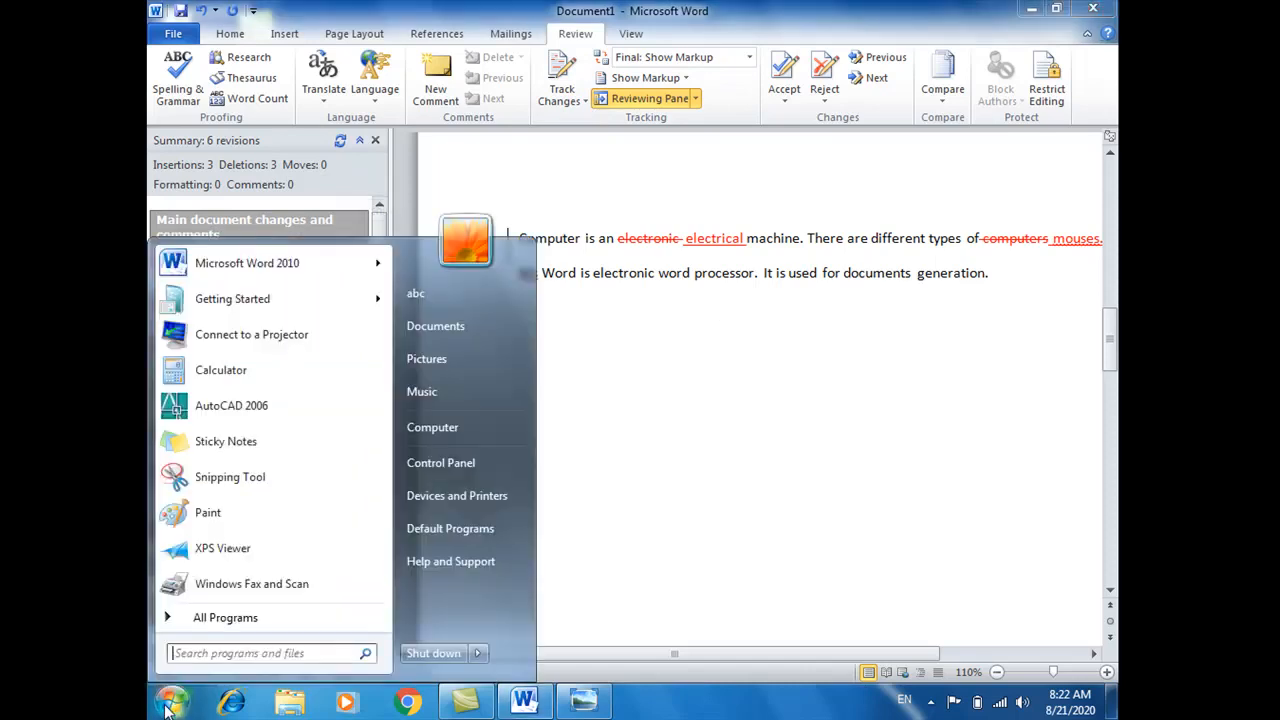
Step: Close the Start menu and check the user name in Word's General options, leaving the settings as they are
left_click(748, 364)
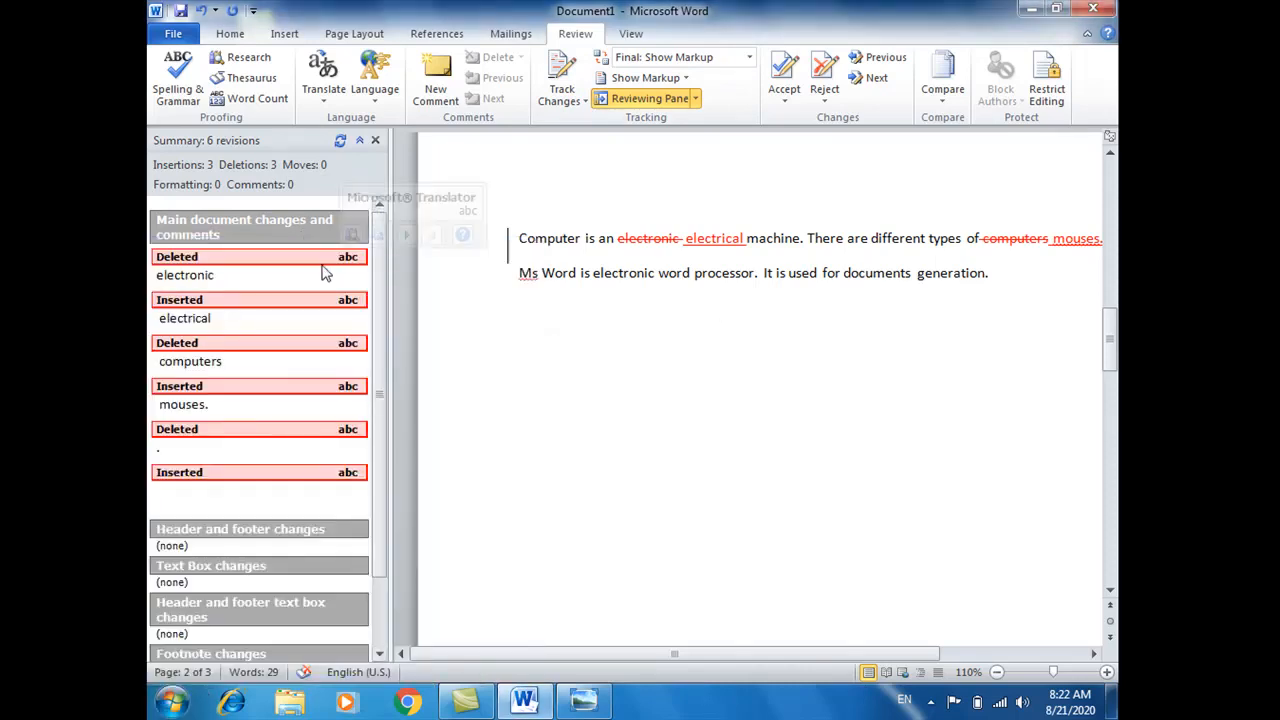
left_click(174, 34)
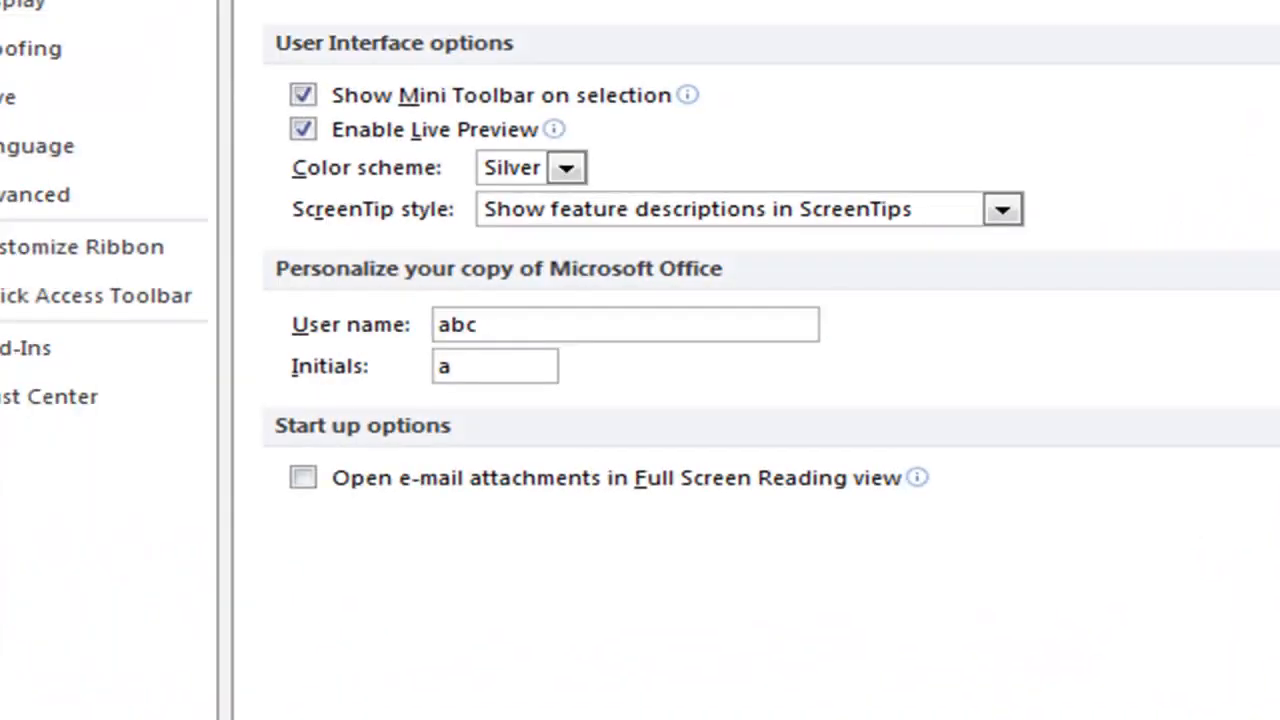
left_click(524, 338)
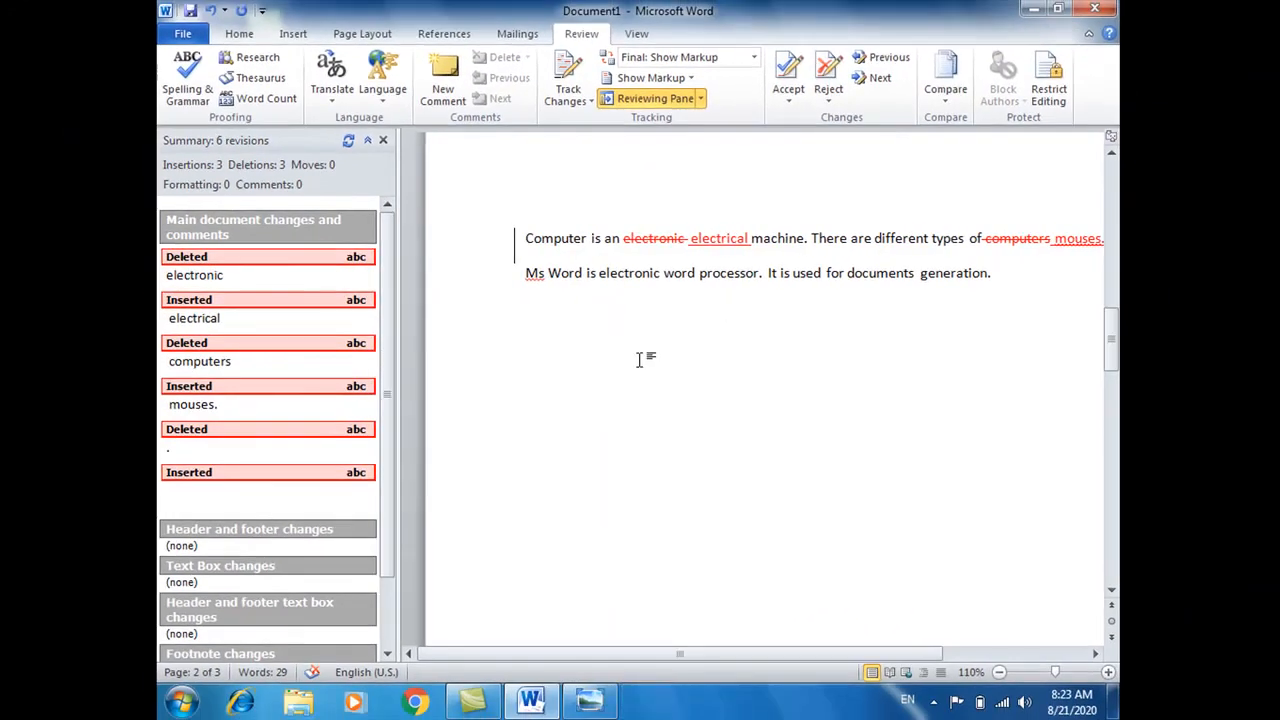
Step: Change the Office user name recorded for tracked changes to another reviewer's first name and apply the options
left_click(572, 103)
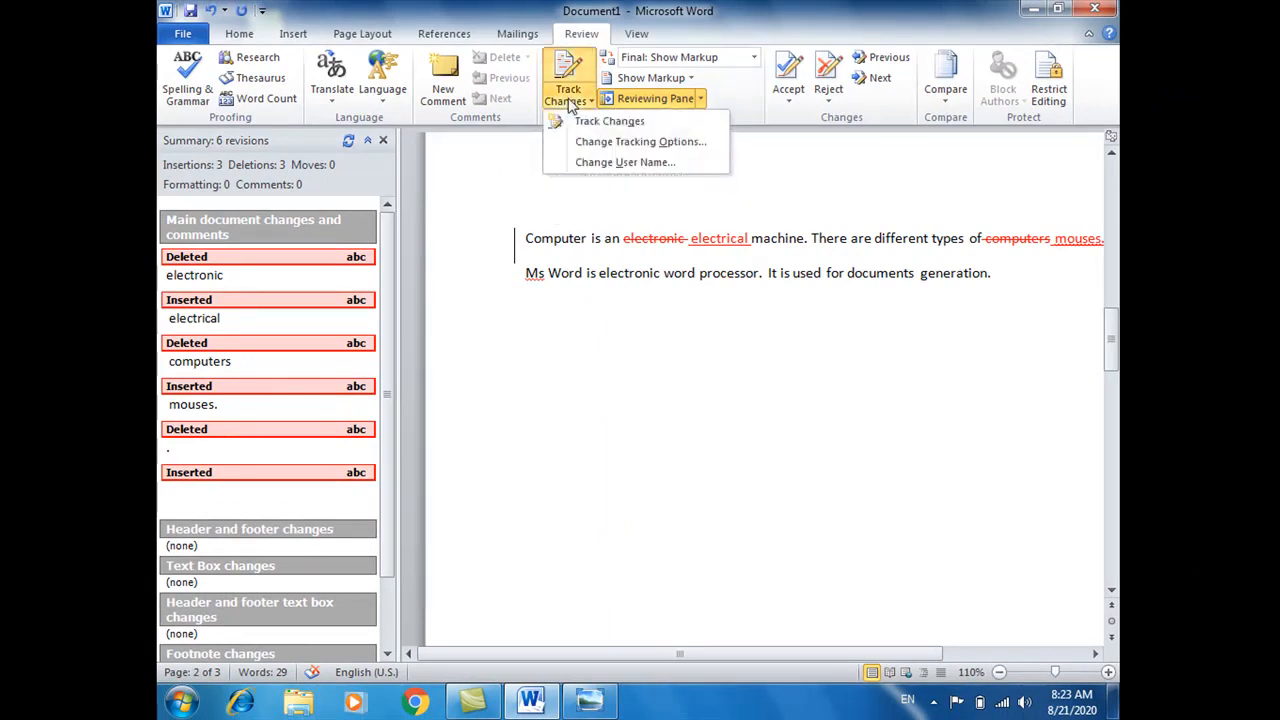
left_click(612, 162)
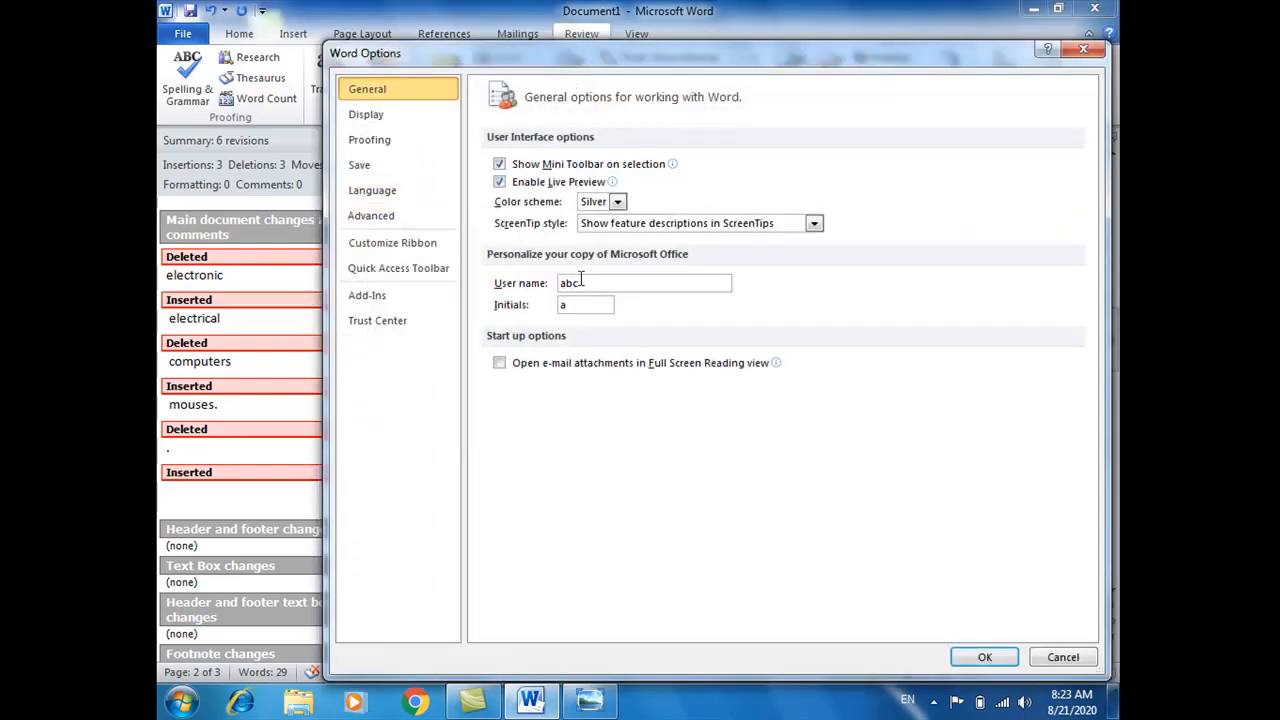
type("Ahmad")
left_click(985, 656)
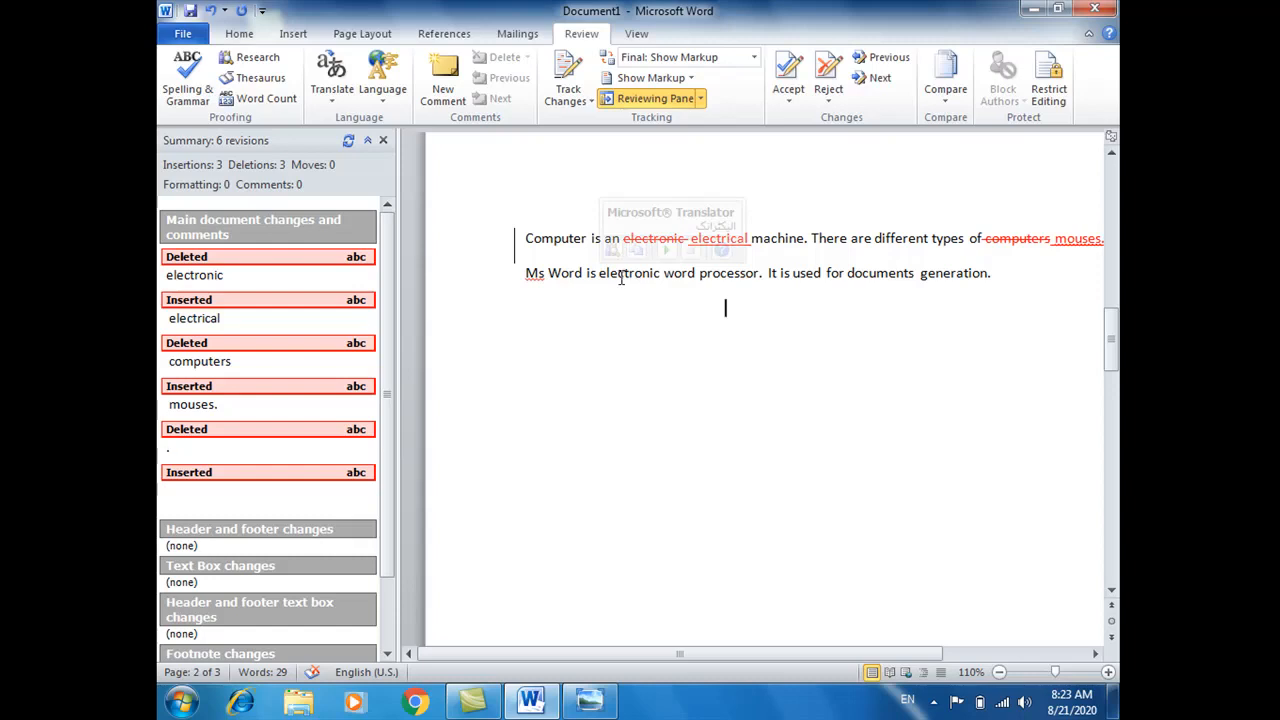
double_click(534, 274)
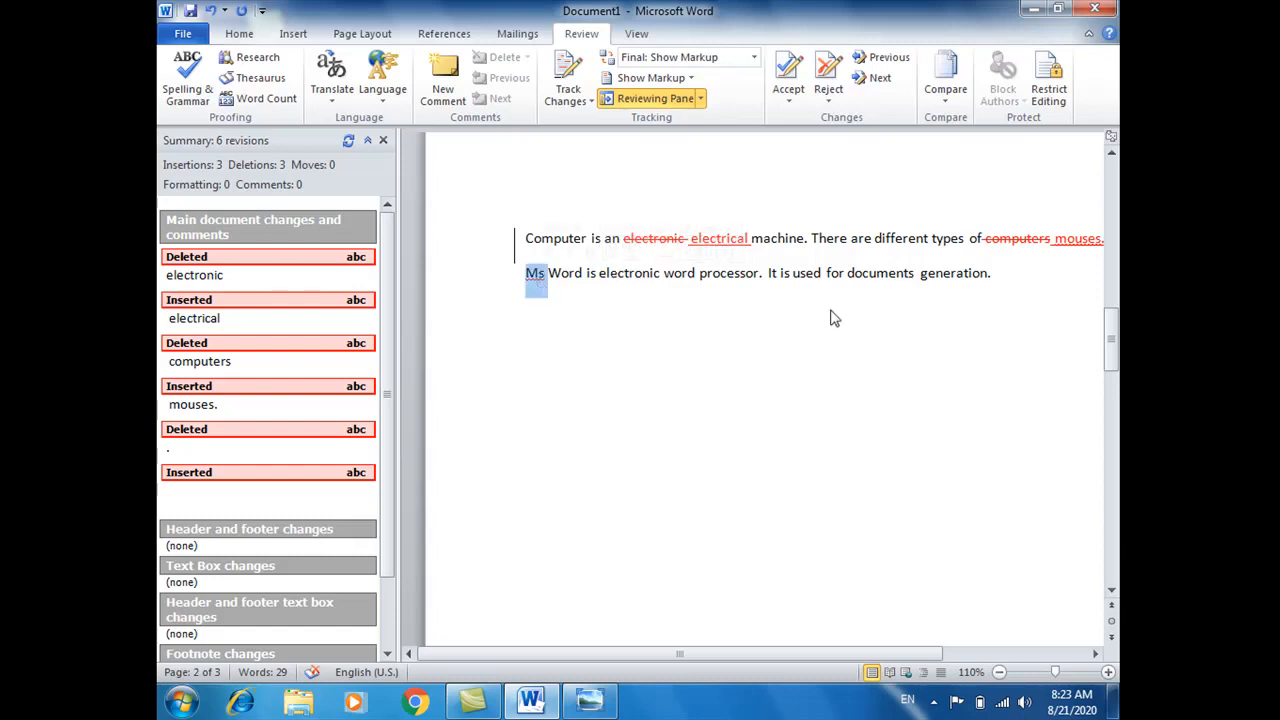
key("BackSpace")
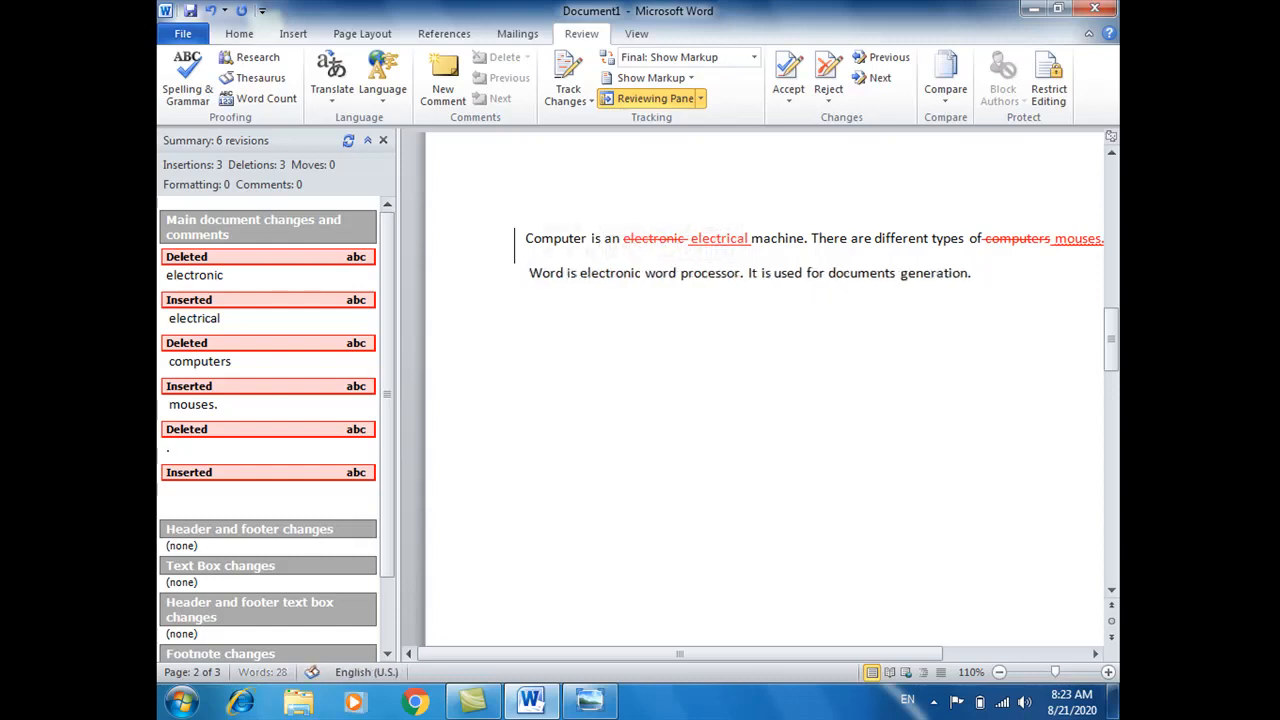
type("Mi")
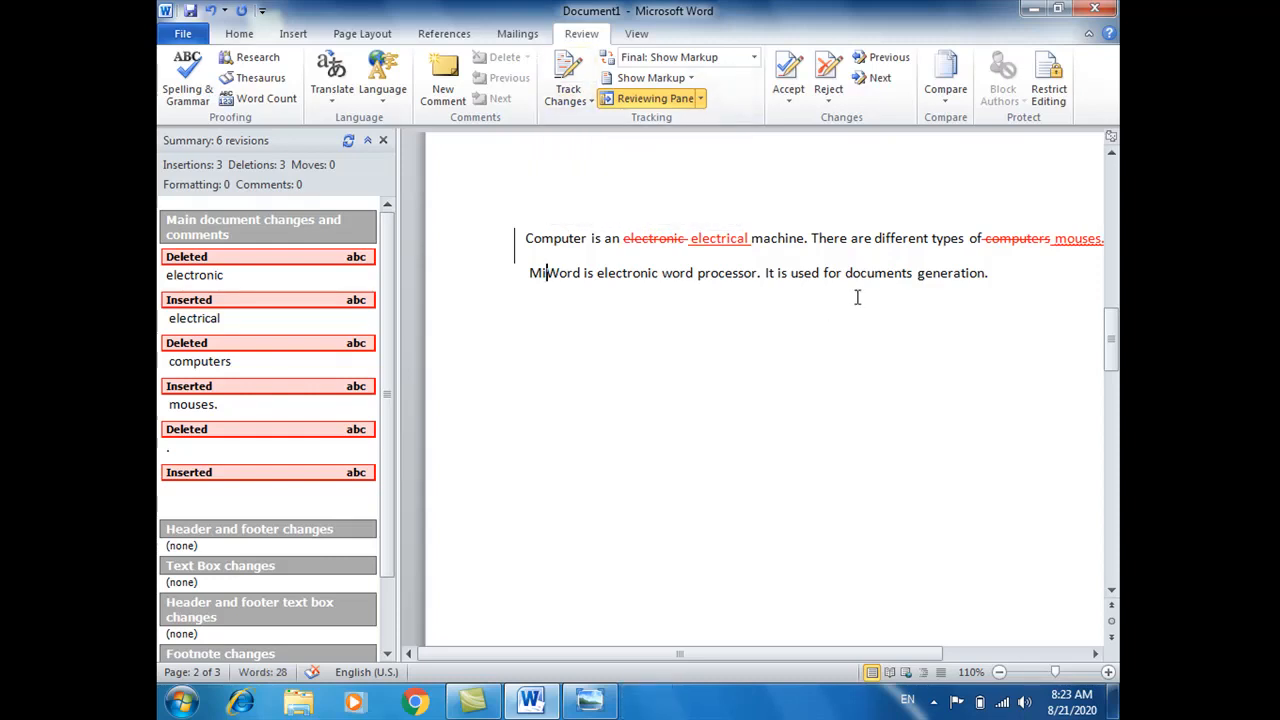
Step: Turn on Track Changes and undo the untracked edits to restore "Ms" at the start of the second paragraph
left_click(552, 100)
left_click(585, 200)
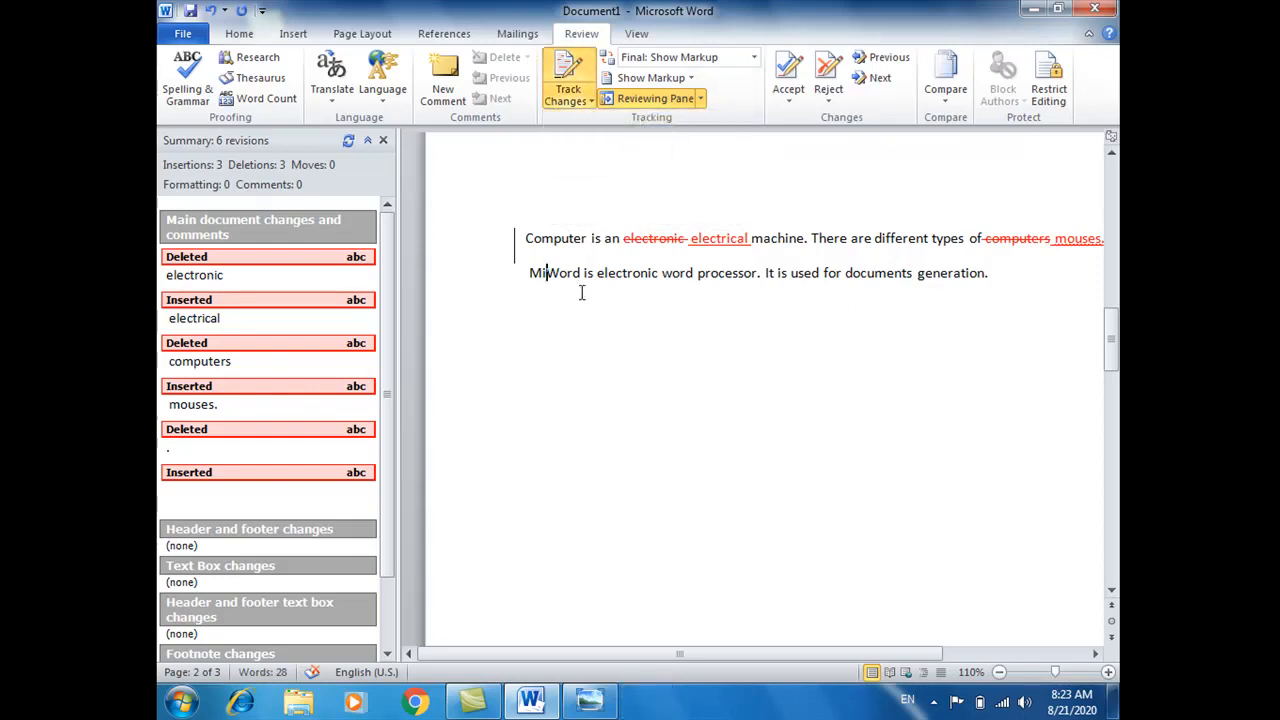
key("BackSpace")
key("BackSpace")
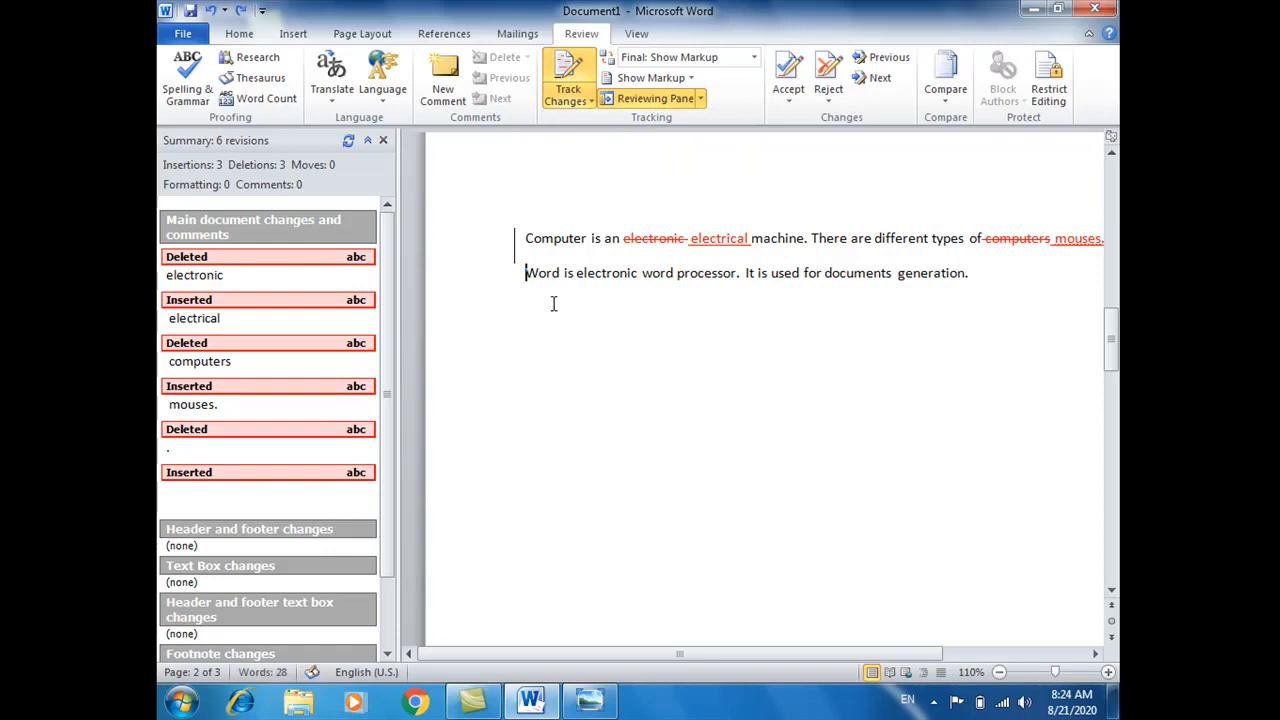
key("ctrl+z")
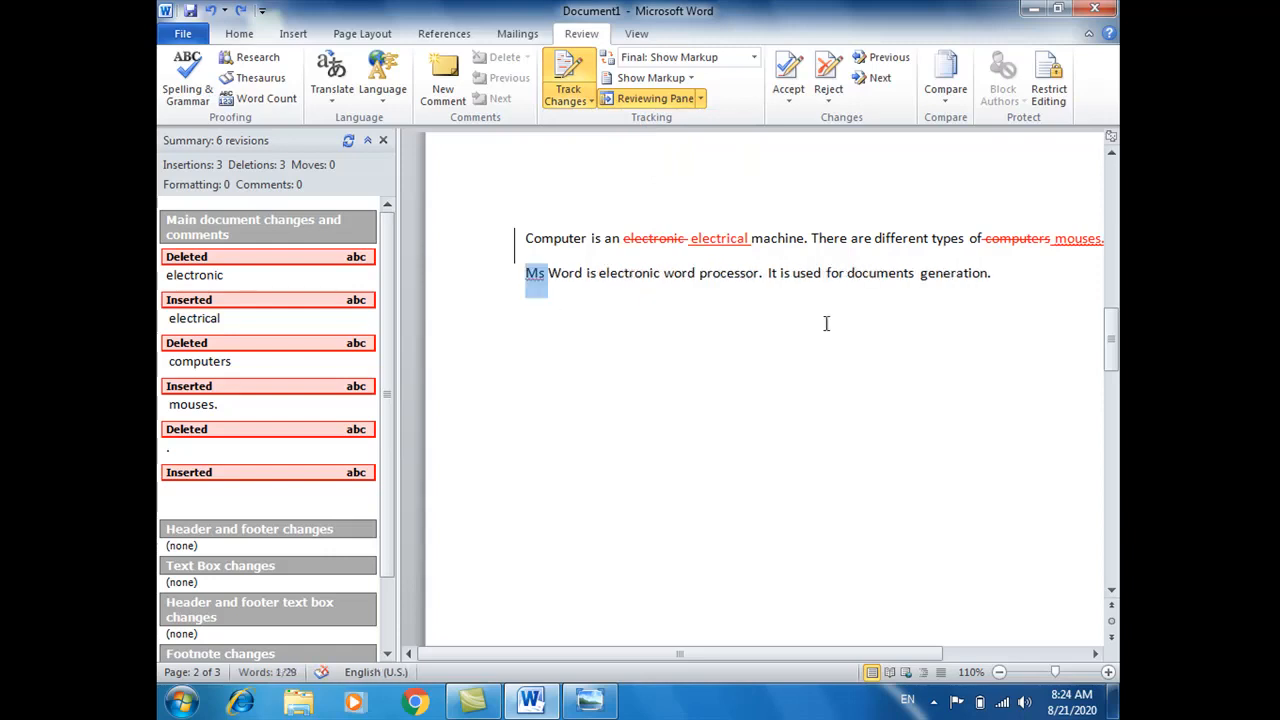
Step: Replace "Ms" at the start of the second paragraph with "Mircosoft" as a tracked change
type("M")
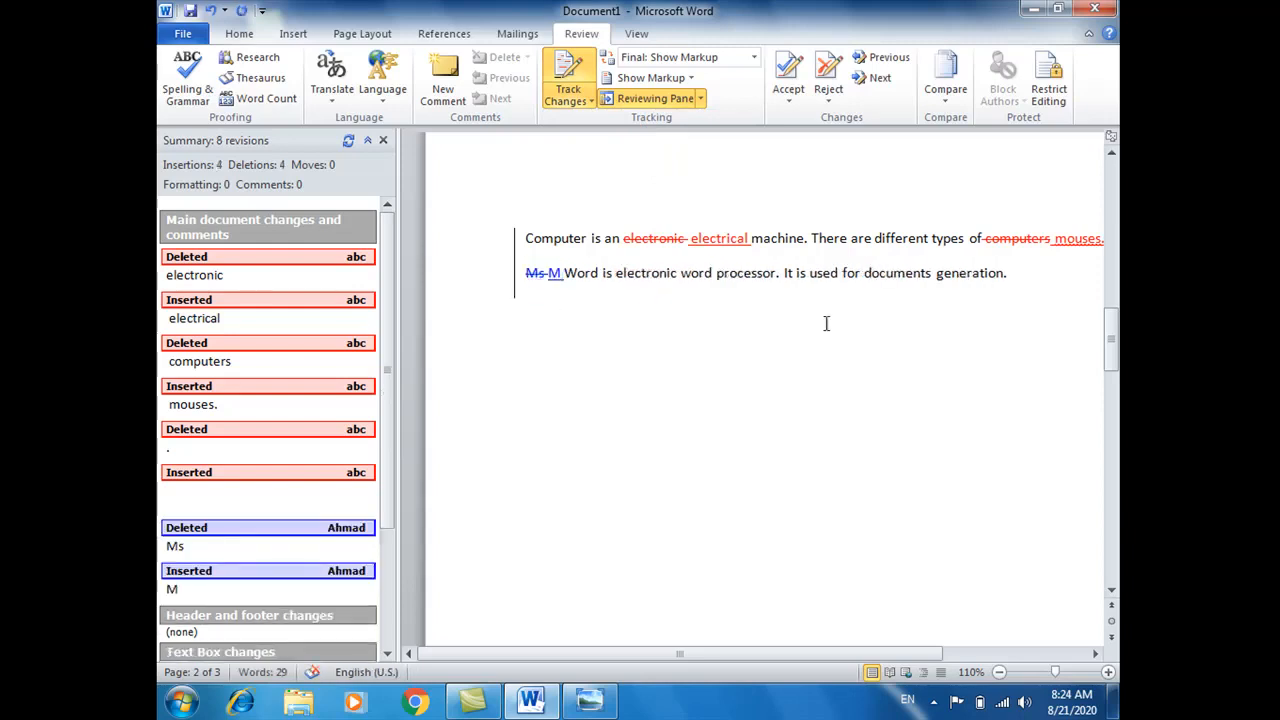
type("ircso")
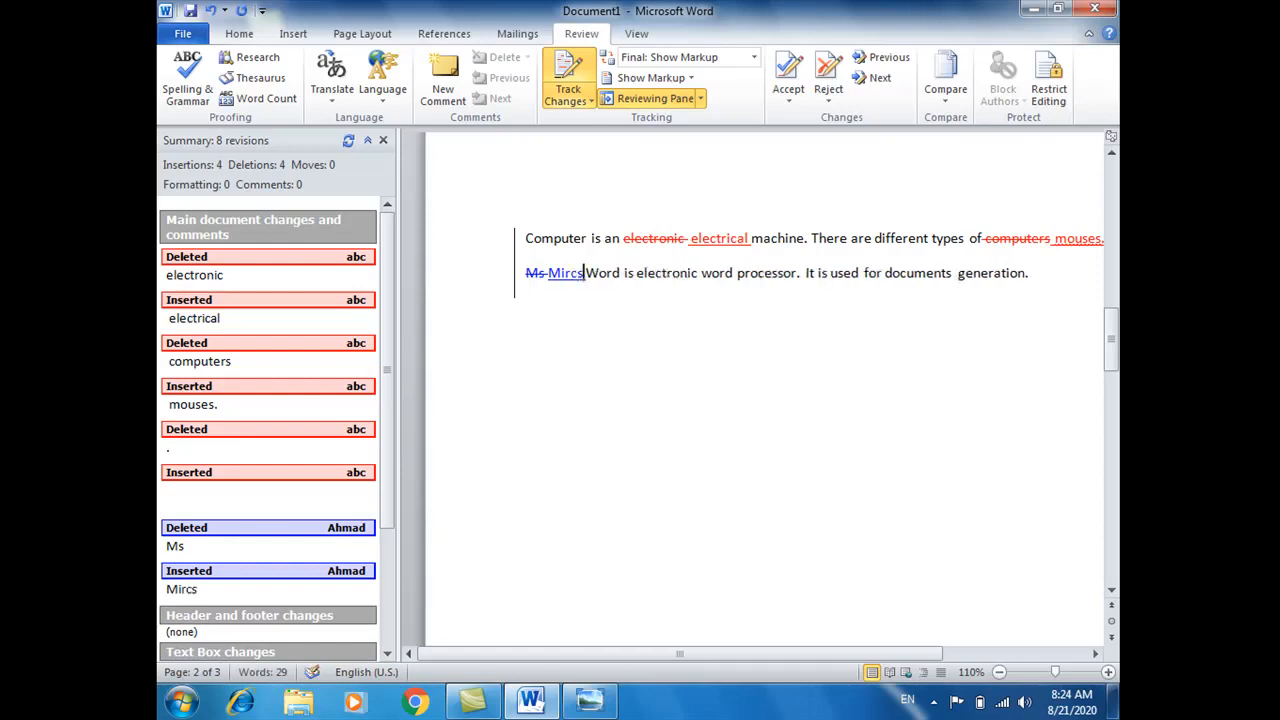
type("oft")
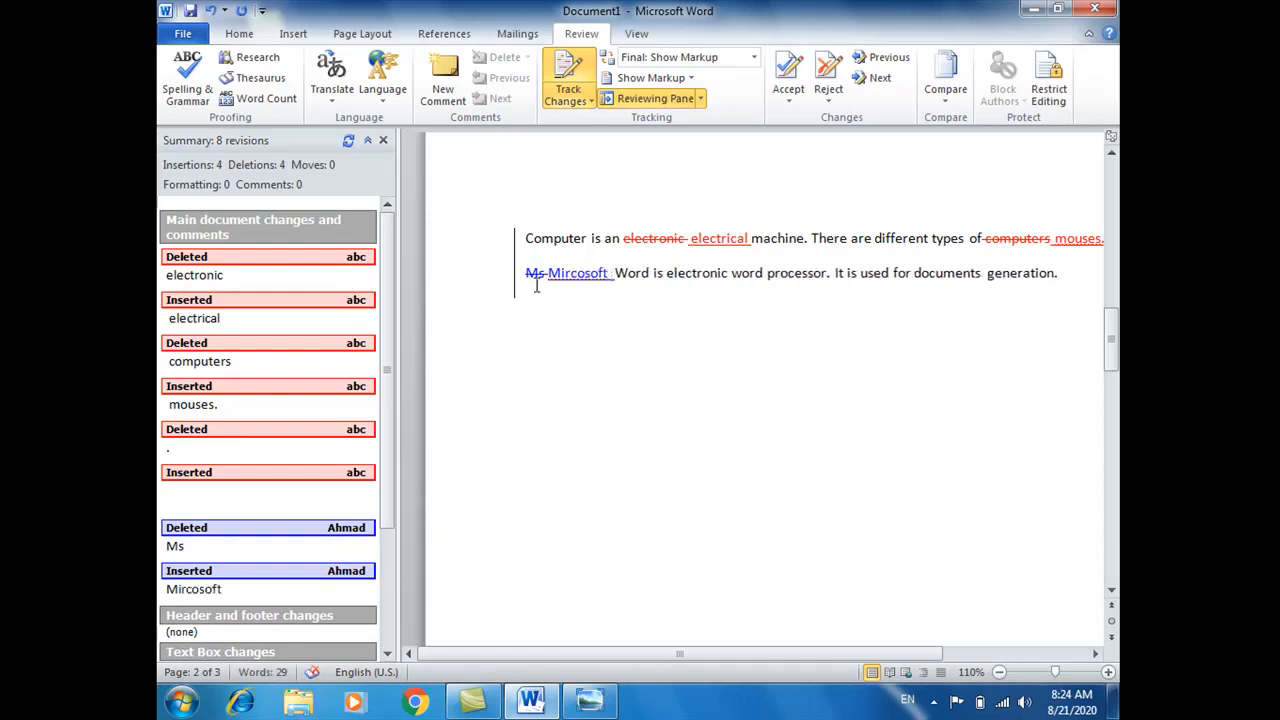
mouse_move(536, 285)
left_click(611, 324)
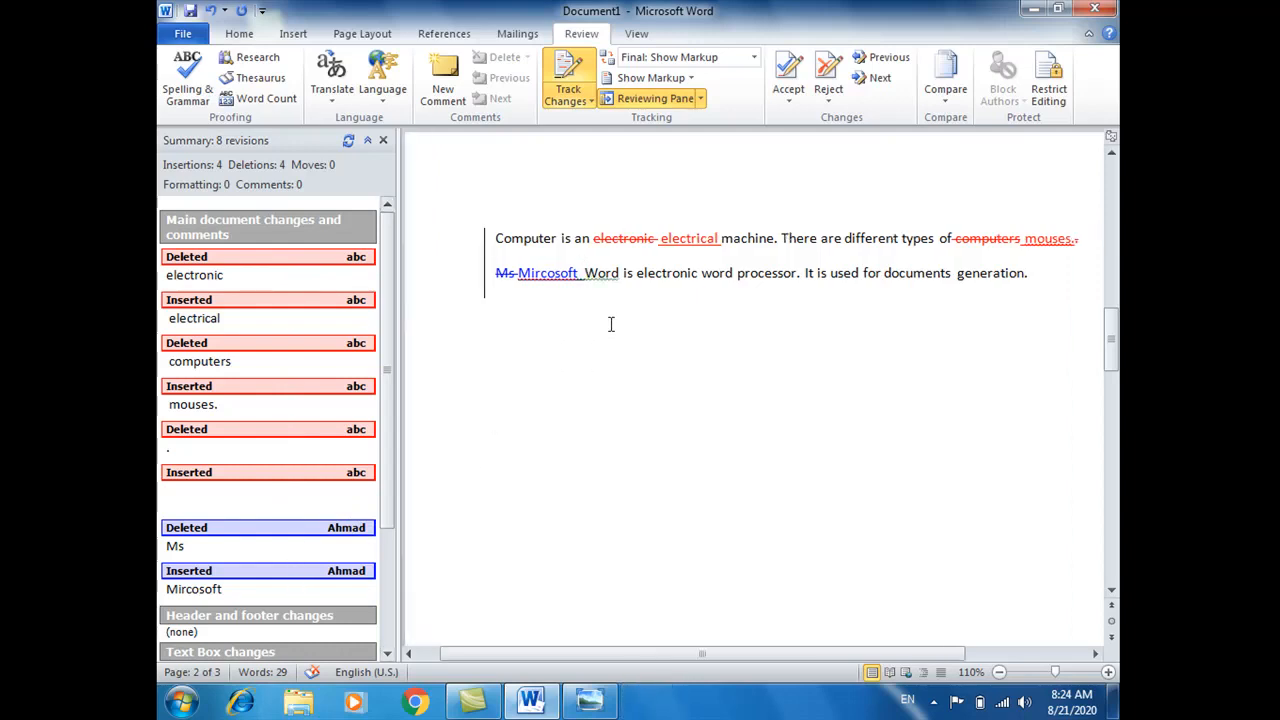
Step: Starting from the beginning of the first paragraph, reject the tracked deletion of "electronic" and the tracked insertion of "electrical"
left_click(493, 171)
left_click(540, 242)
left_click(500, 238)
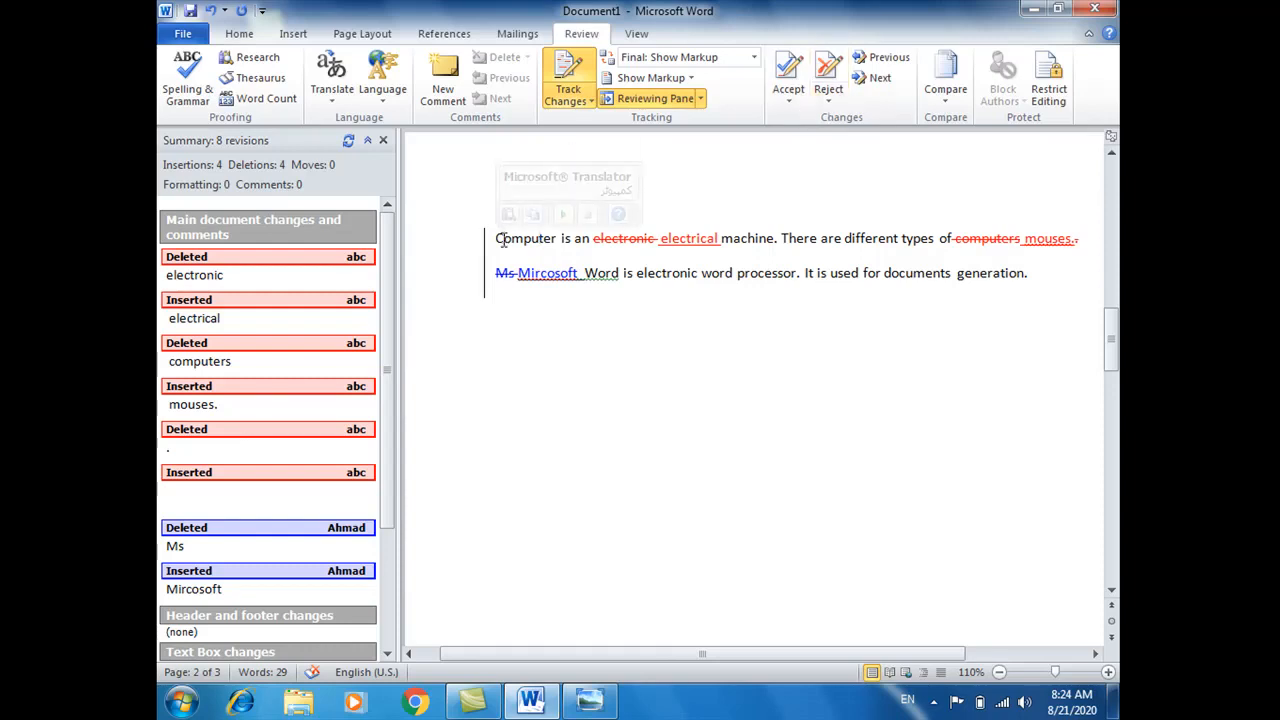
left_click(500, 243)
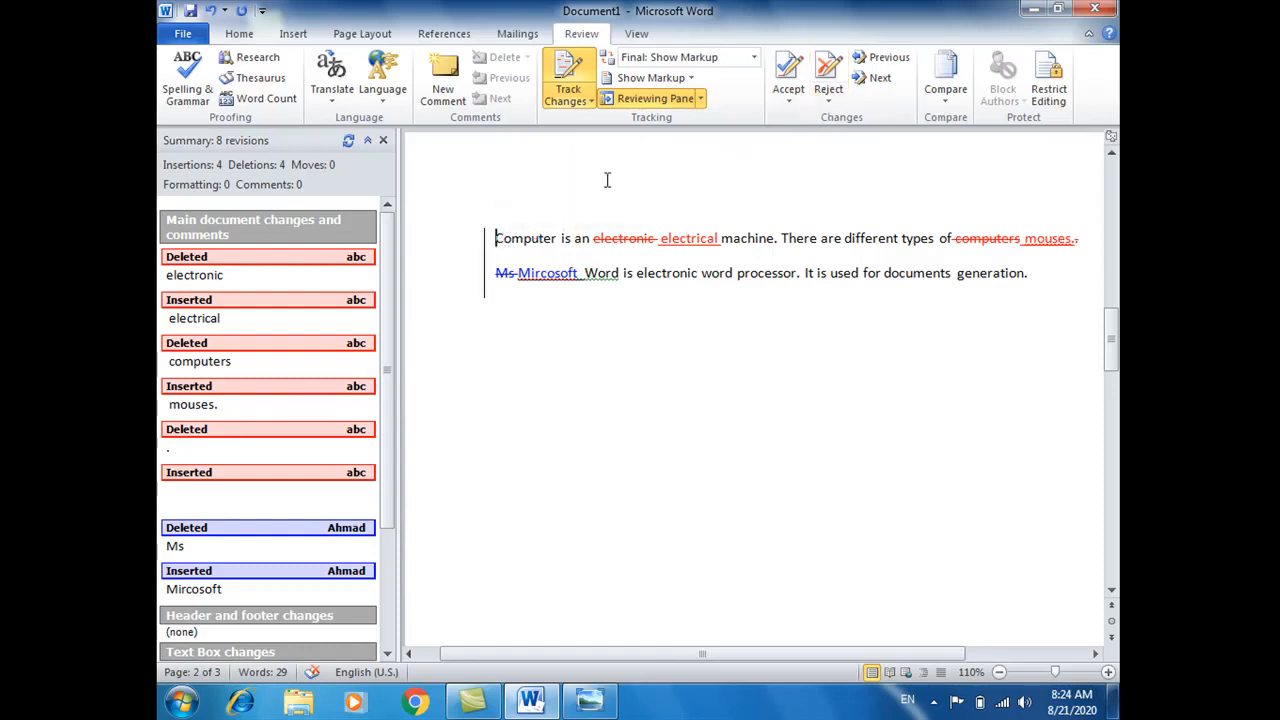
left_click(877, 80)
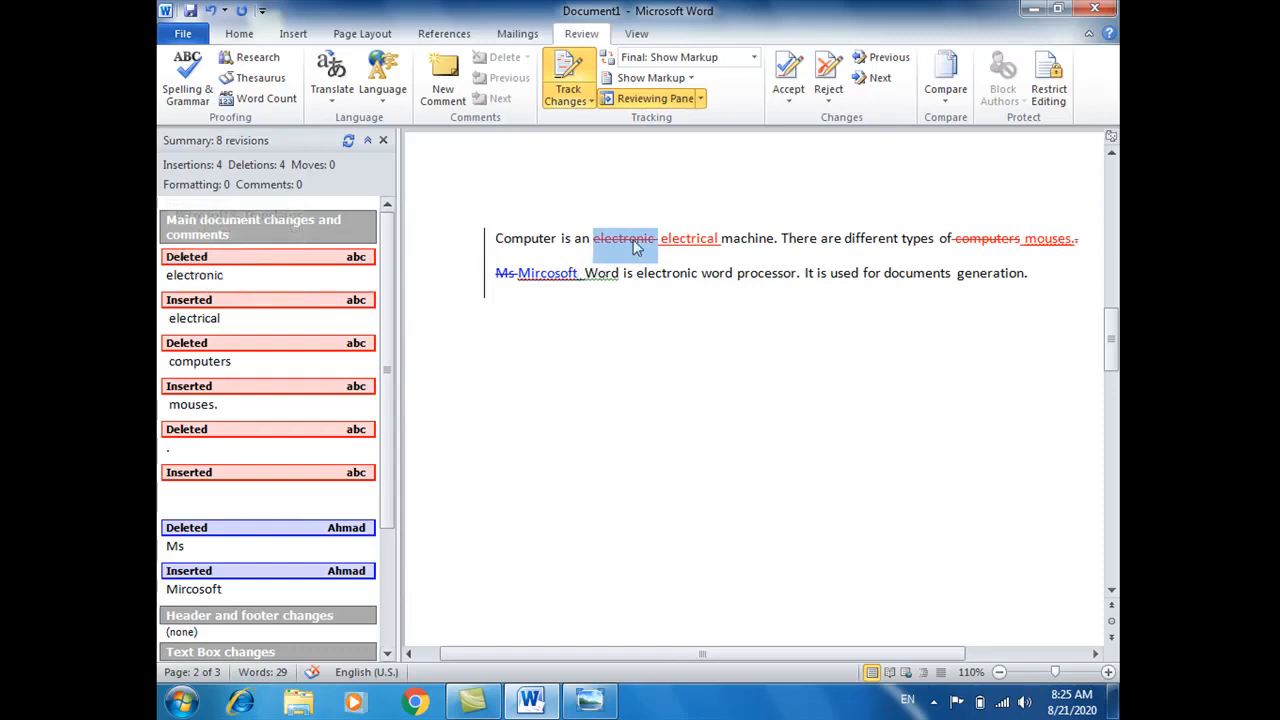
left_click(828, 68)
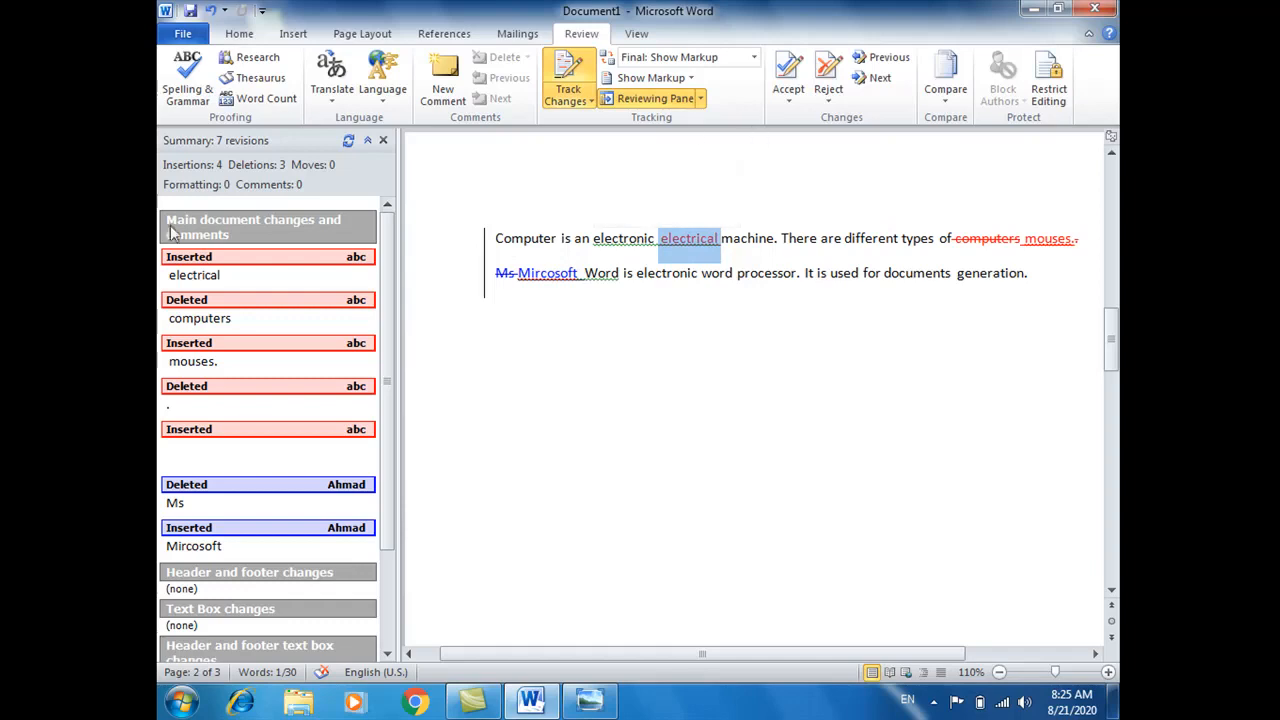
left_click(828, 70)
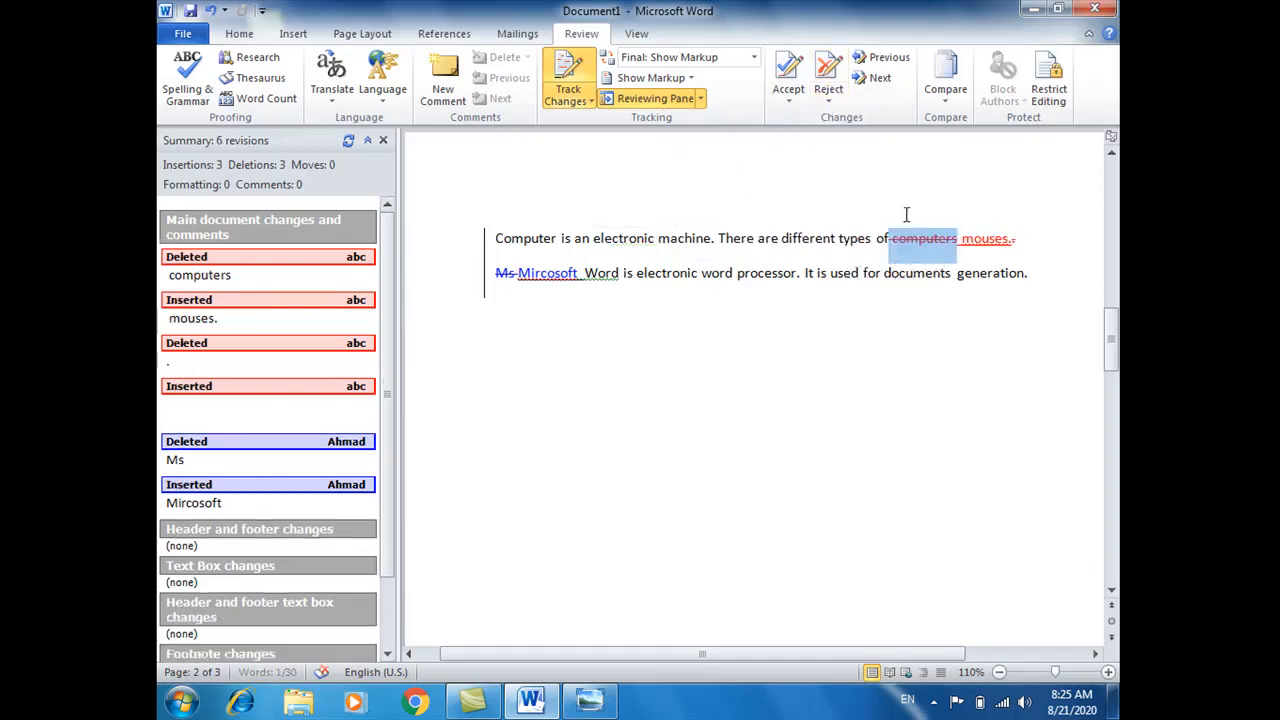
Step: Reject the tracked deletion of "computers" and the tracked insertion of "mouses." in the second sentence
left_click(827, 85)
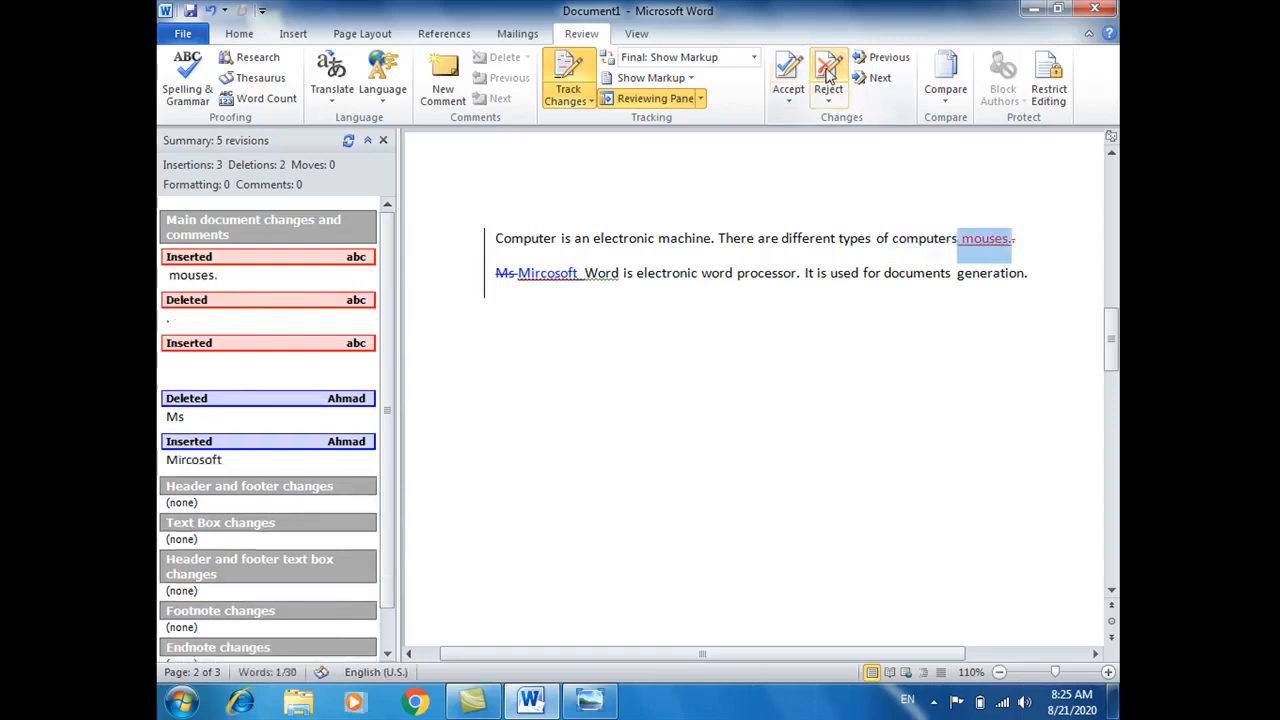
left_click(828, 101)
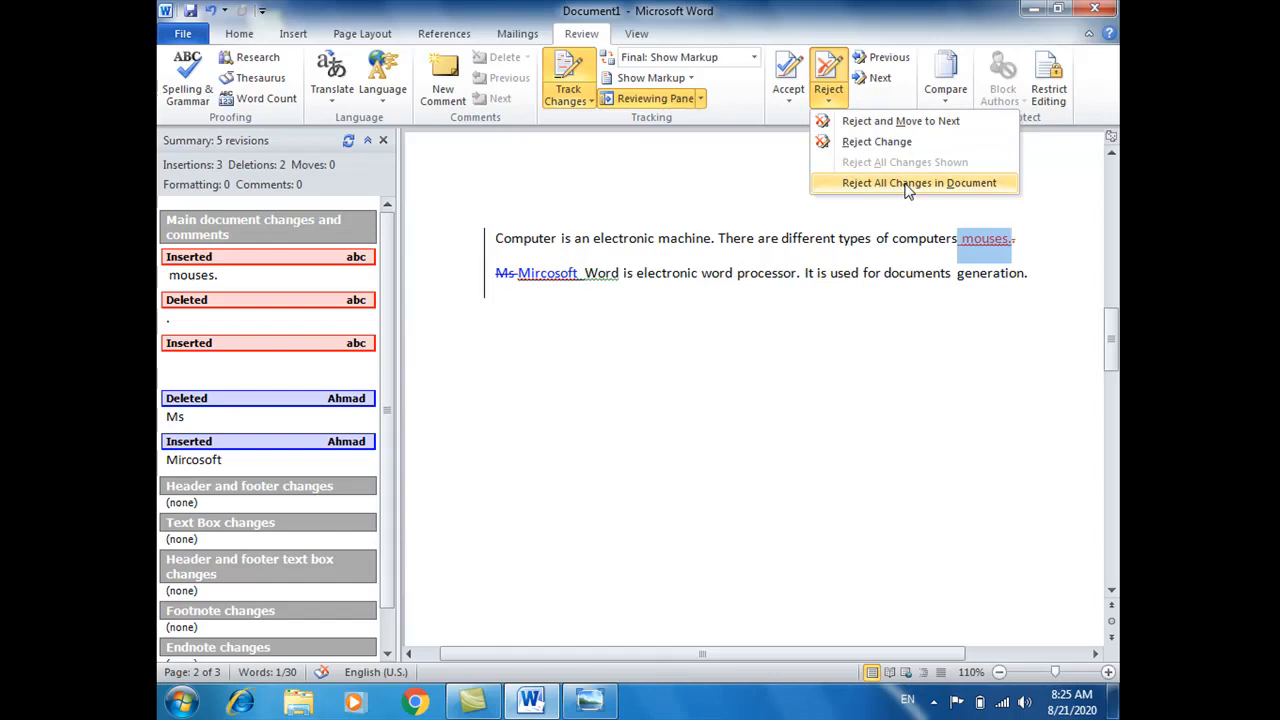
left_click(880, 122)
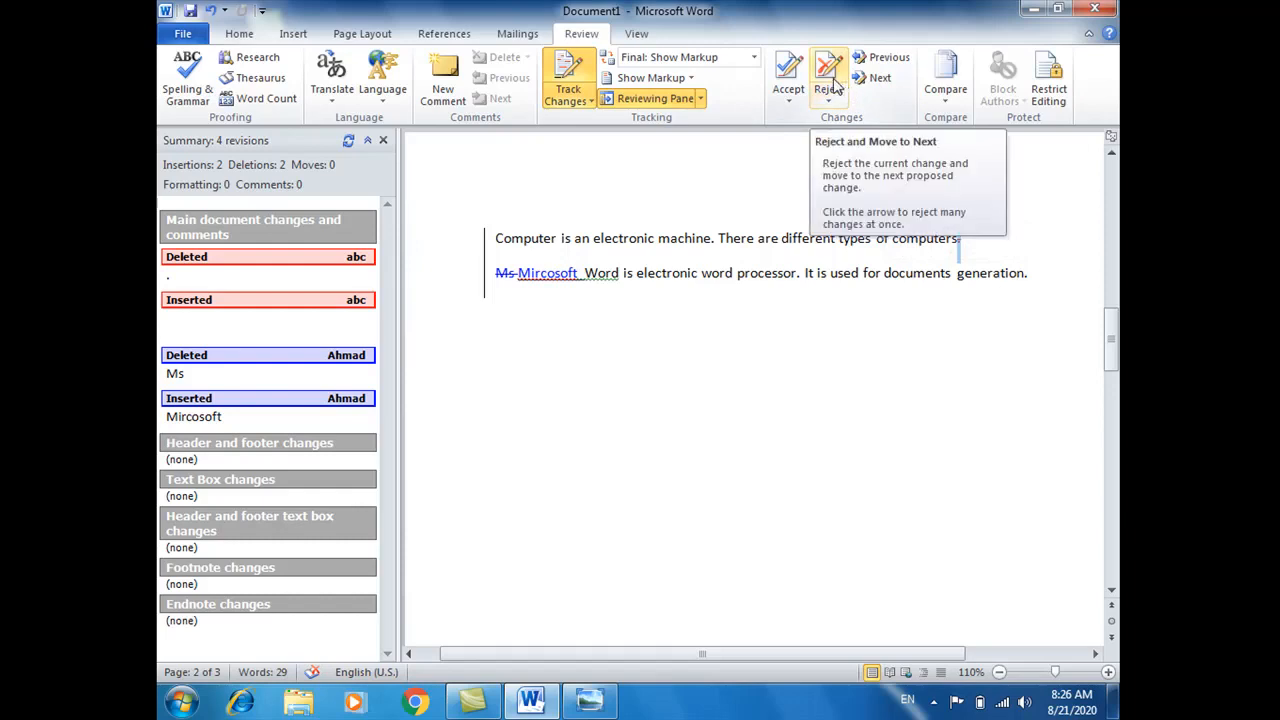
Step: Accept the tracked deletion of the period after "computers" and the tracked insertion of the paragraph break following it
left_click(799, 78)
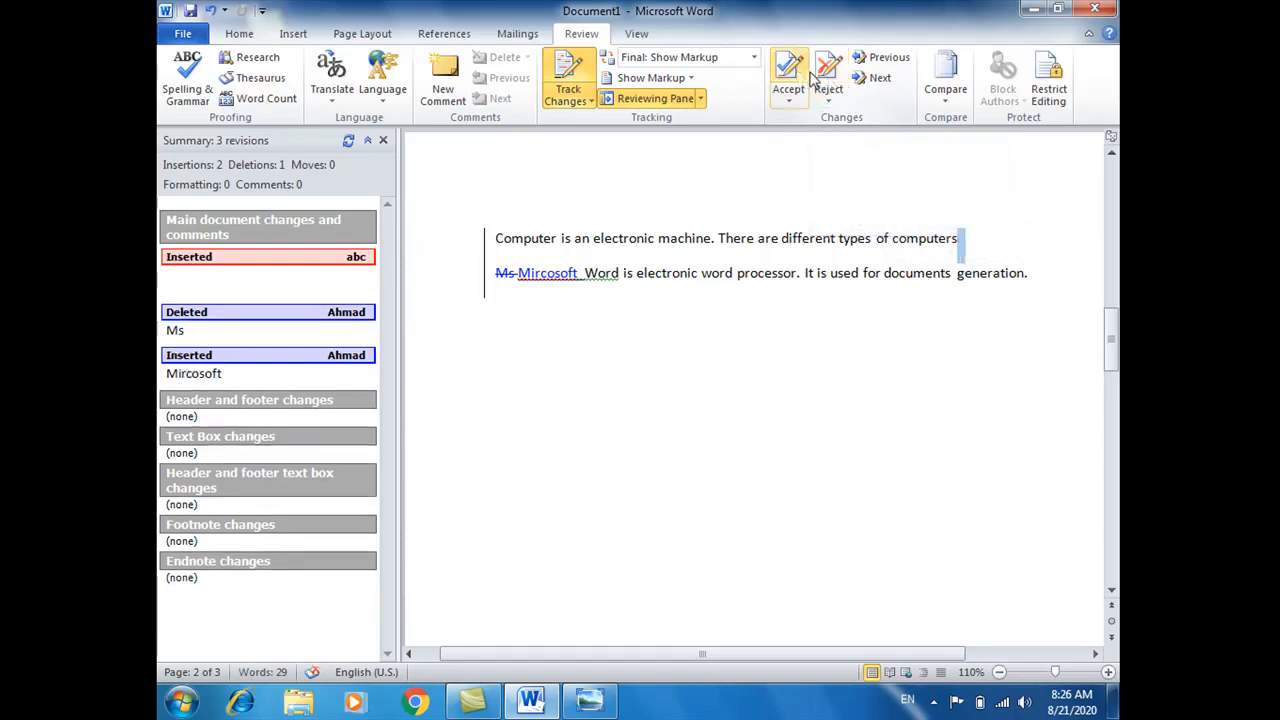
left_click(878, 77)
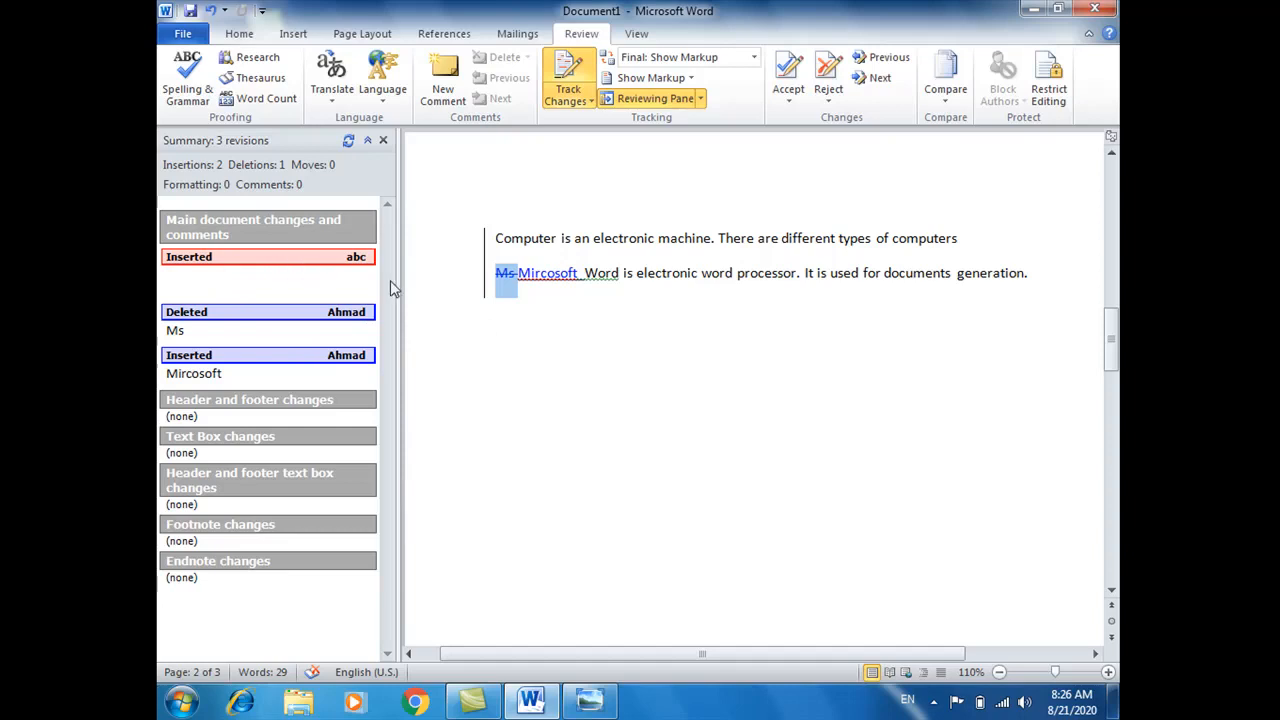
left_click(524, 240)
left_click(496, 247)
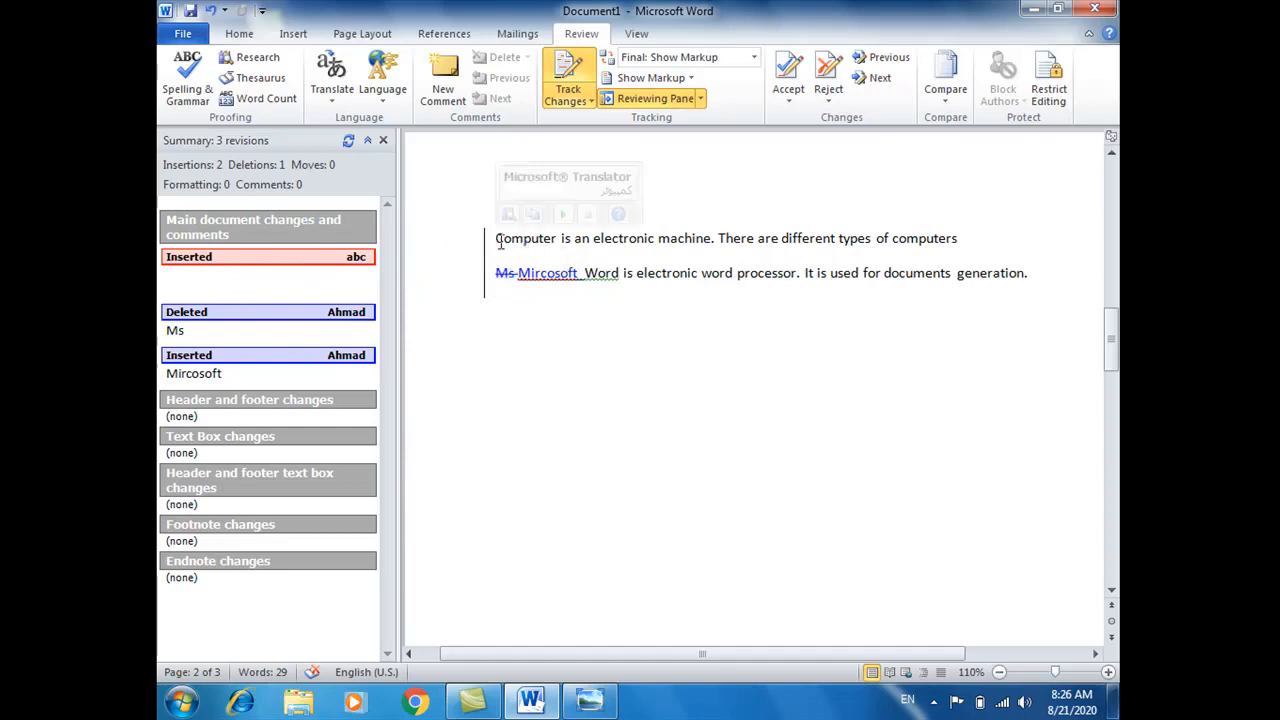
left_click(873, 78)
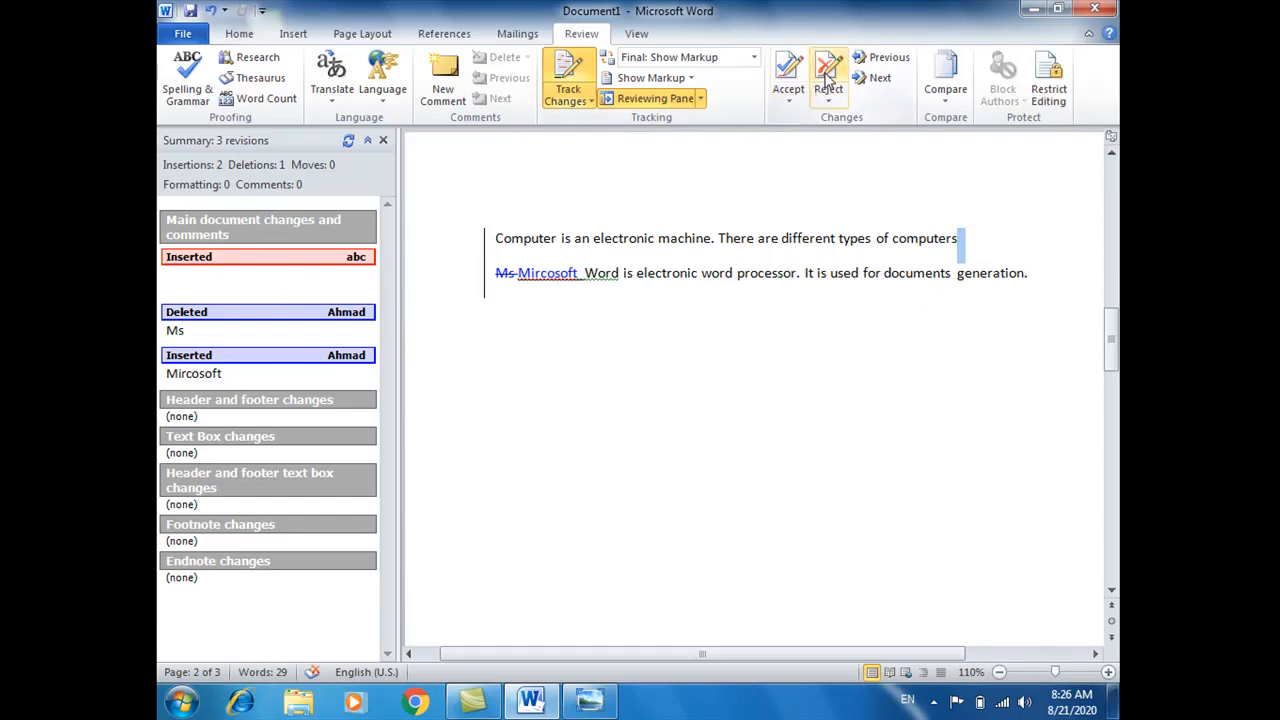
left_click(790, 78)
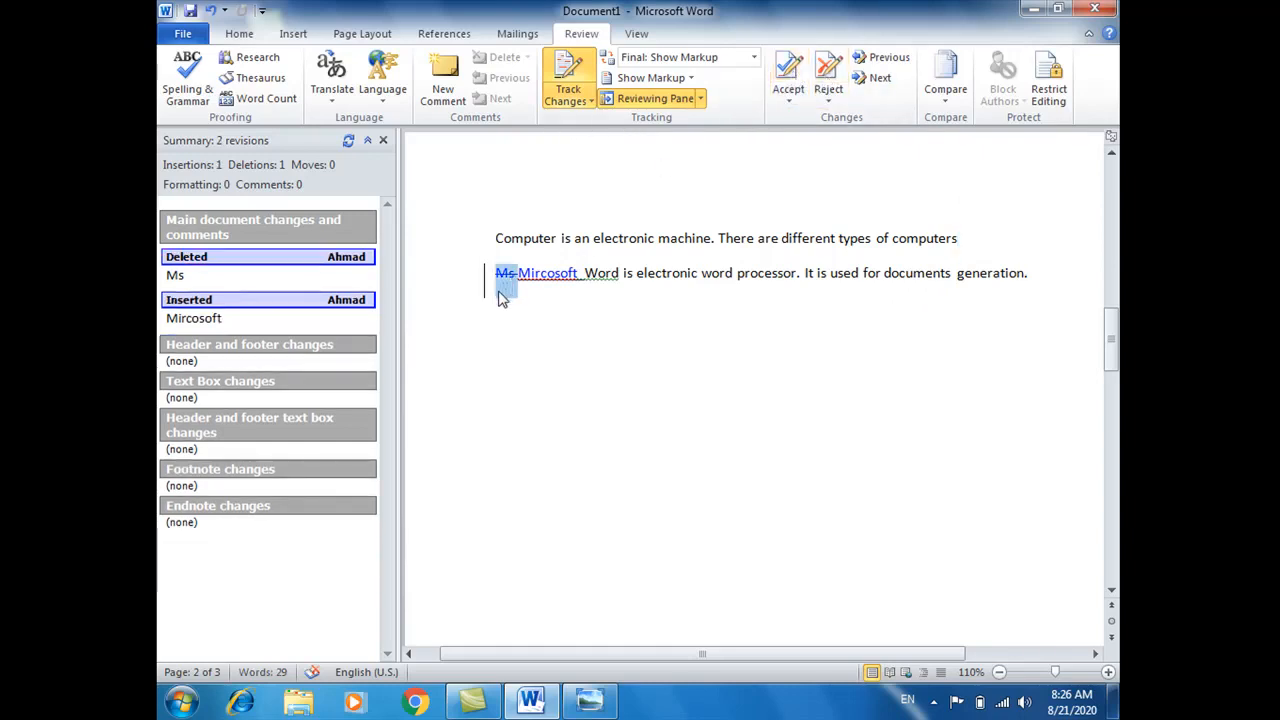
Step: Accept the tracked deletion of "Ms" and the tracked insertion of "Mircosoft" in the second paragraph
left_click(788, 92)
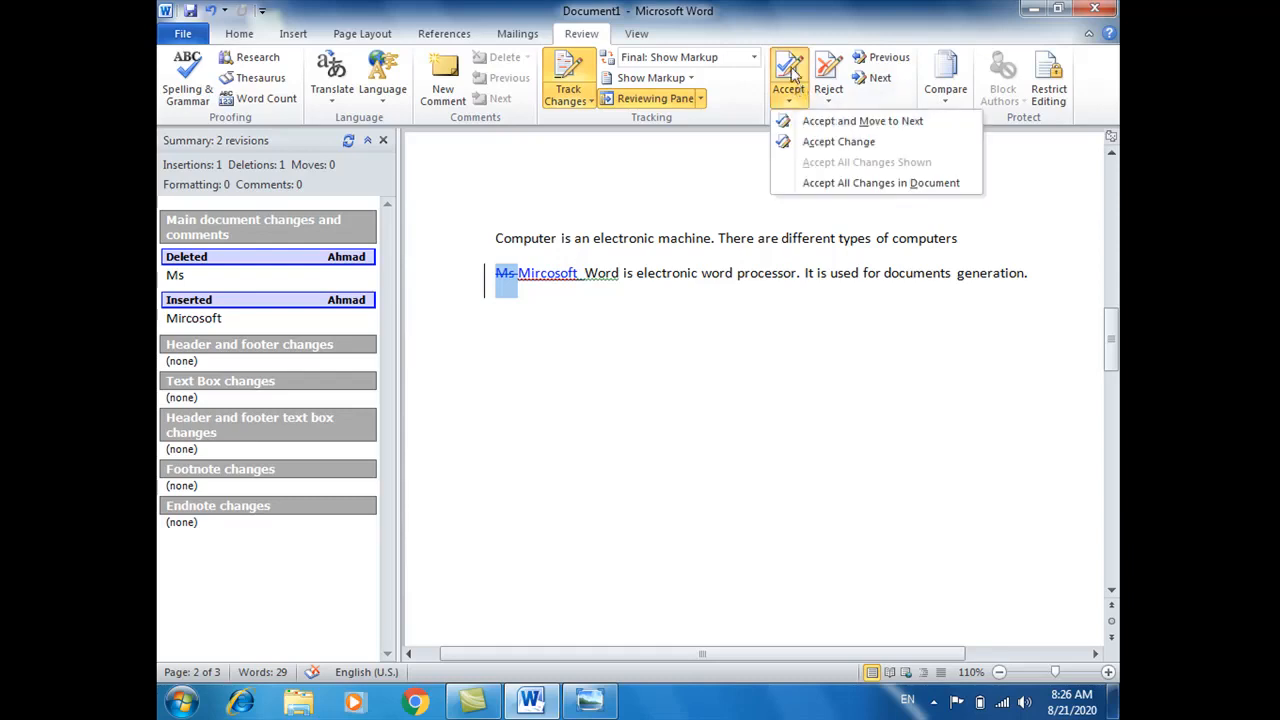
left_click(789, 66)
left_click(790, 68)
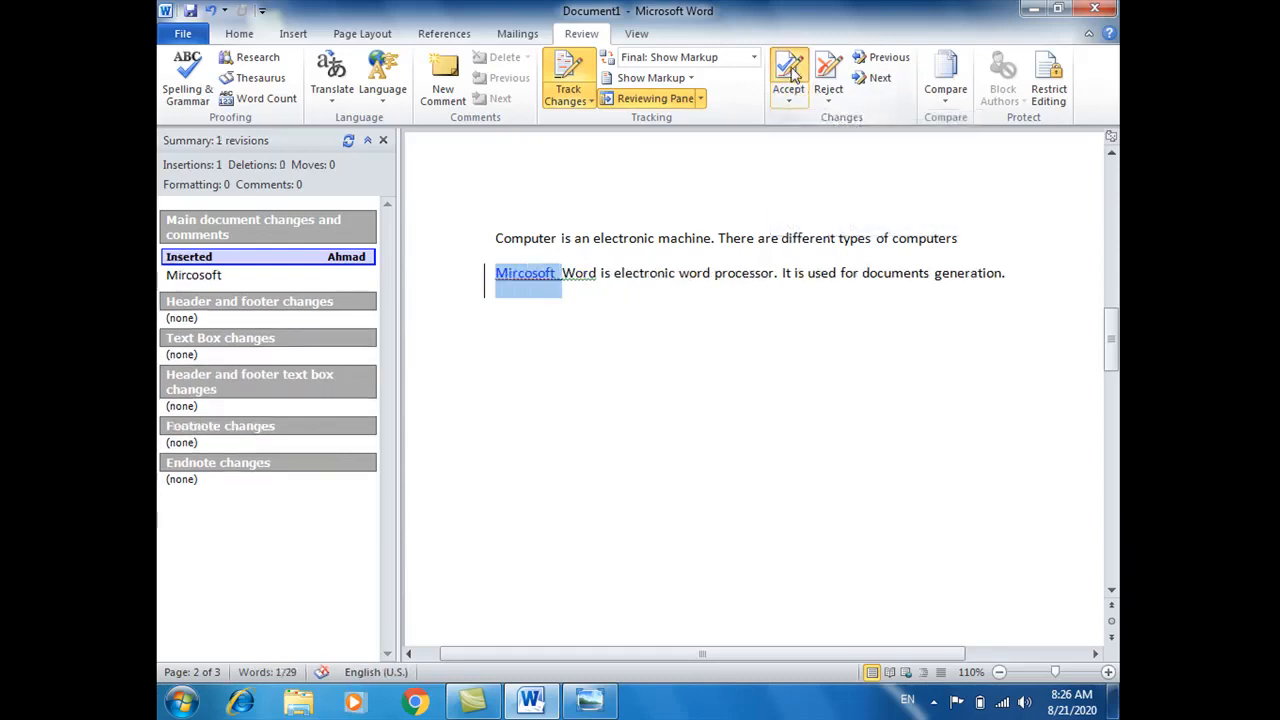
left_click(604, 397)
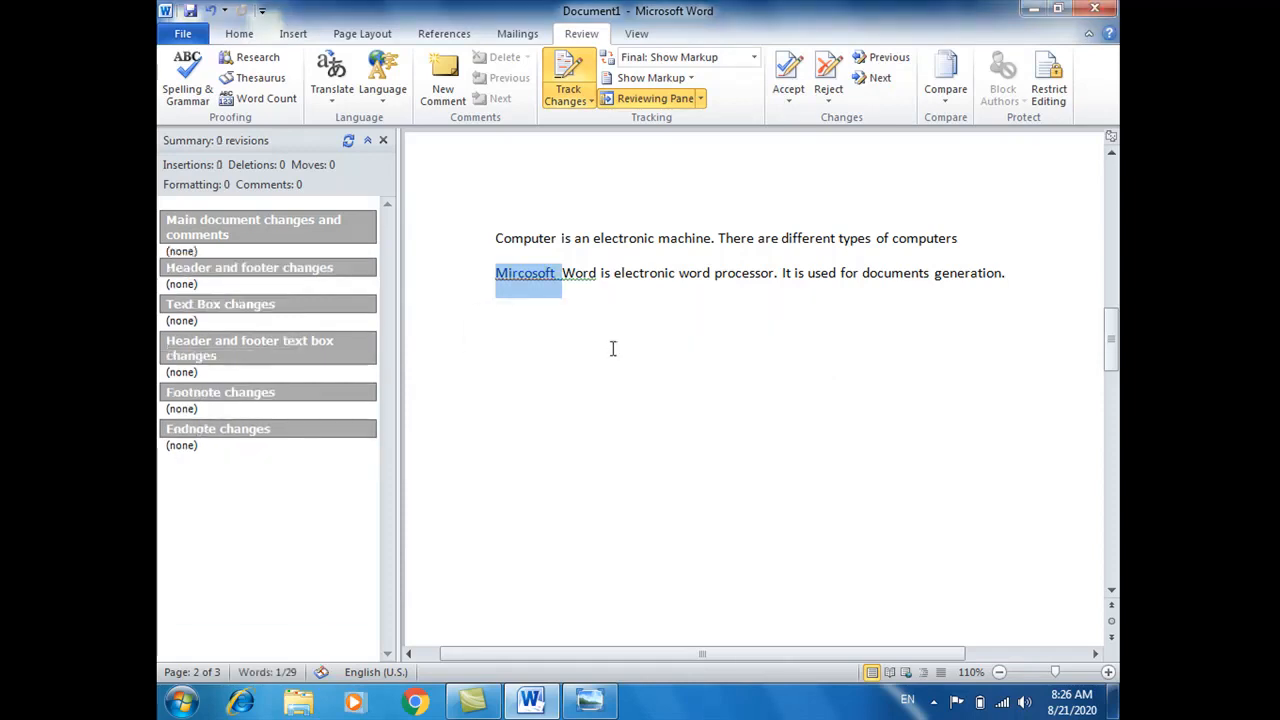
left_click(610, 345)
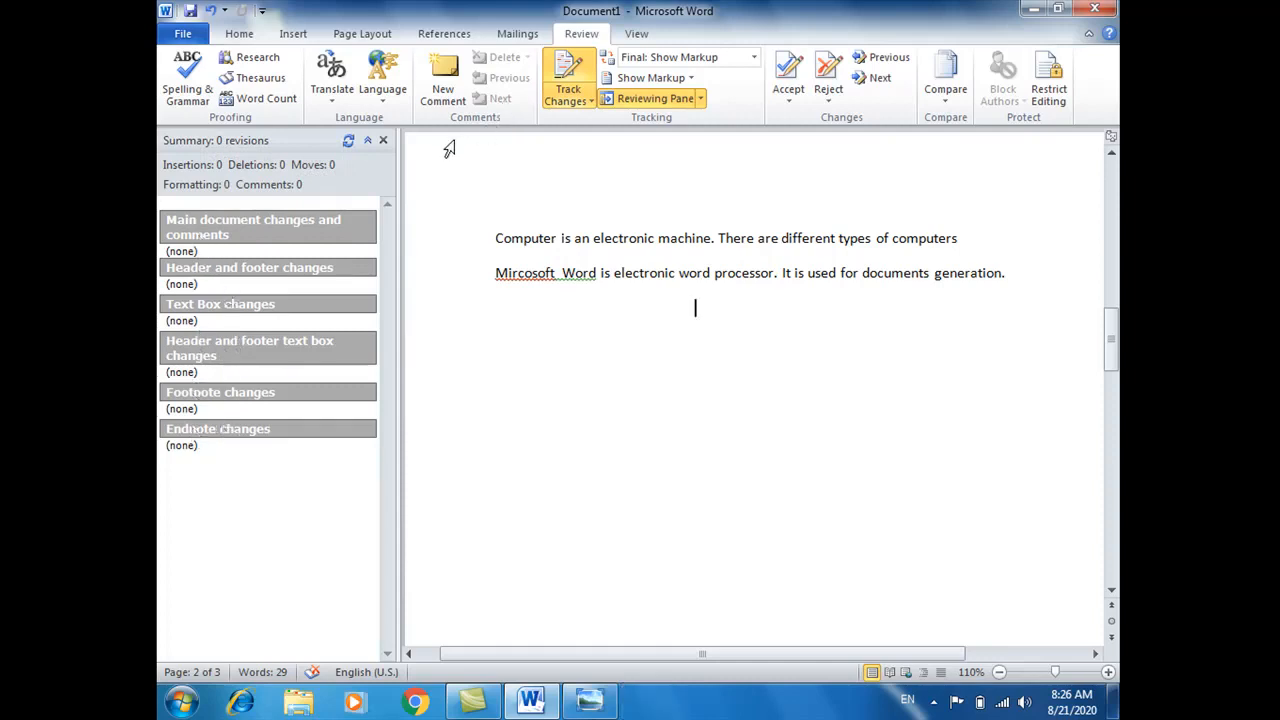
Step: Undo the most recent acceptances of tracked changes
mouse_move(579, 263)
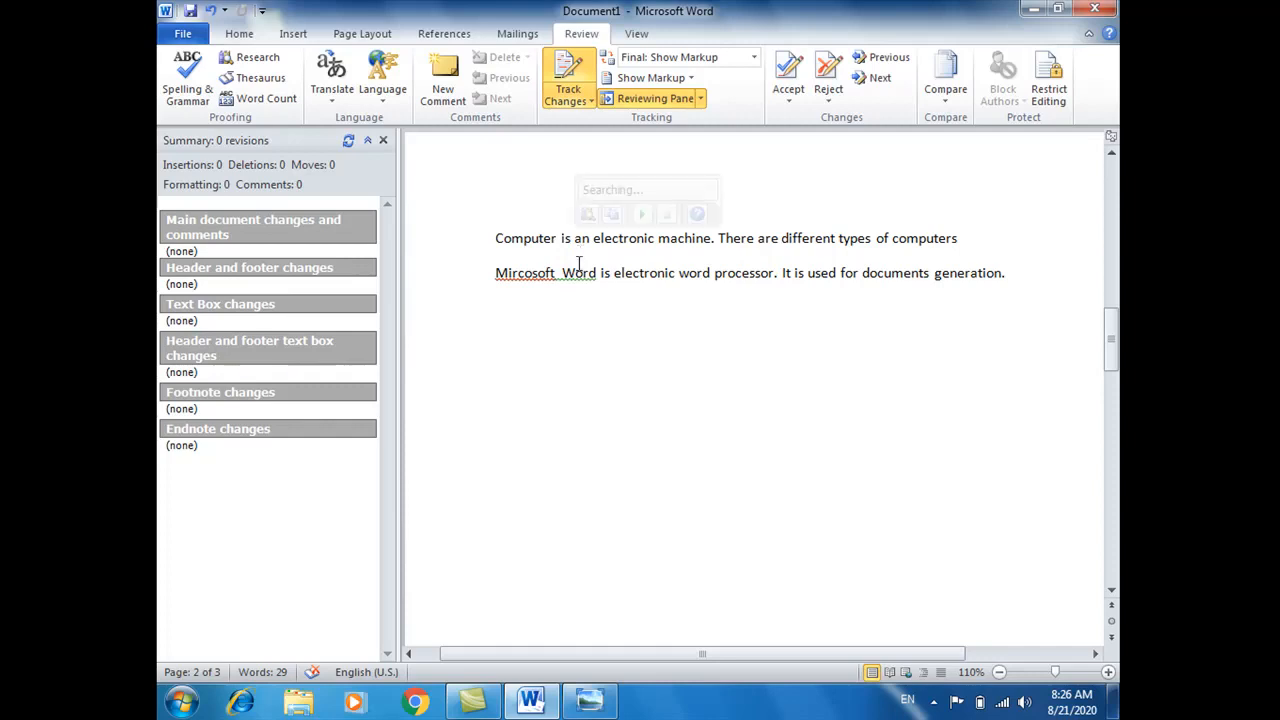
key("ctrl+z")
key("ctrl+z")
key("ctrl+z")
key("ctrl+z")
key("ctrl+z")
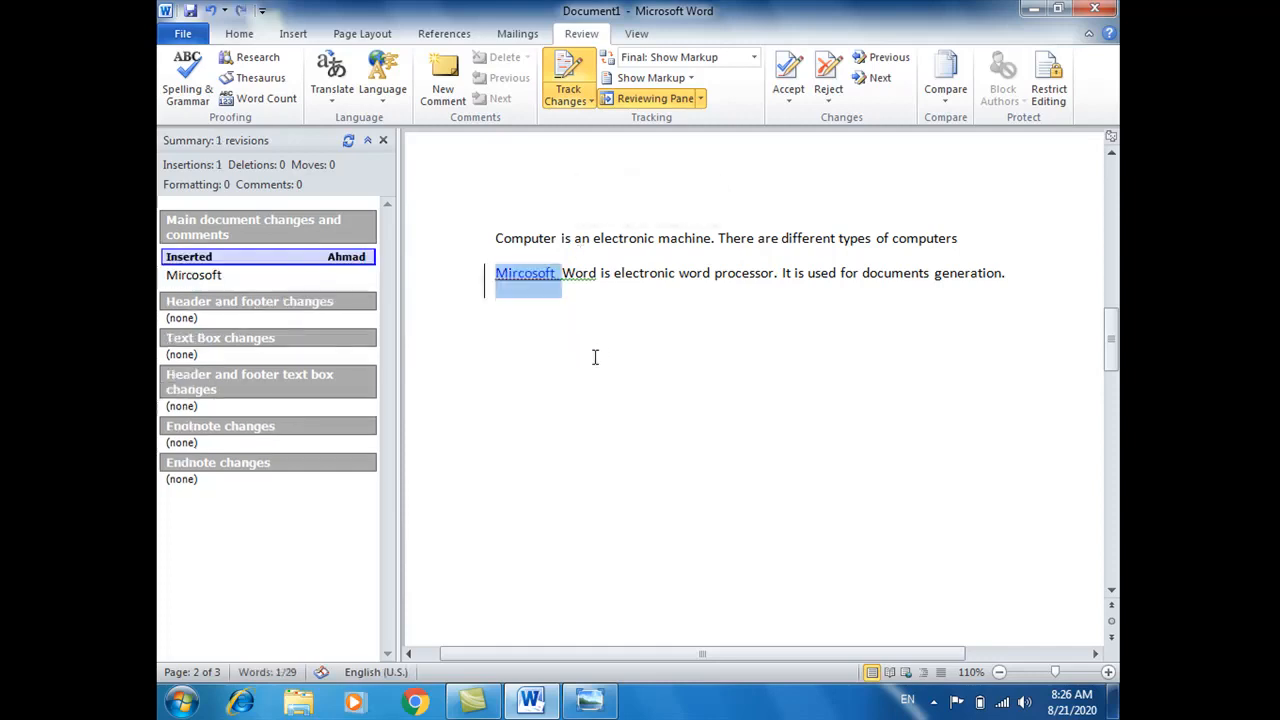
Step: Undo the remaining accept and reject decisions back to the tracked replacement of "electronic" with "electrical" in the first sentence
key("ctrl+z")
key("ctrl+z")
key("ctrl+z")
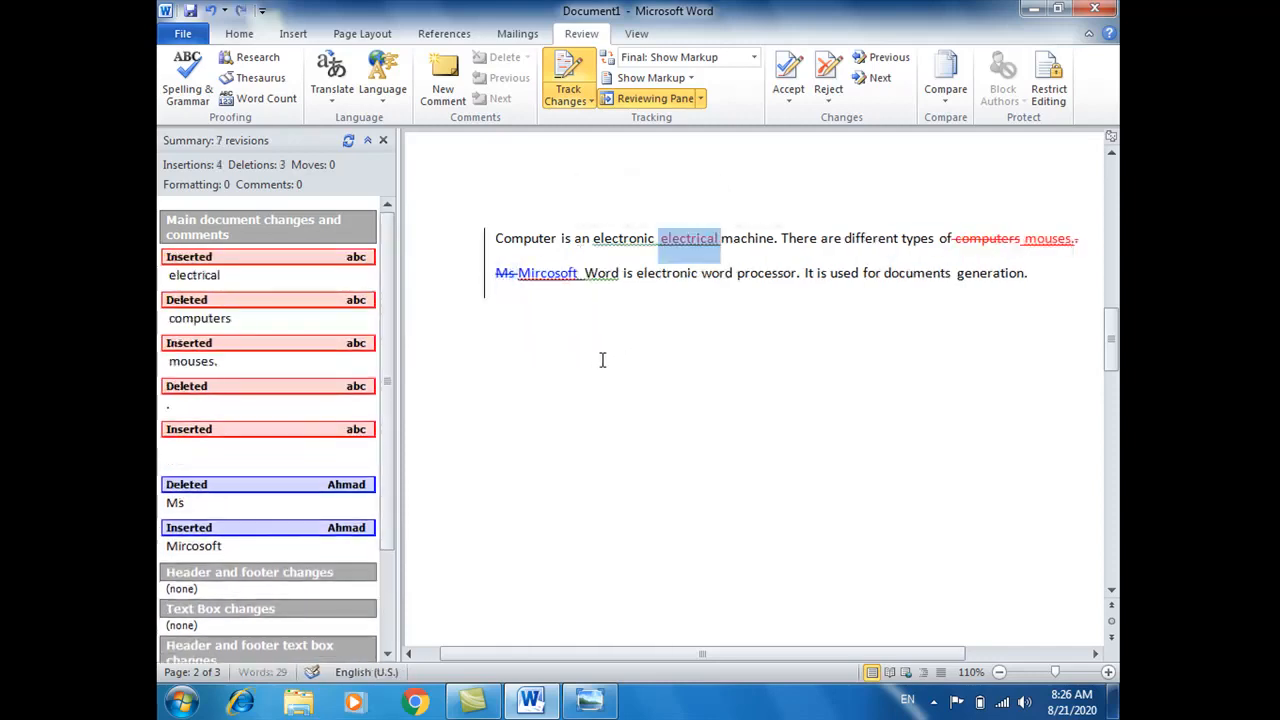
left_click(597, 358)
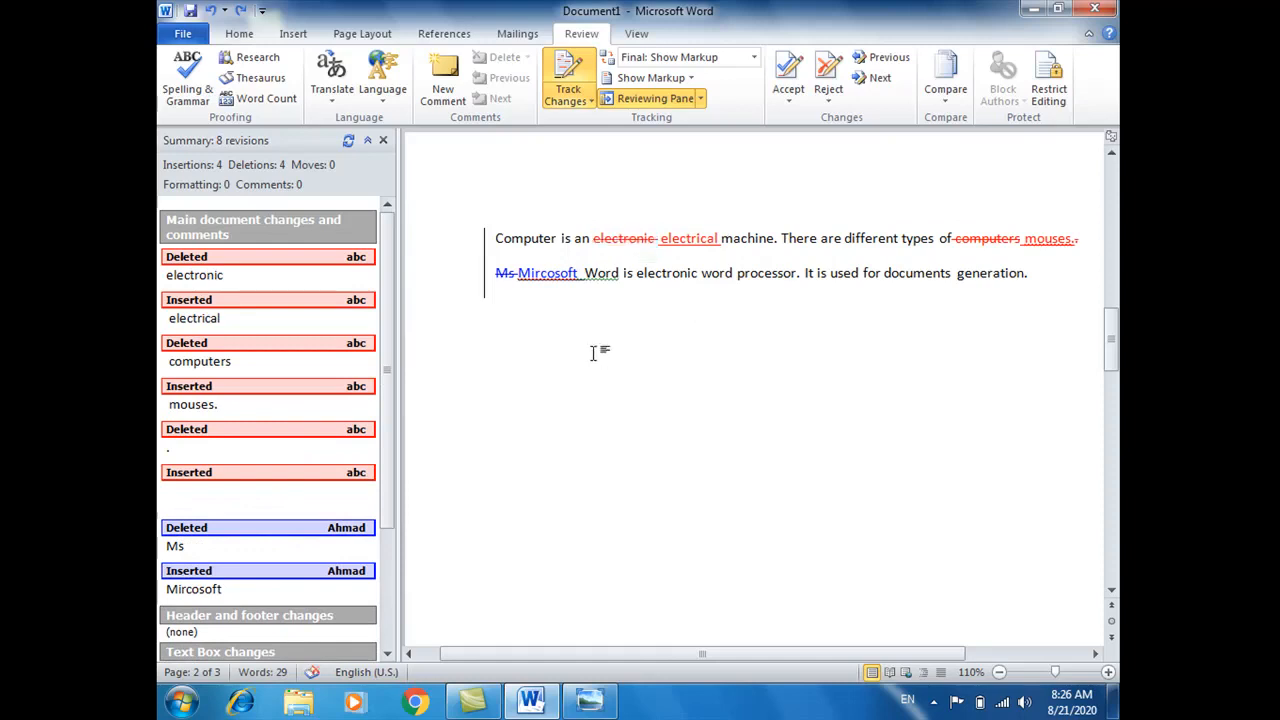
Step: View the document in the Final display for review and compare it with the Original display
left_click(753, 58)
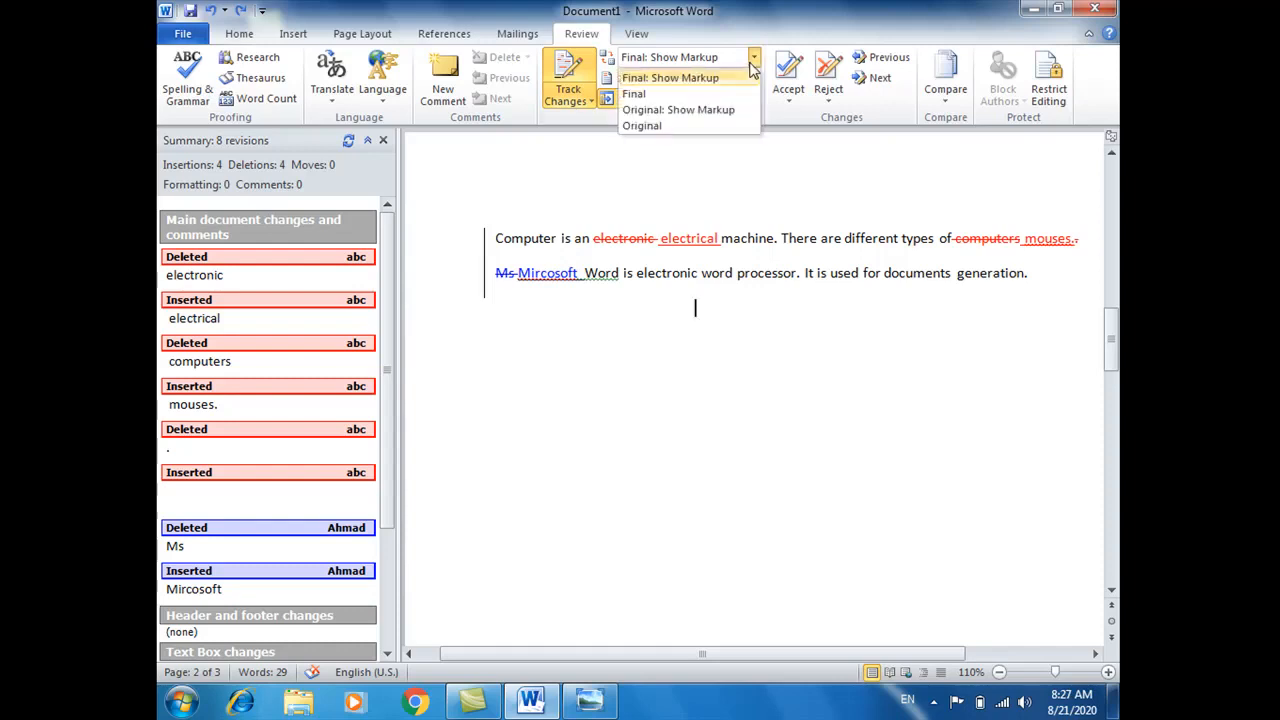
left_click(697, 99)
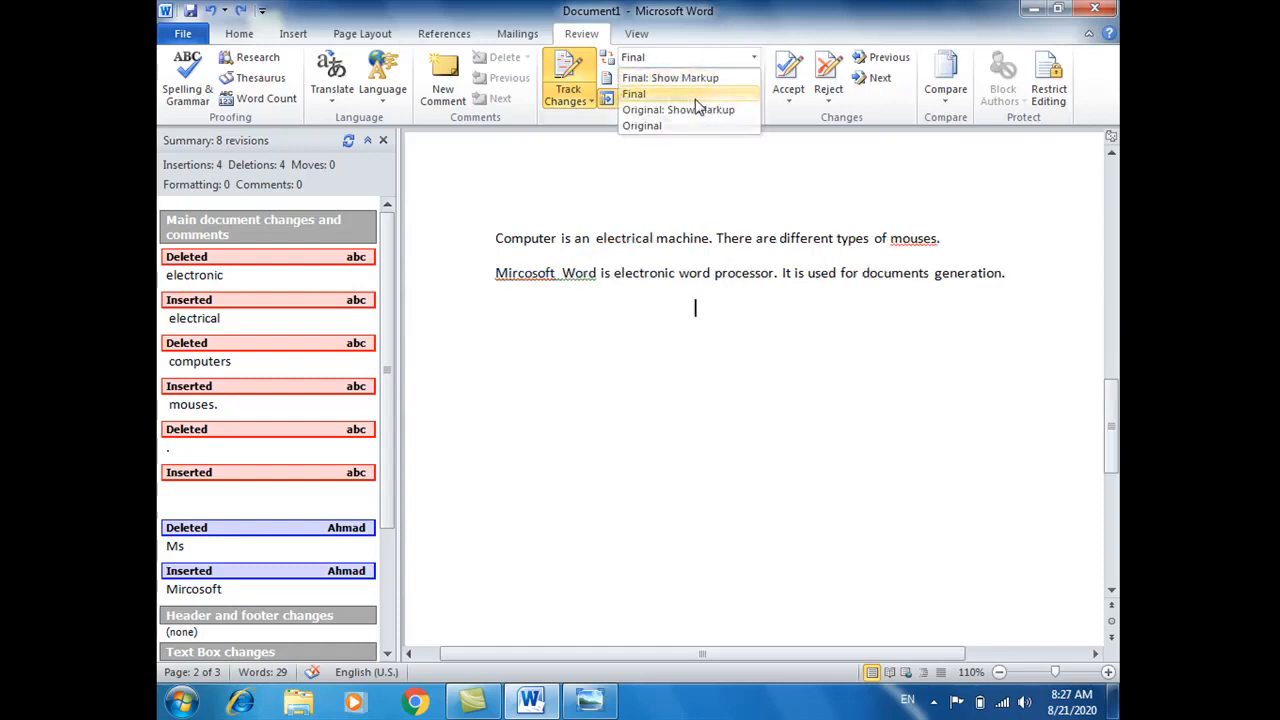
left_click(611, 245)
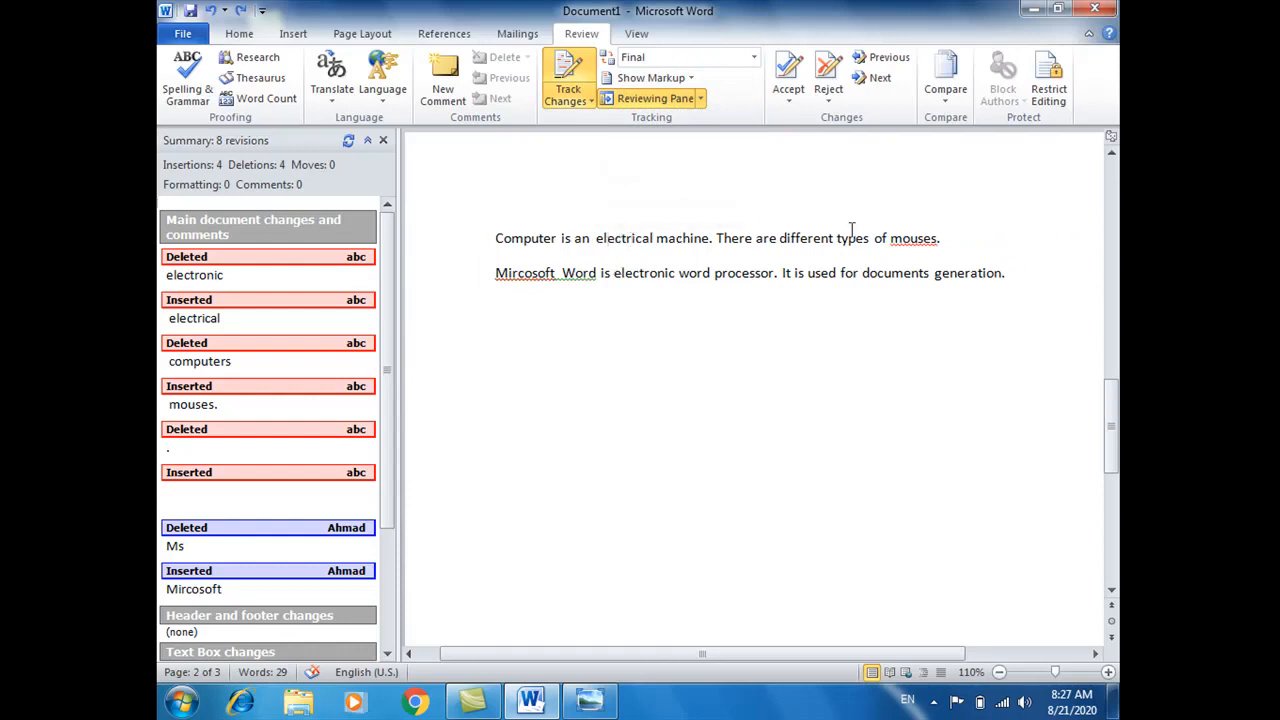
left_click(754, 57)
left_click(665, 137)
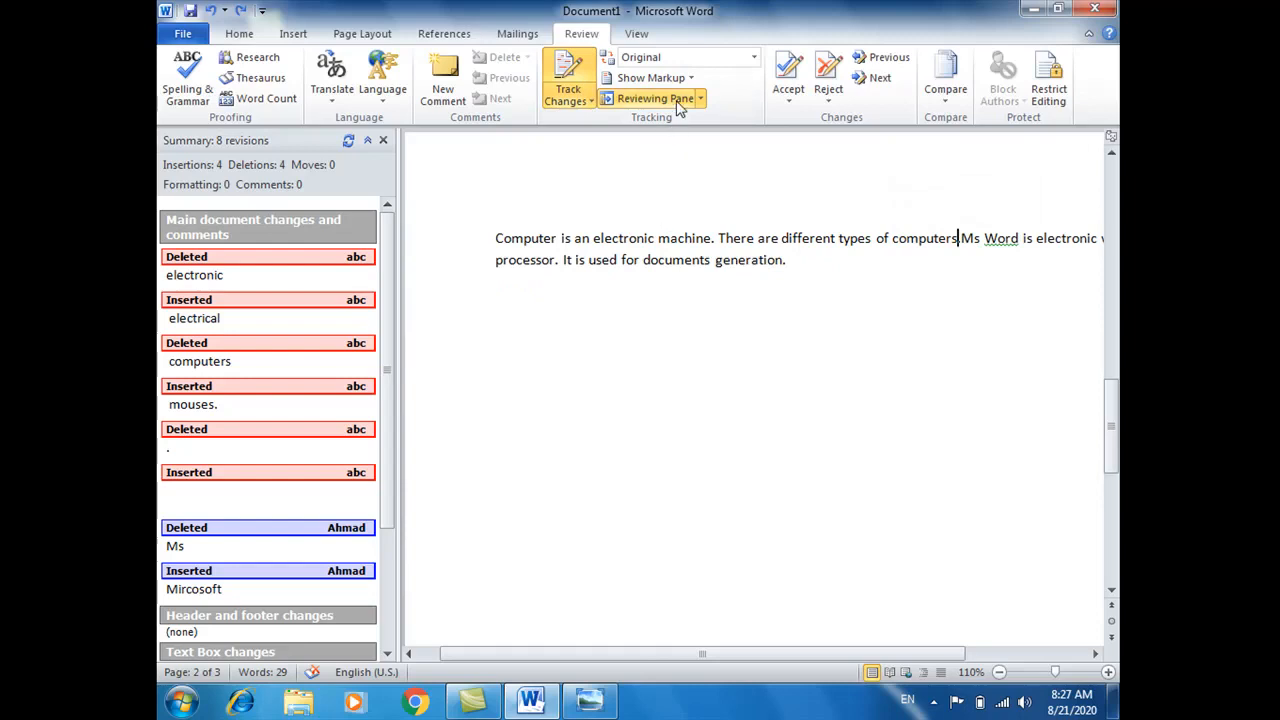
left_click(604, 238)
Step: Compare the Final: Show Markup and Original: Show Markup views, return to Final: Show Markup, and close the Reviewing Pane
left_click(754, 57)
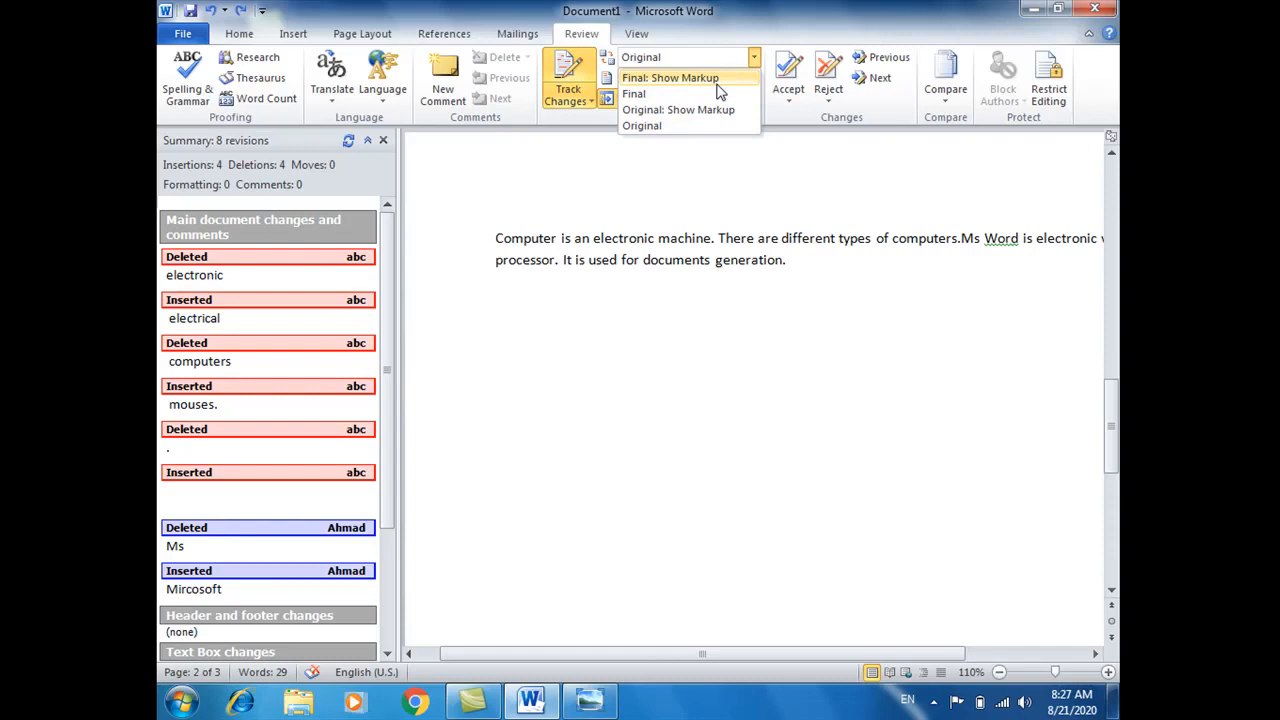
left_click(718, 80)
left_click(753, 60)
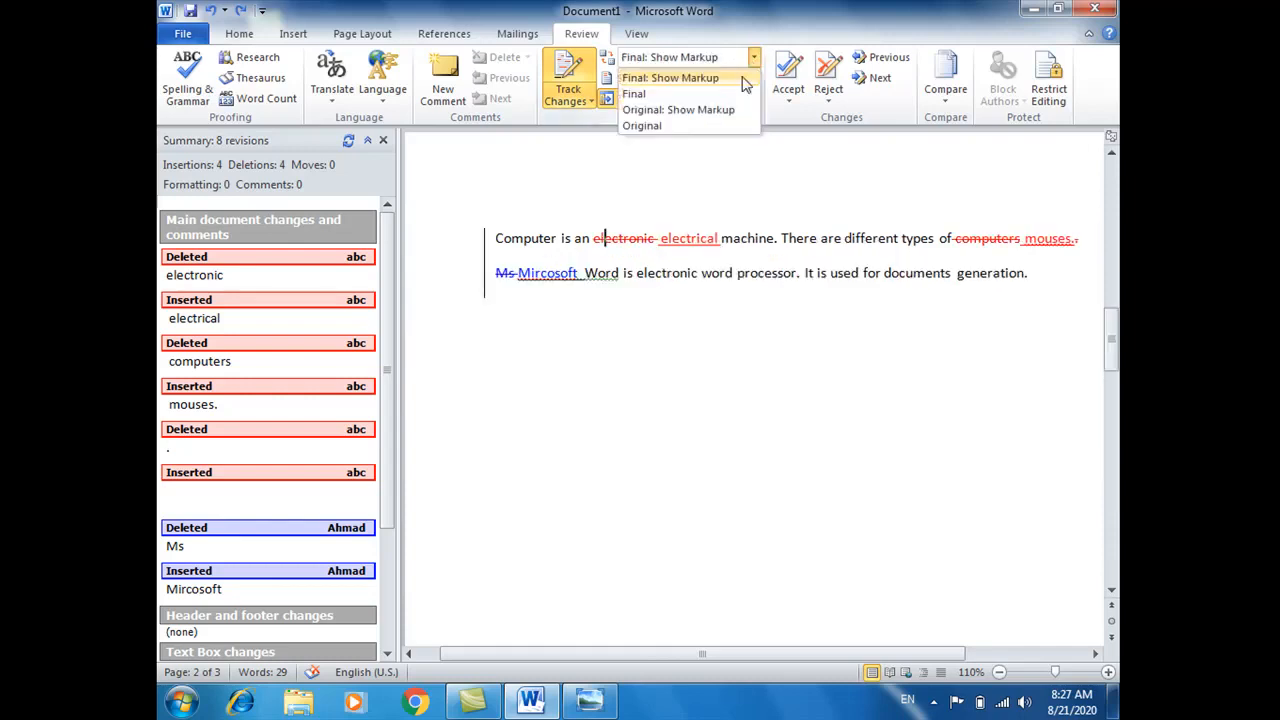
left_click(714, 111)
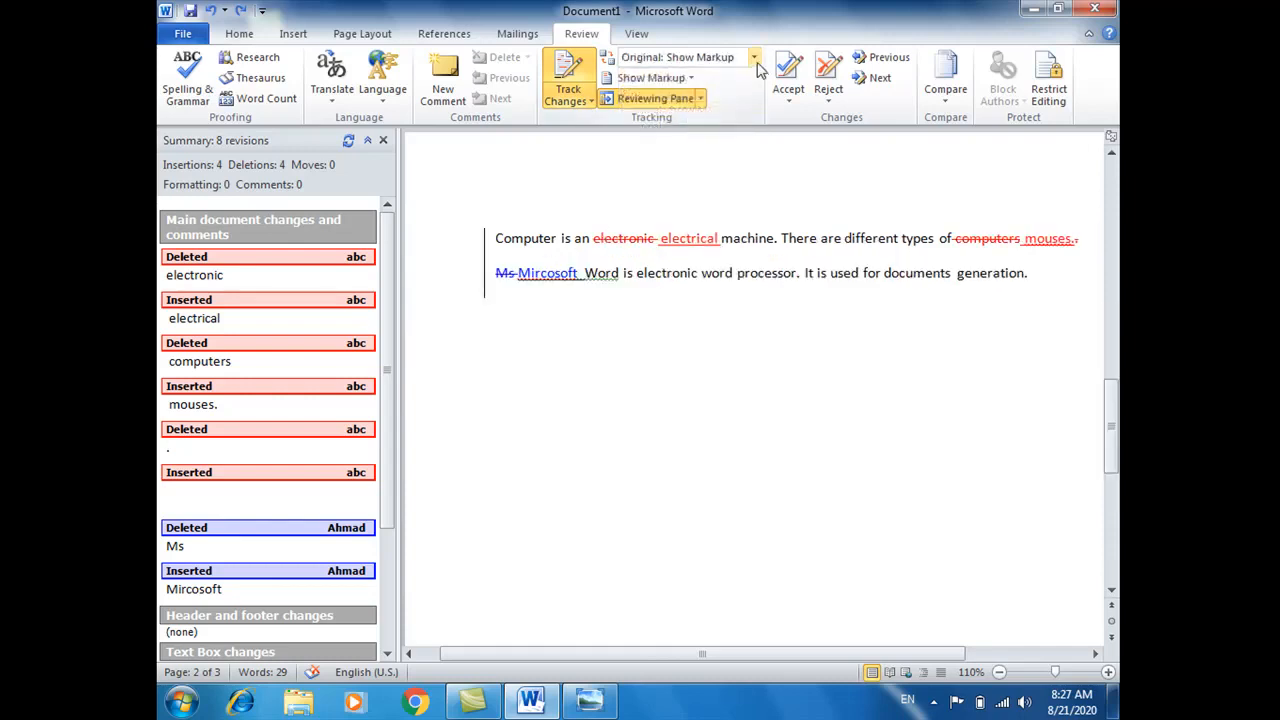
left_click(755, 60)
left_click(739, 80)
left_click(383, 140)
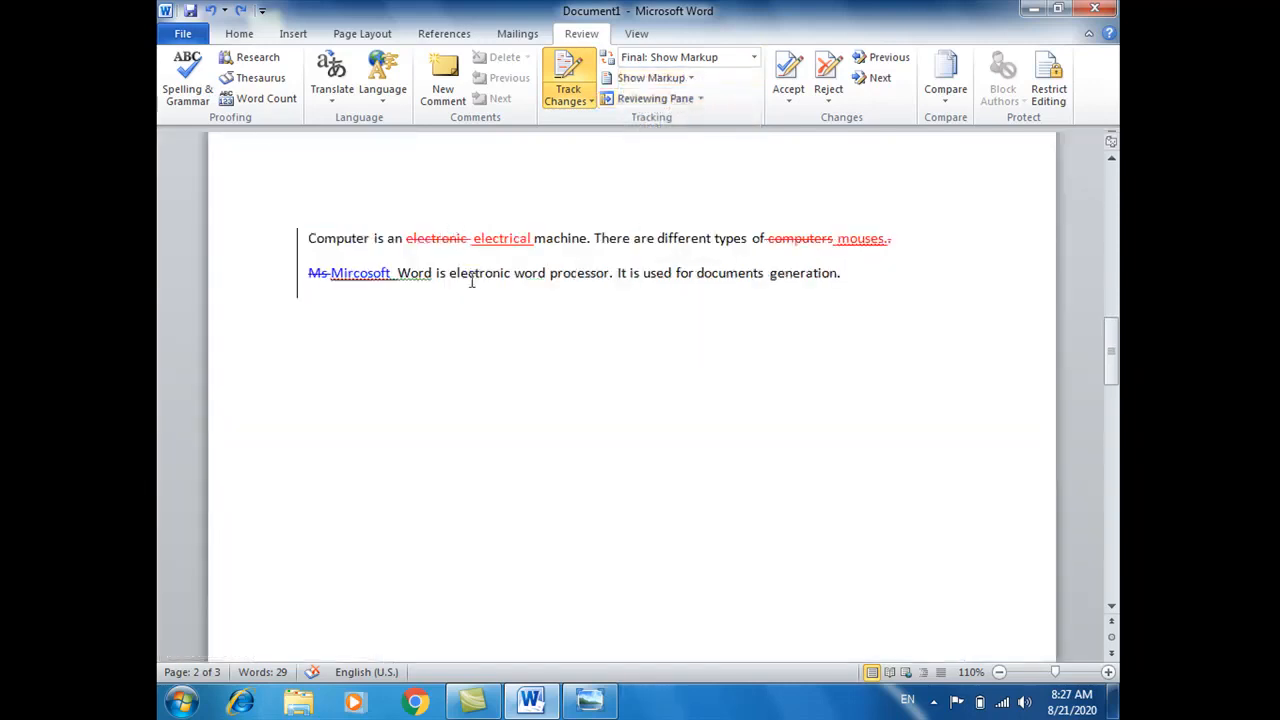
Step: Enlarge the words "electronic word processor" in the second paragraph to 14 pt as a tracked formatting change
left_click_drag(472, 283, 597, 283)
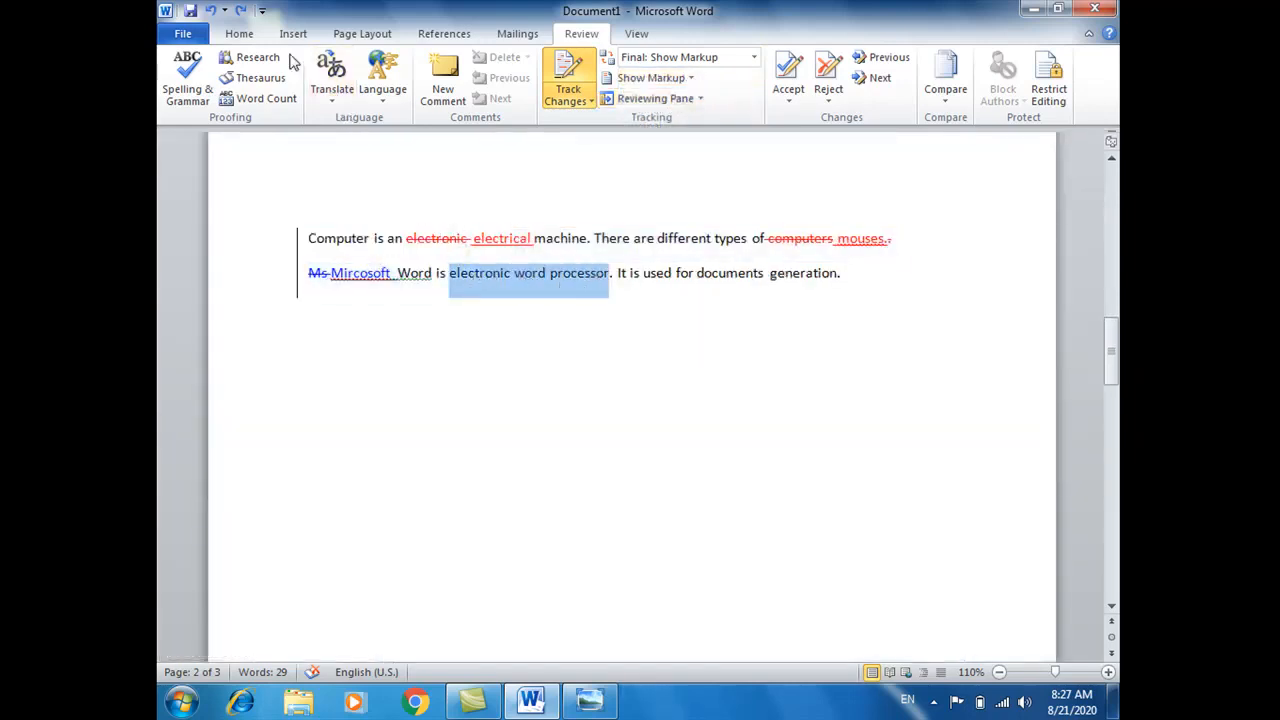
left_click(250, 38)
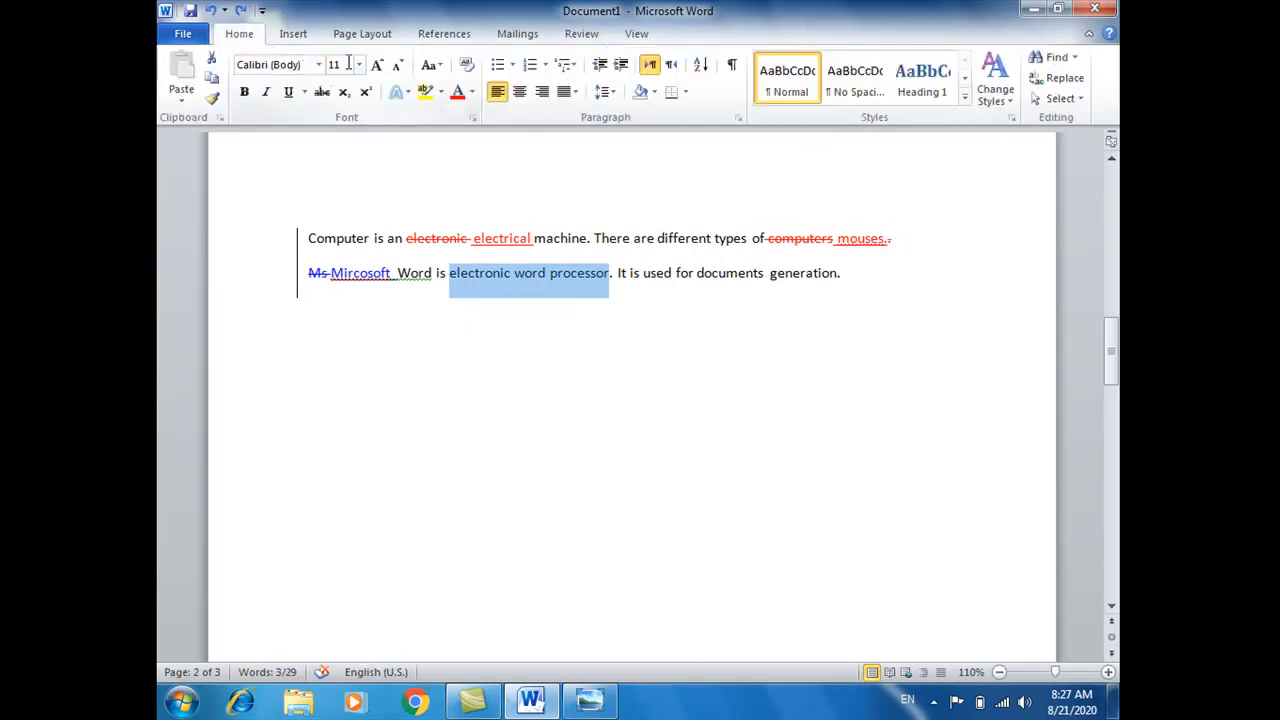
left_click(366, 91)
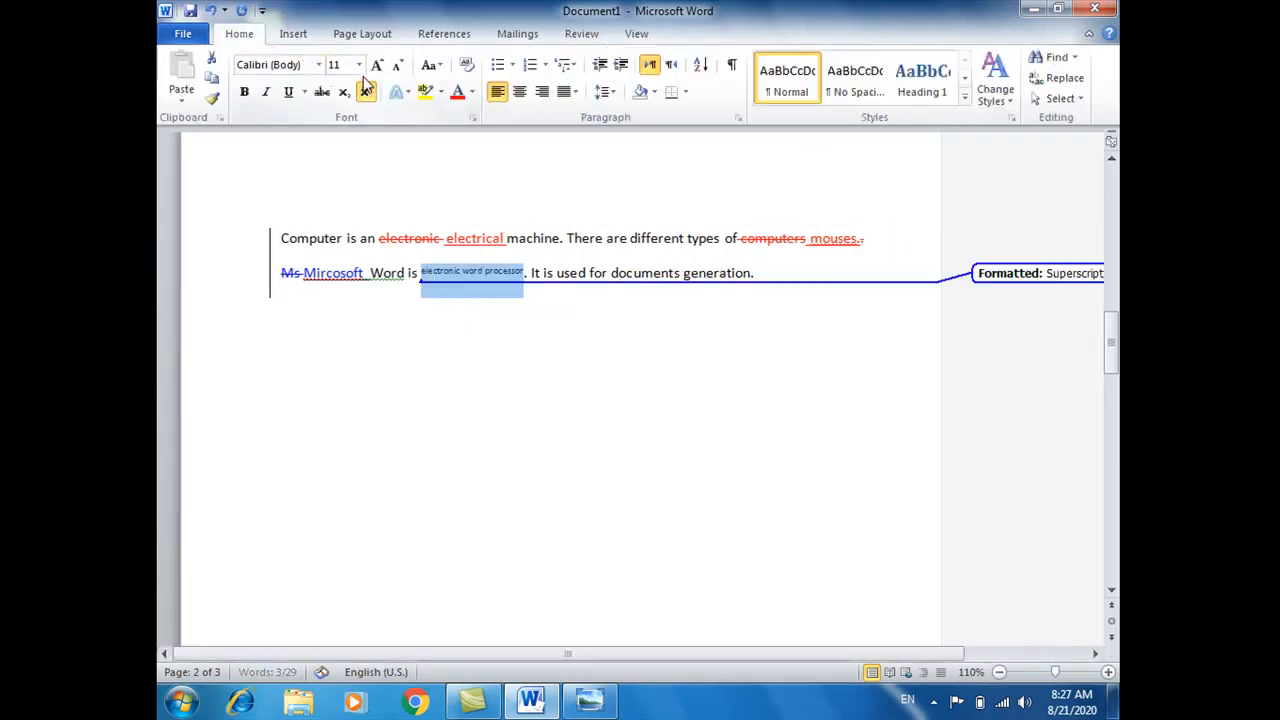
key("ctrl+z")
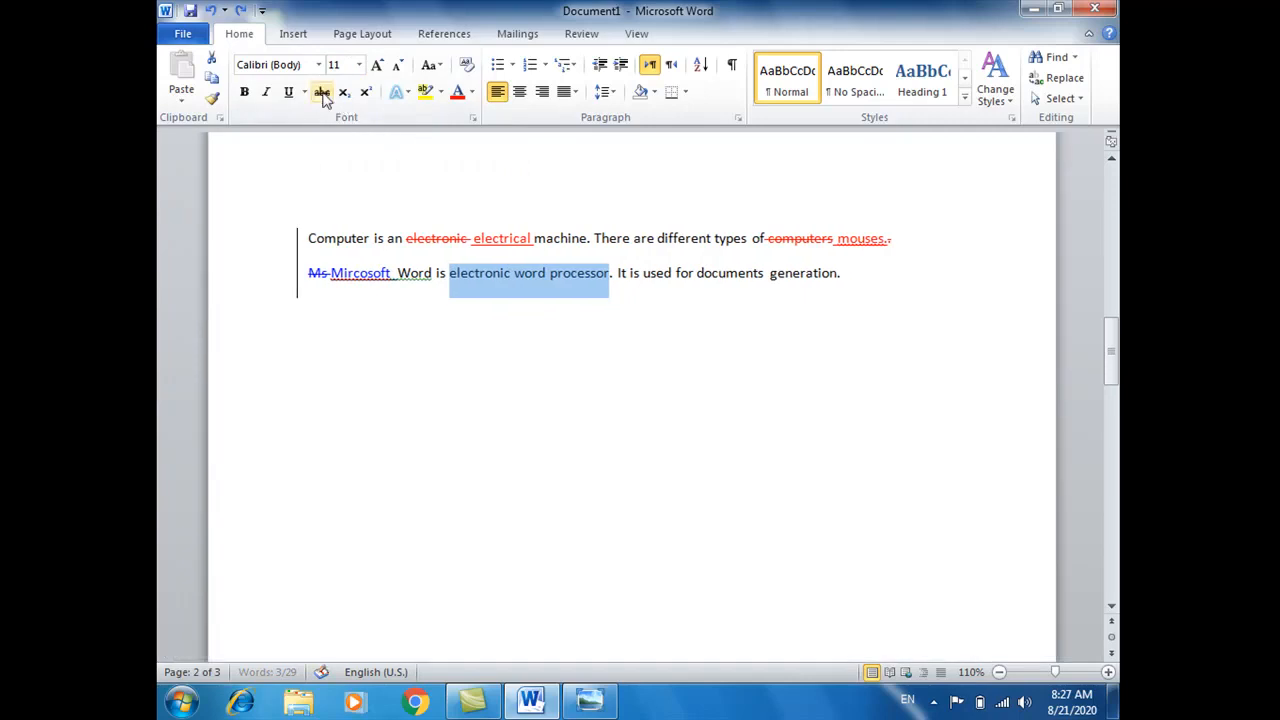
left_click(377, 65)
left_click(377, 65)
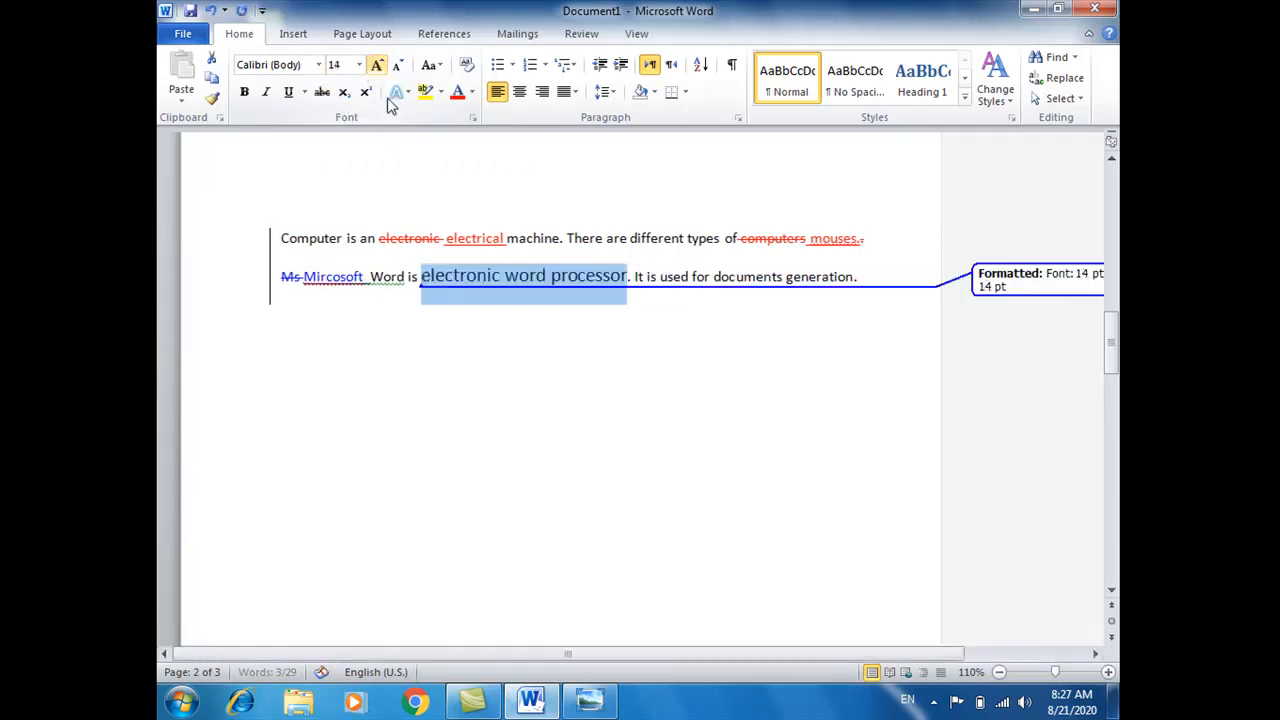
left_click(551, 329)
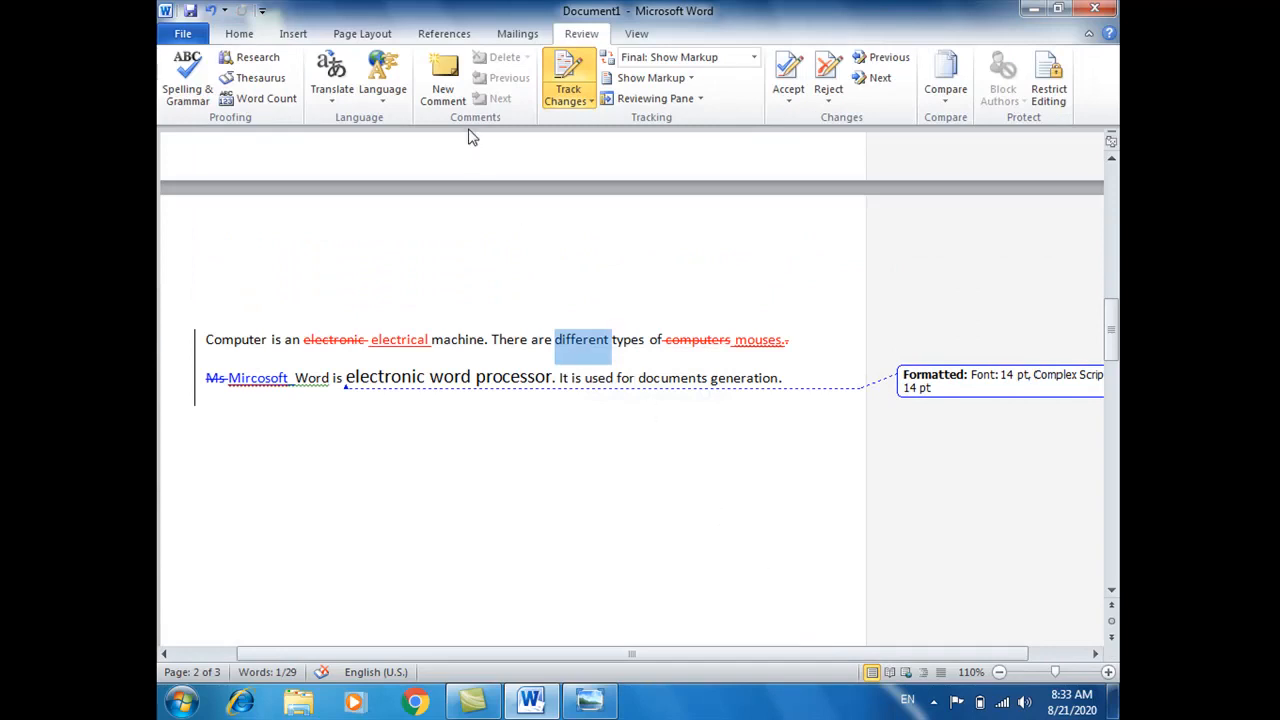
Step: Add a comment reading "dfasdfds" to the word "different" in the second sentence
left_click(443, 82)
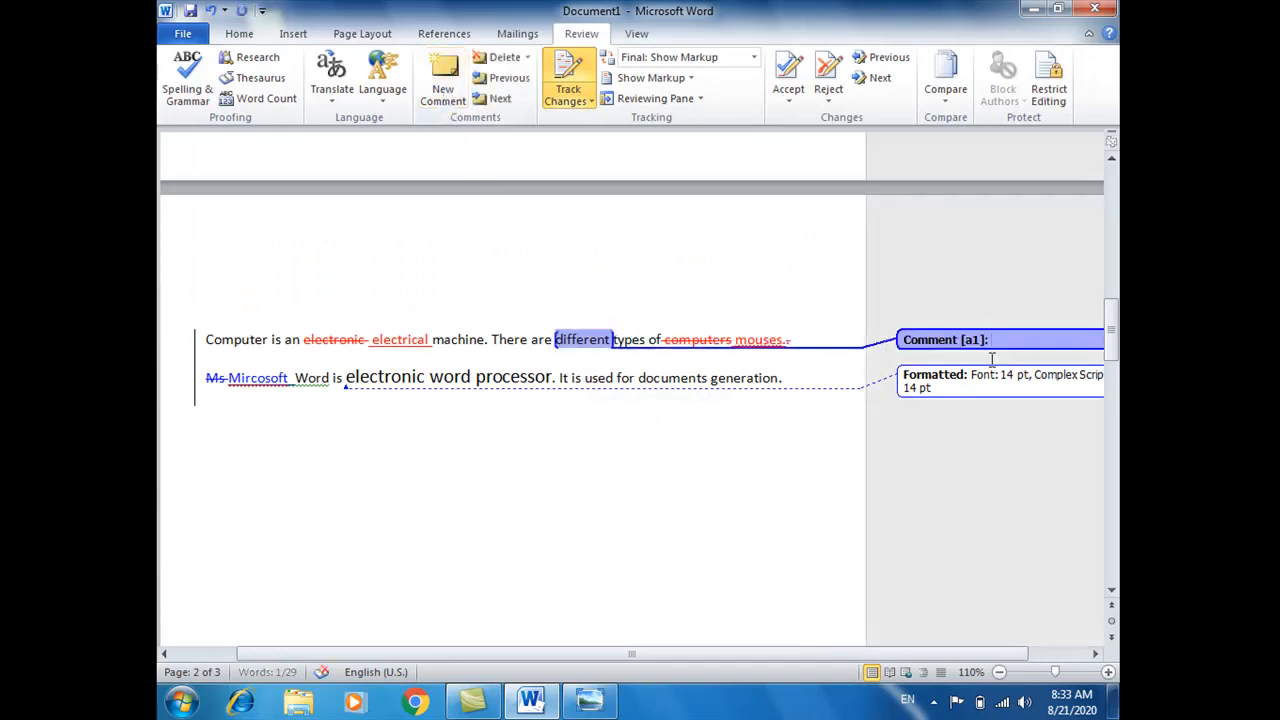
type("dfasdfds")
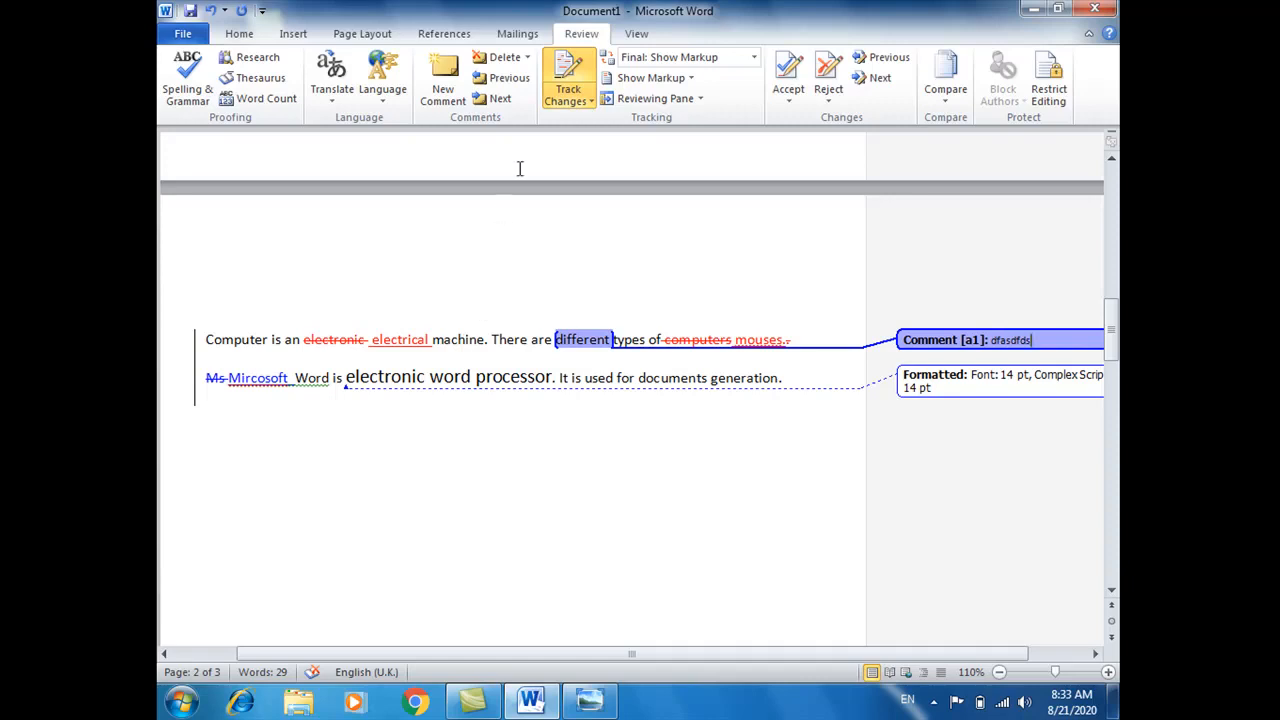
Step: Hide comments from the displayed markup, and switch insertions and deletions off and back on
left_click(687, 80)
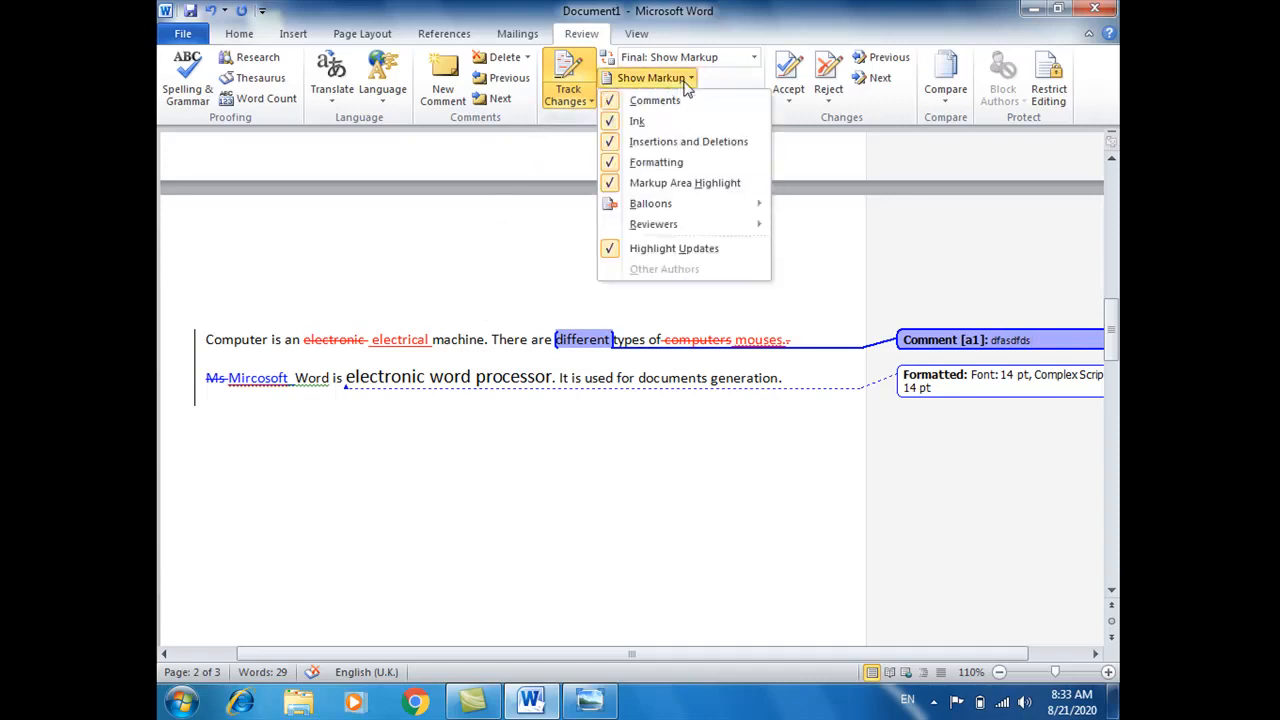
left_click(686, 102)
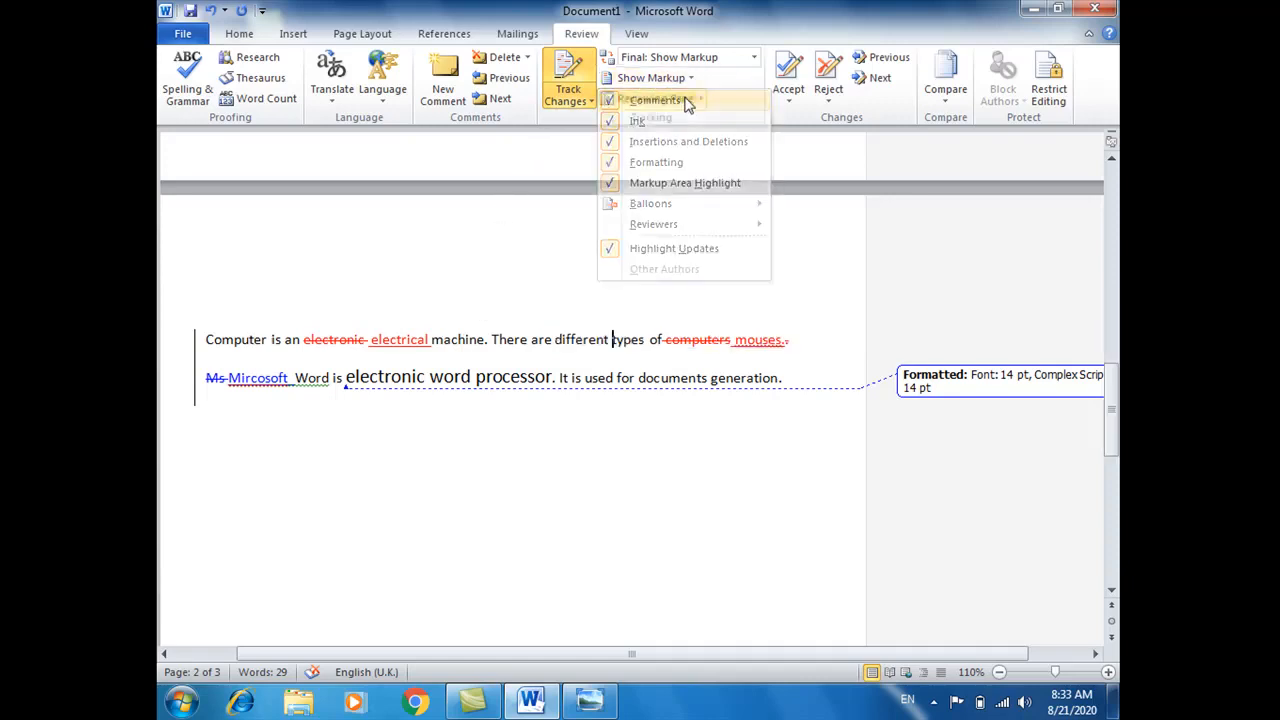
left_click(687, 80)
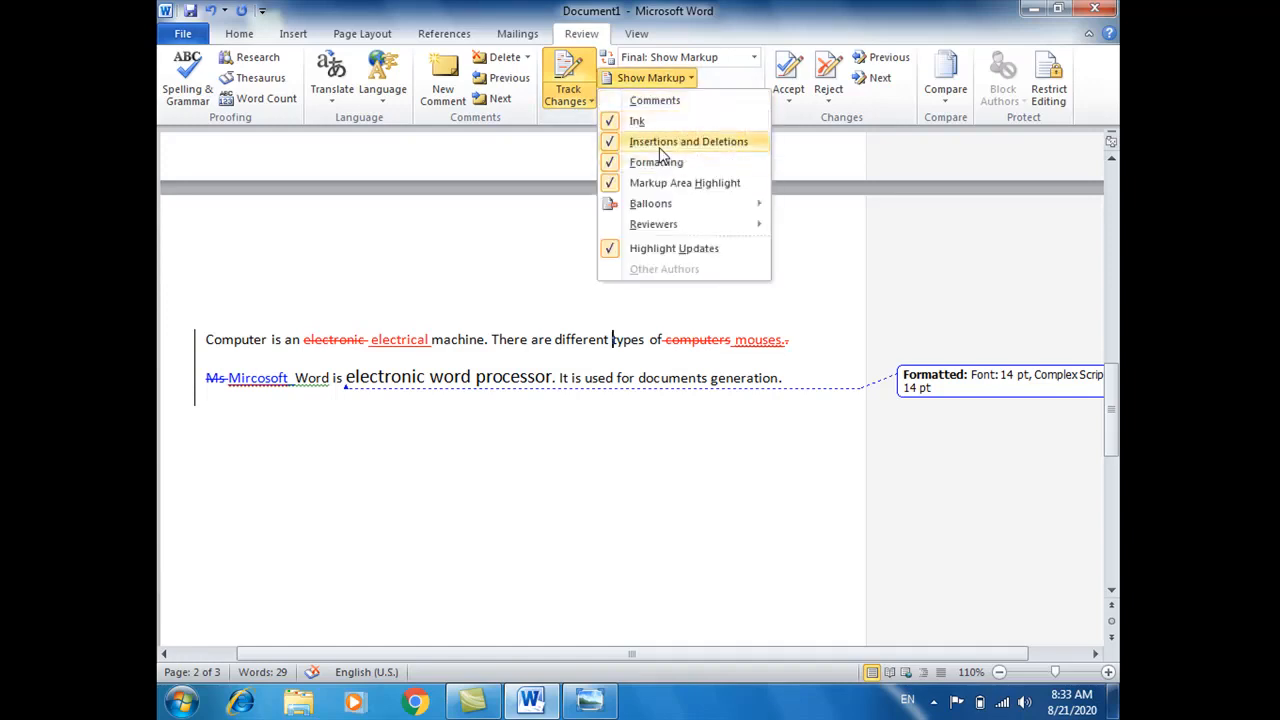
left_click(660, 150)
left_click(687, 80)
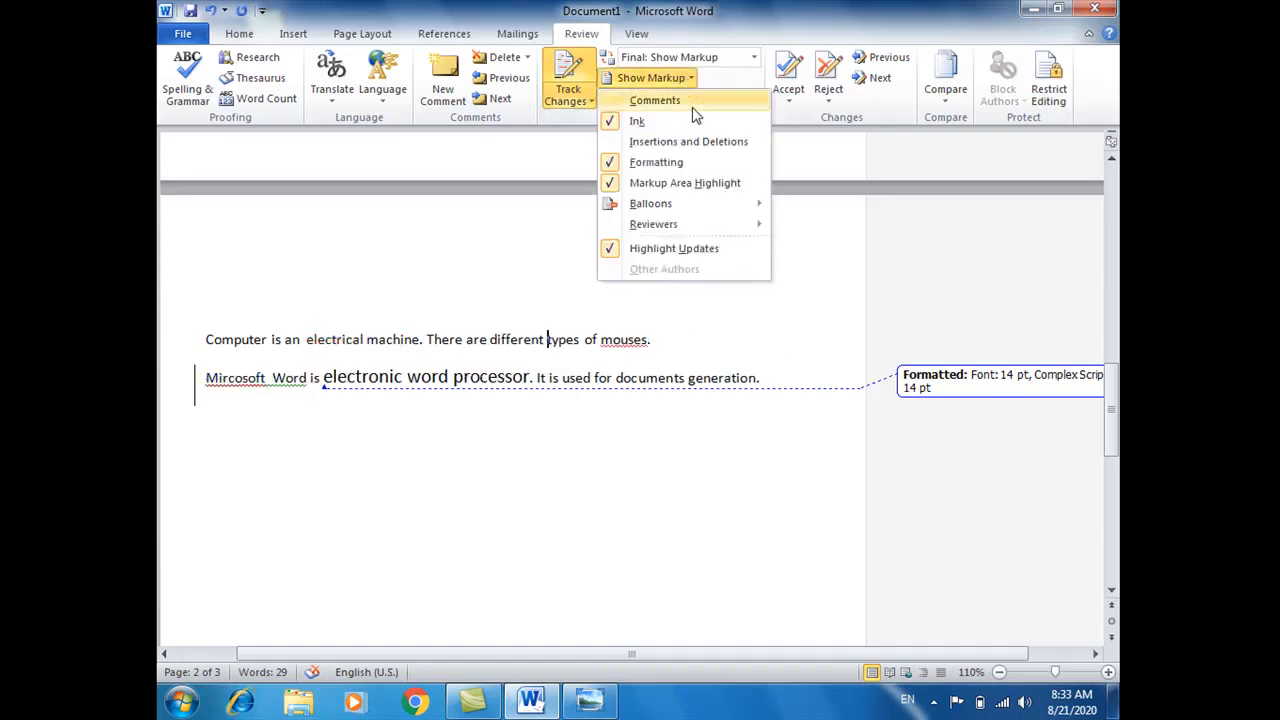
left_click(690, 141)
Step: Hide the tracked formatting changes from the displayed markup and show them again
left_click(690, 80)
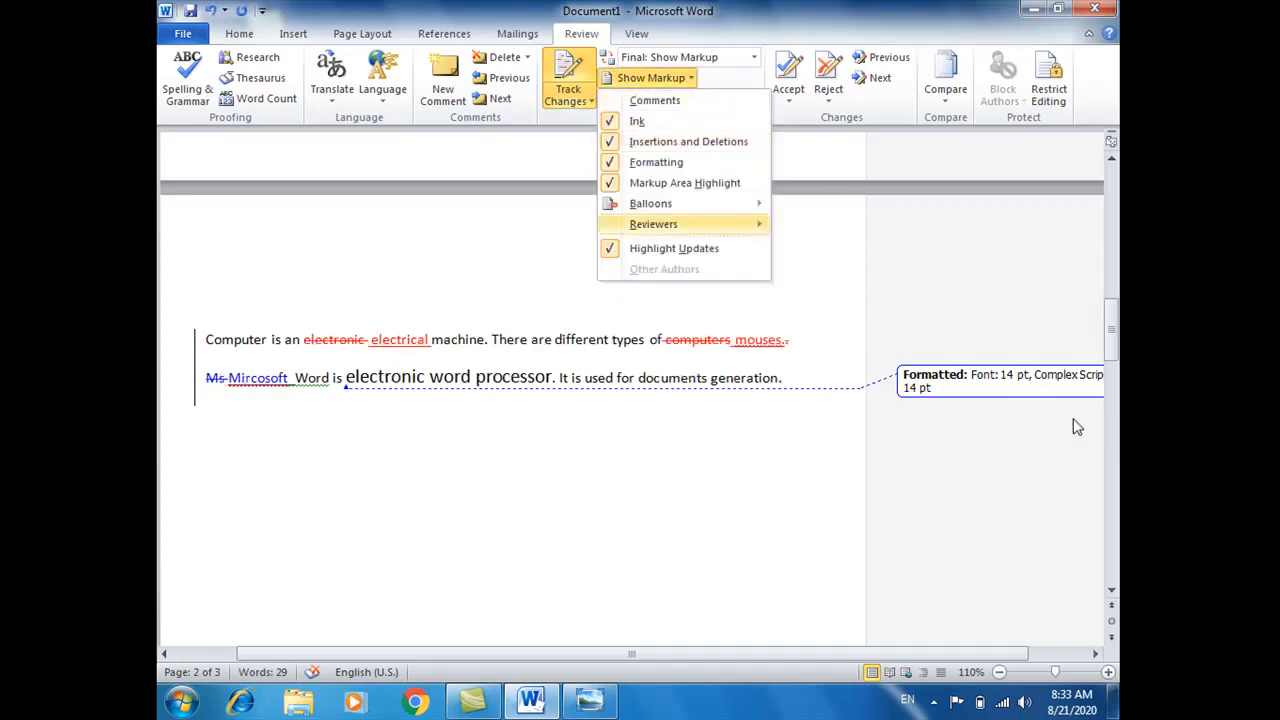
left_click(655, 165)
left_click(651, 78)
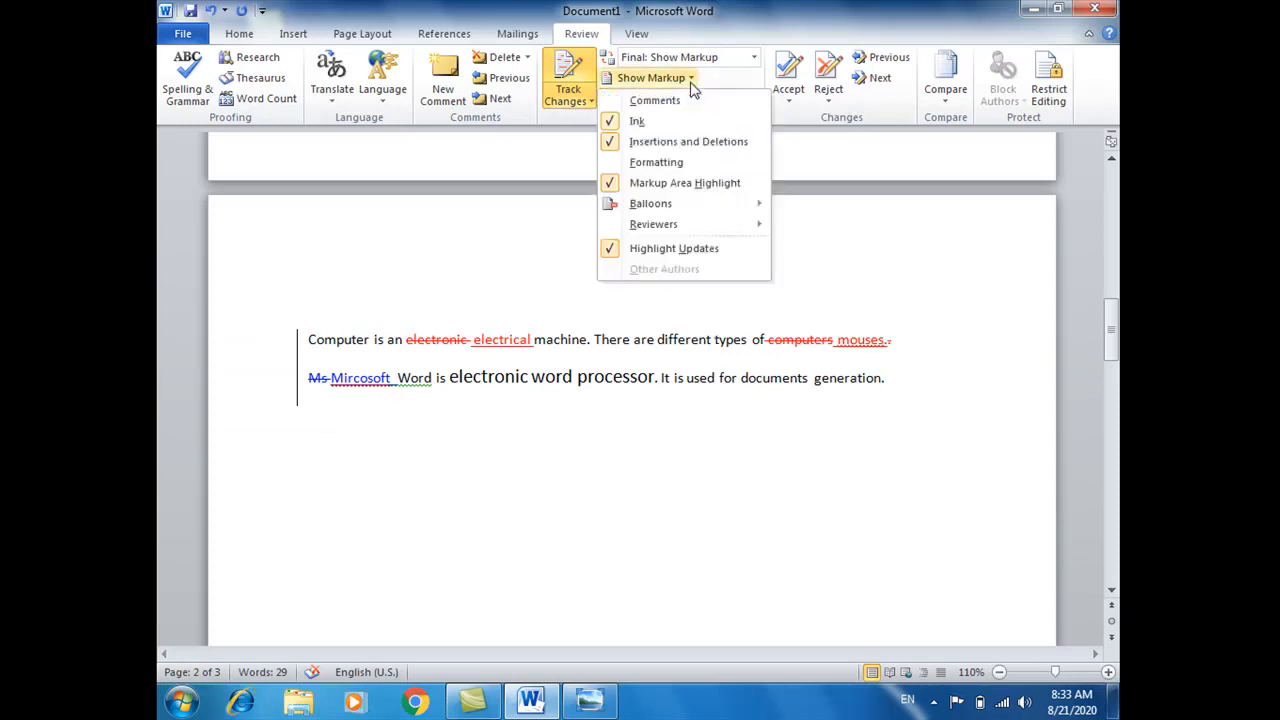
left_click(652, 163)
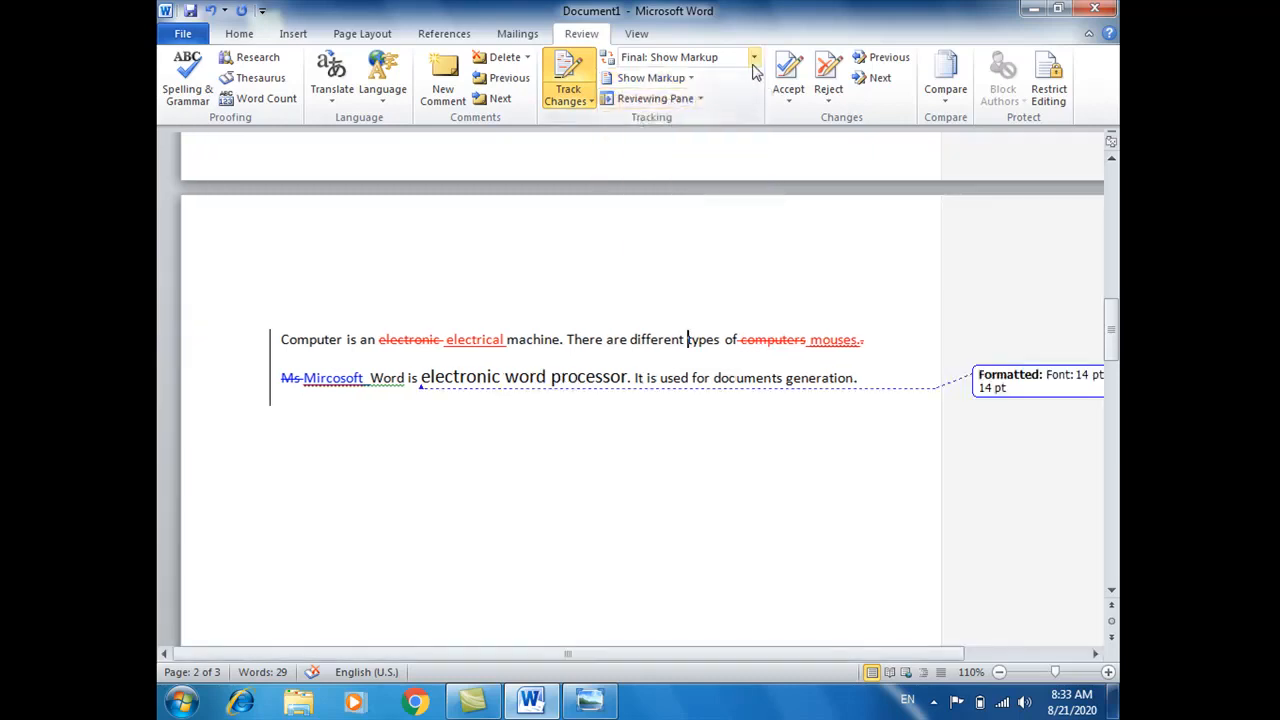
Step: Show comments in the displayed markup again
left_click(753, 64)
left_click(640, 158)
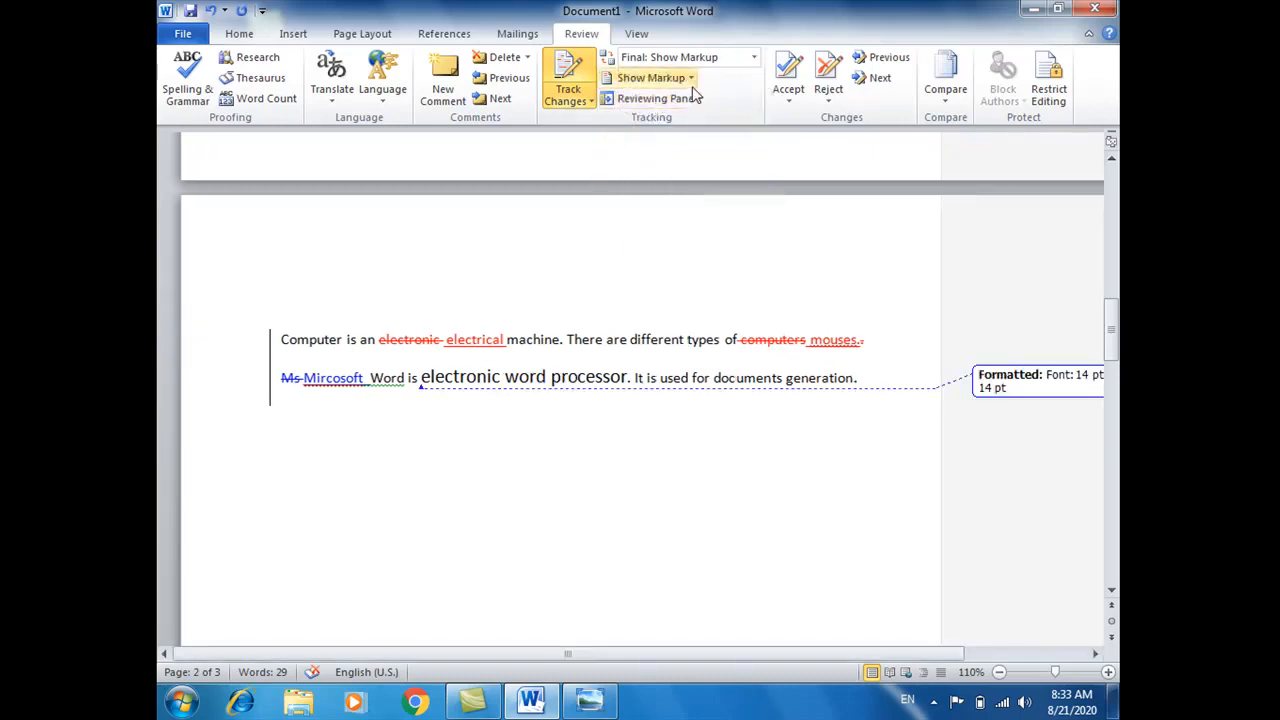
left_click(693, 87)
left_click(686, 105)
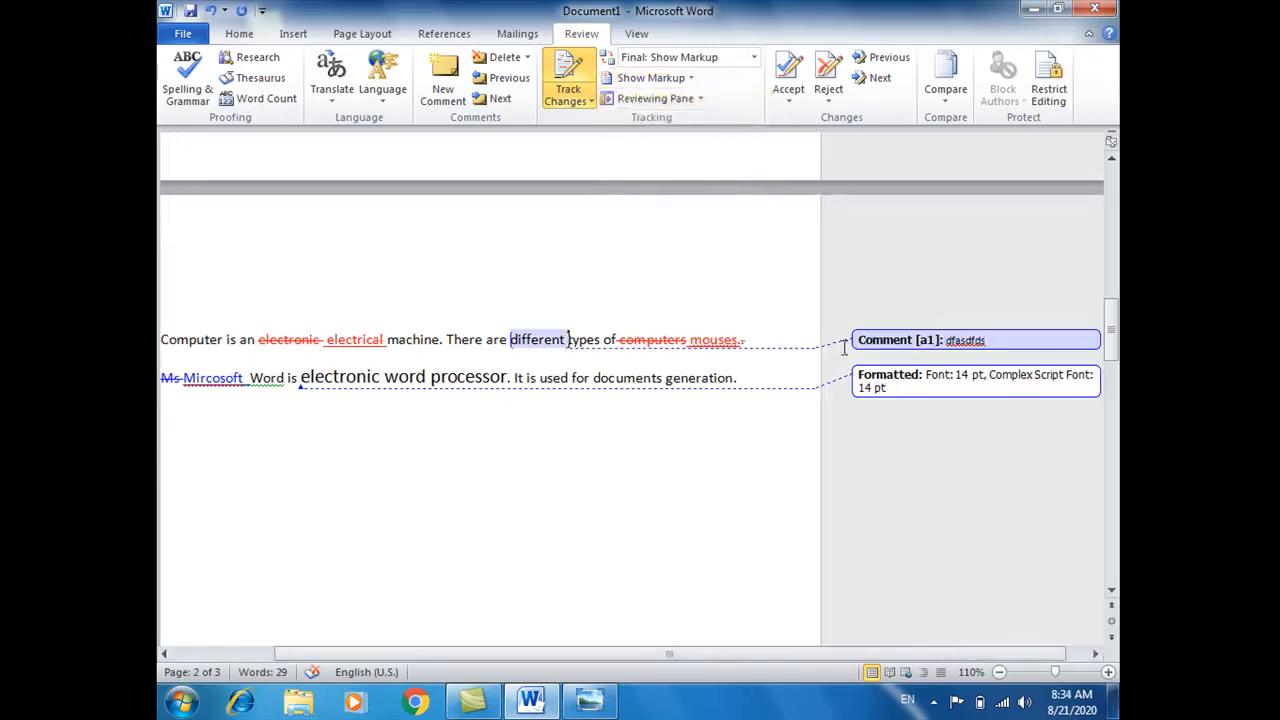
Step: Turn off the markup area highlight behind the comment and formatting balloons
left_click(680, 78)
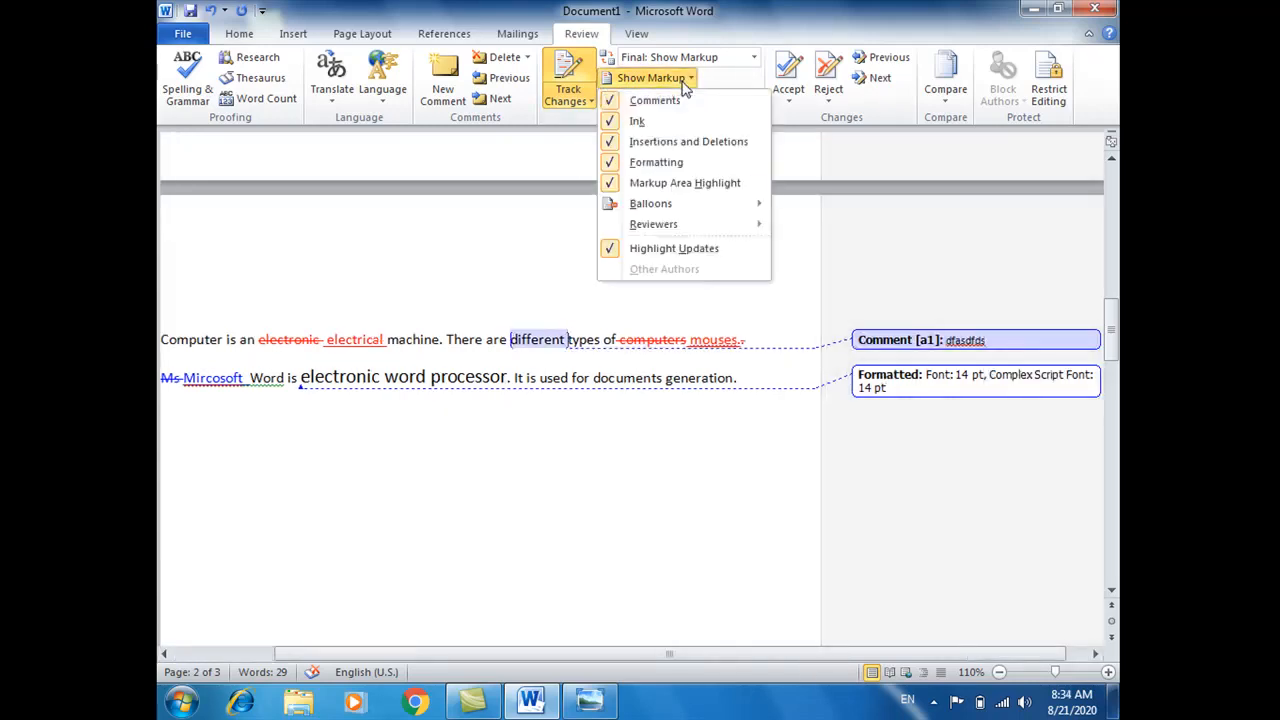
left_click(672, 186)
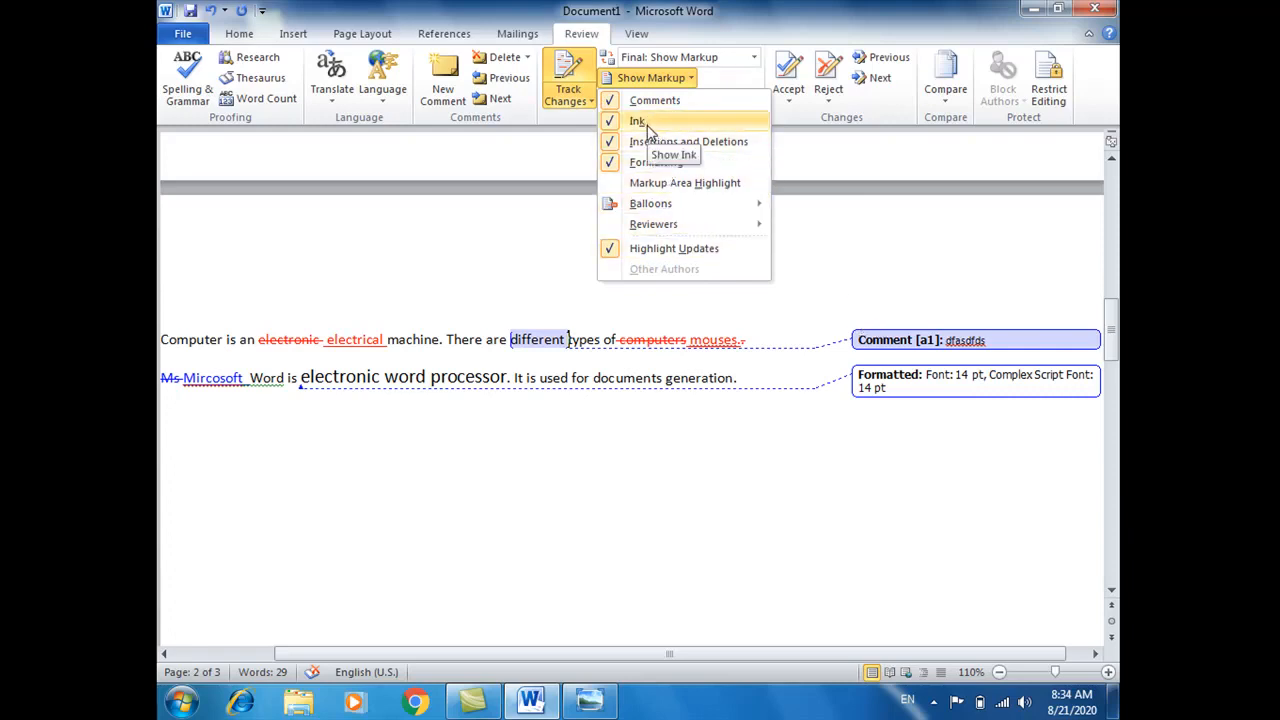
left_click(557, 405)
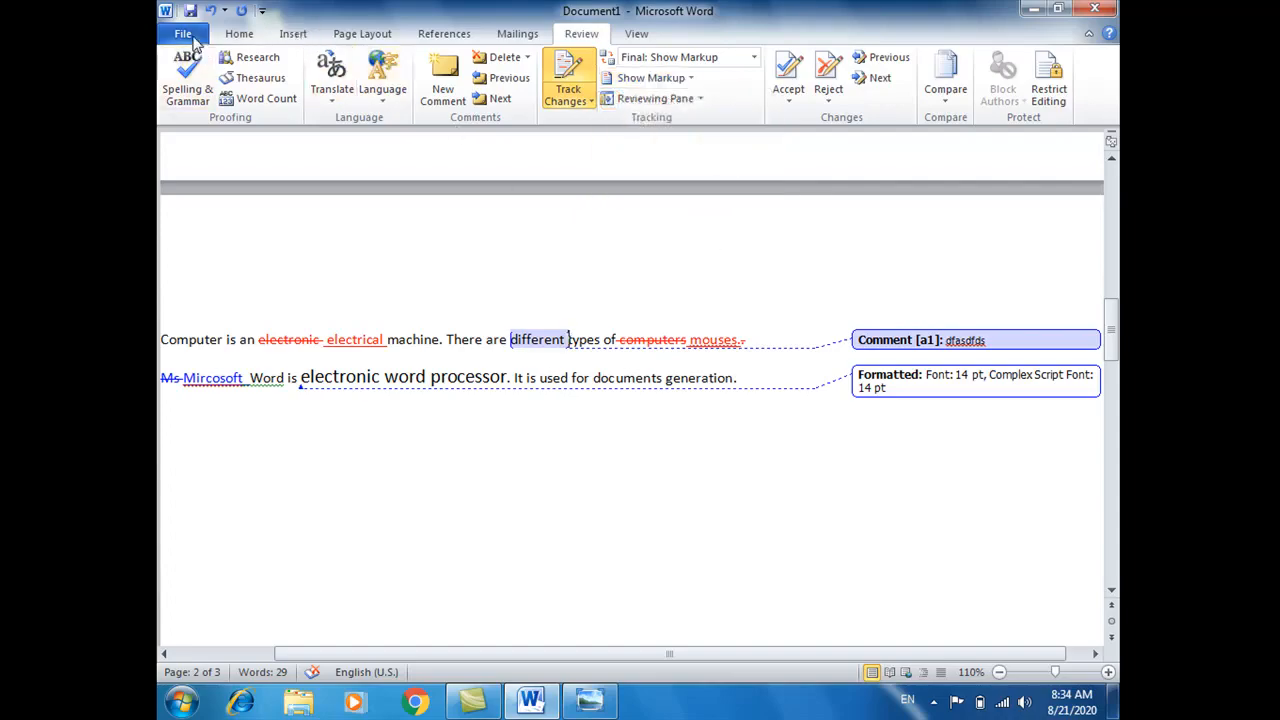
Step: Customize the ribbon by adding the Pens tab of Ink Tools, chosen from All Tabs, after the Review tab
left_click(190, 37)
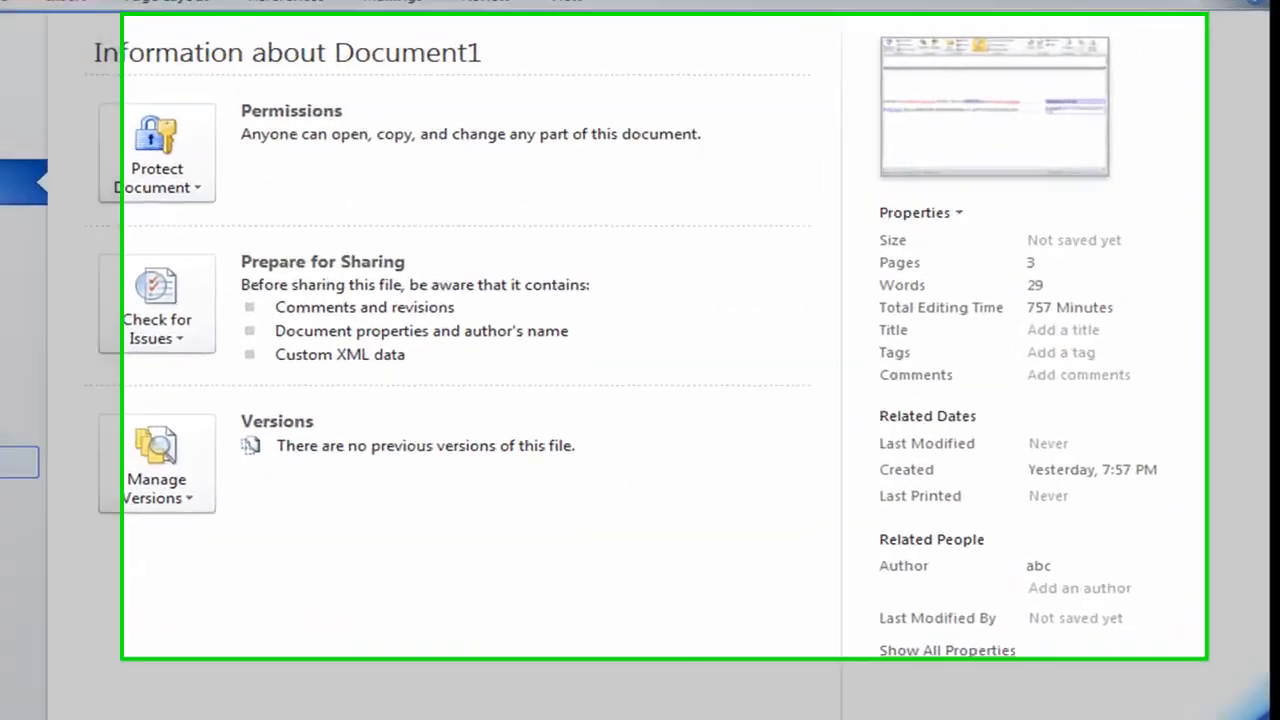
left_click(205, 380)
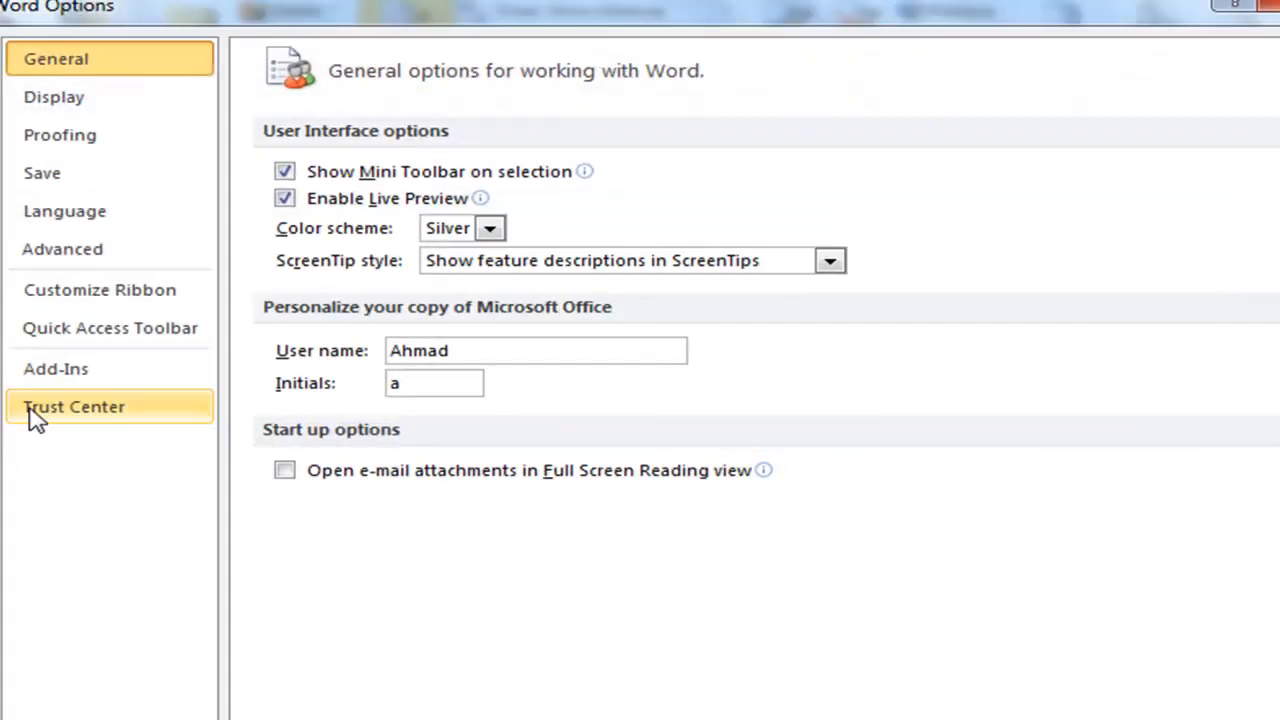
left_click(26, 298)
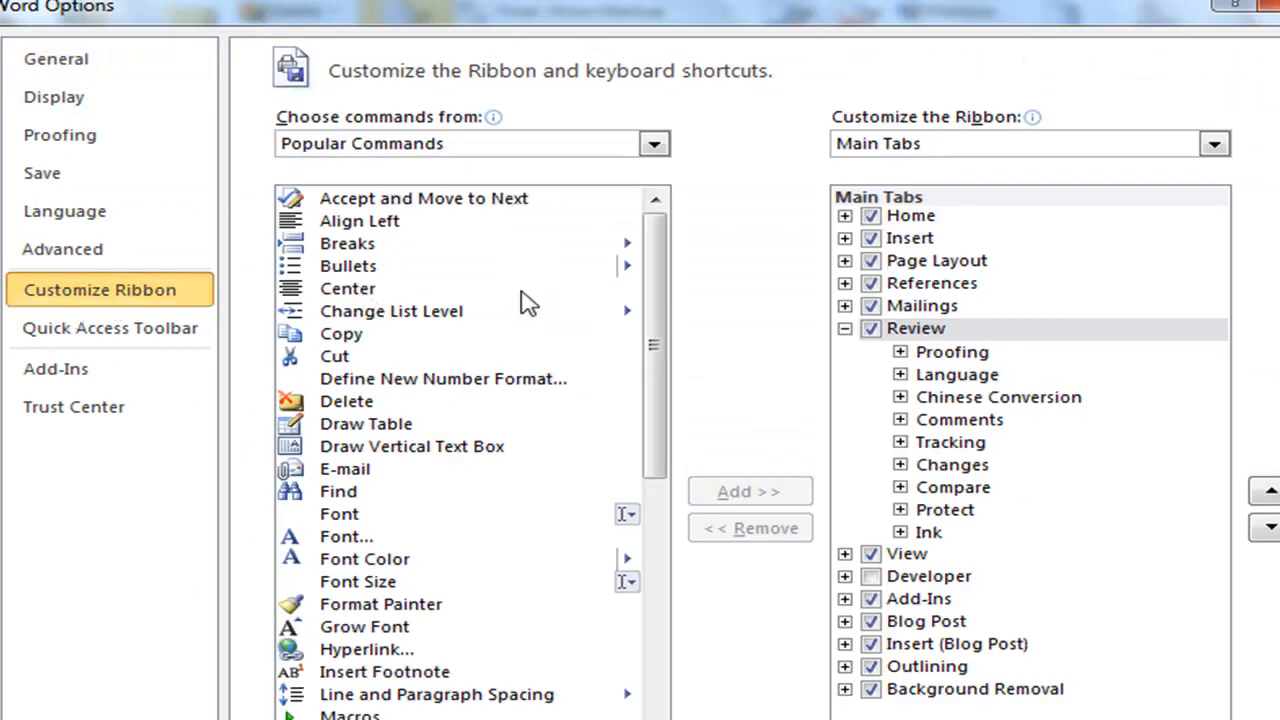
left_click(654, 145)
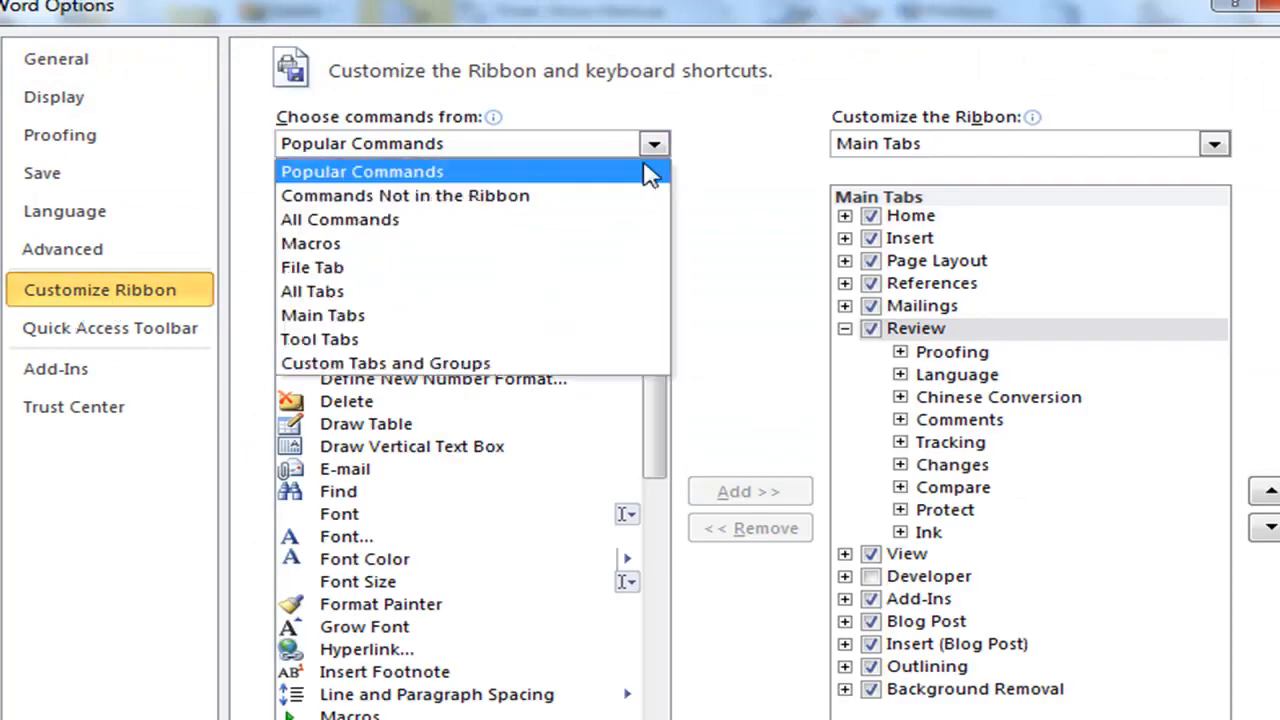
left_click(370, 291)
left_click_drag(666, 329, 655, 550)
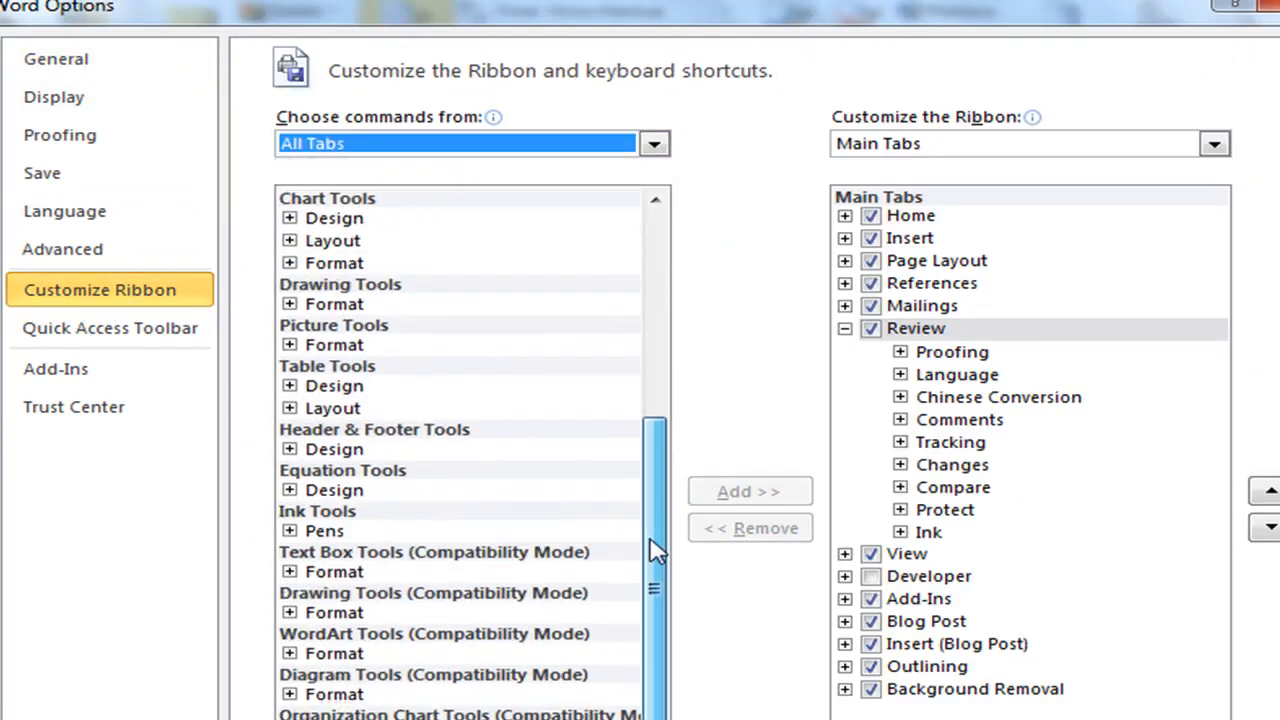
left_click(330, 535)
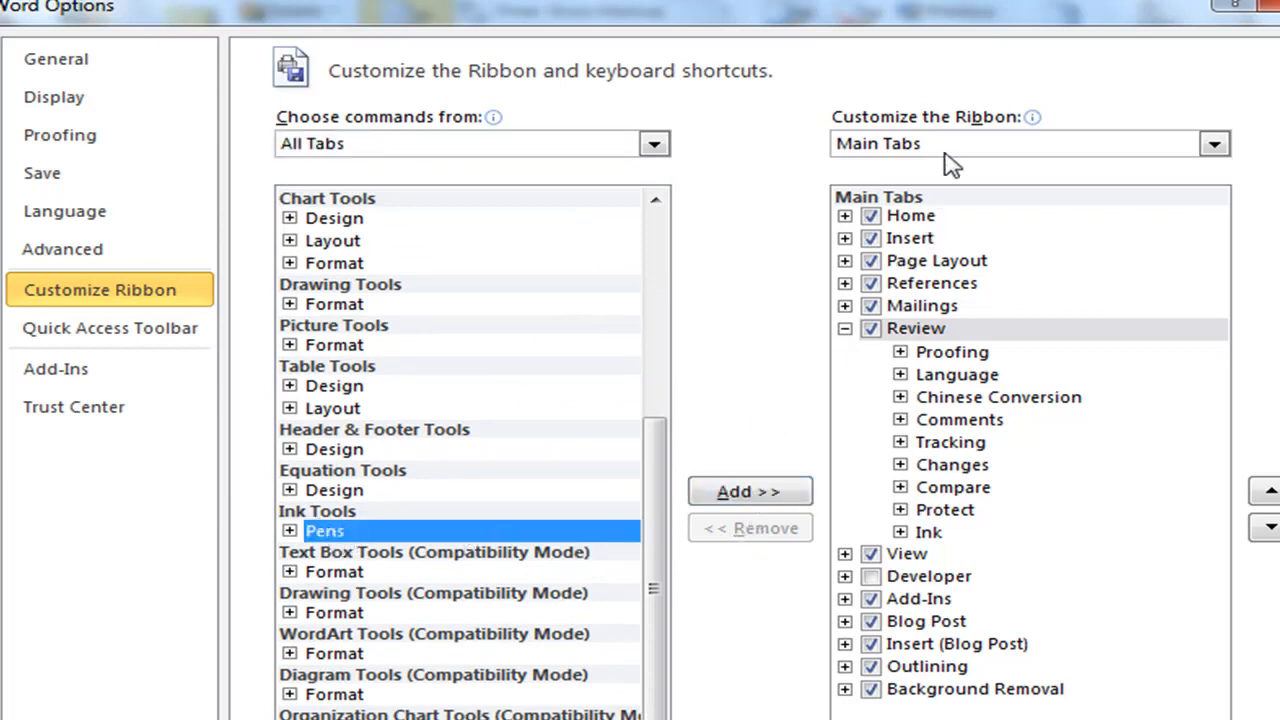
left_click(732, 496)
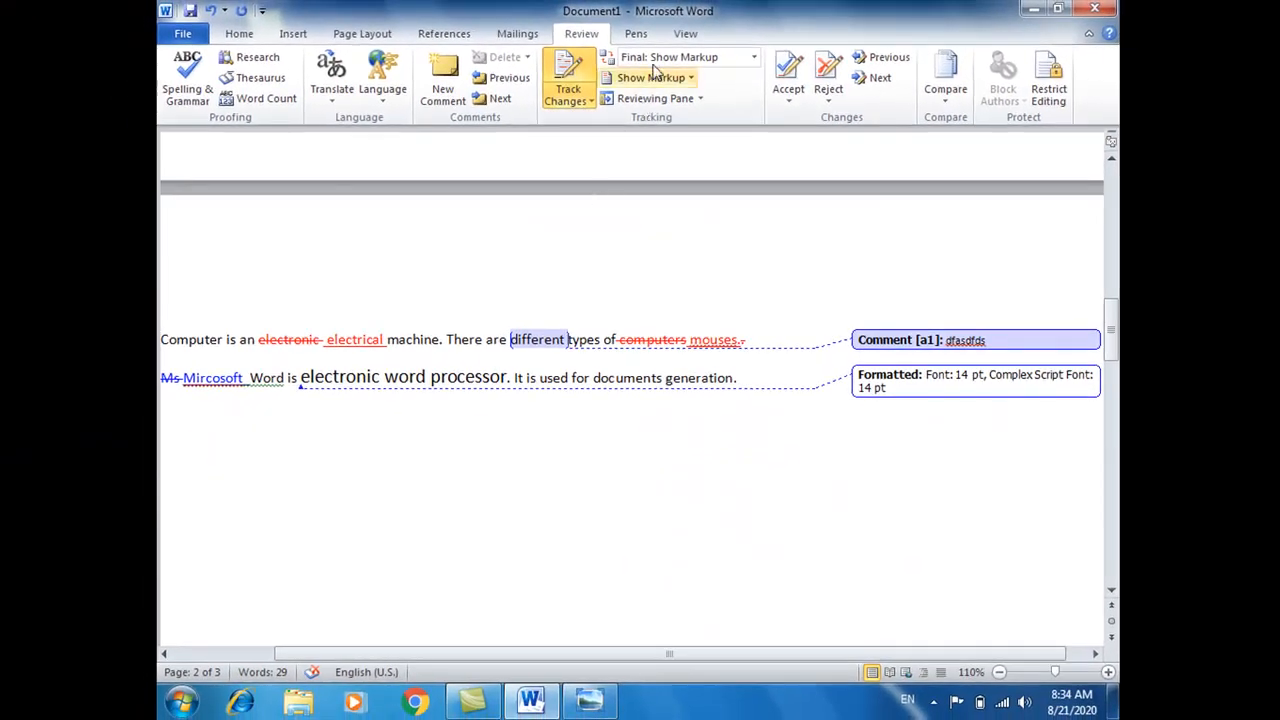
Step: Circle the word "machine" with the thin red pen and draw a curved arrow from it to just past "mouses"
left_click(643, 37)
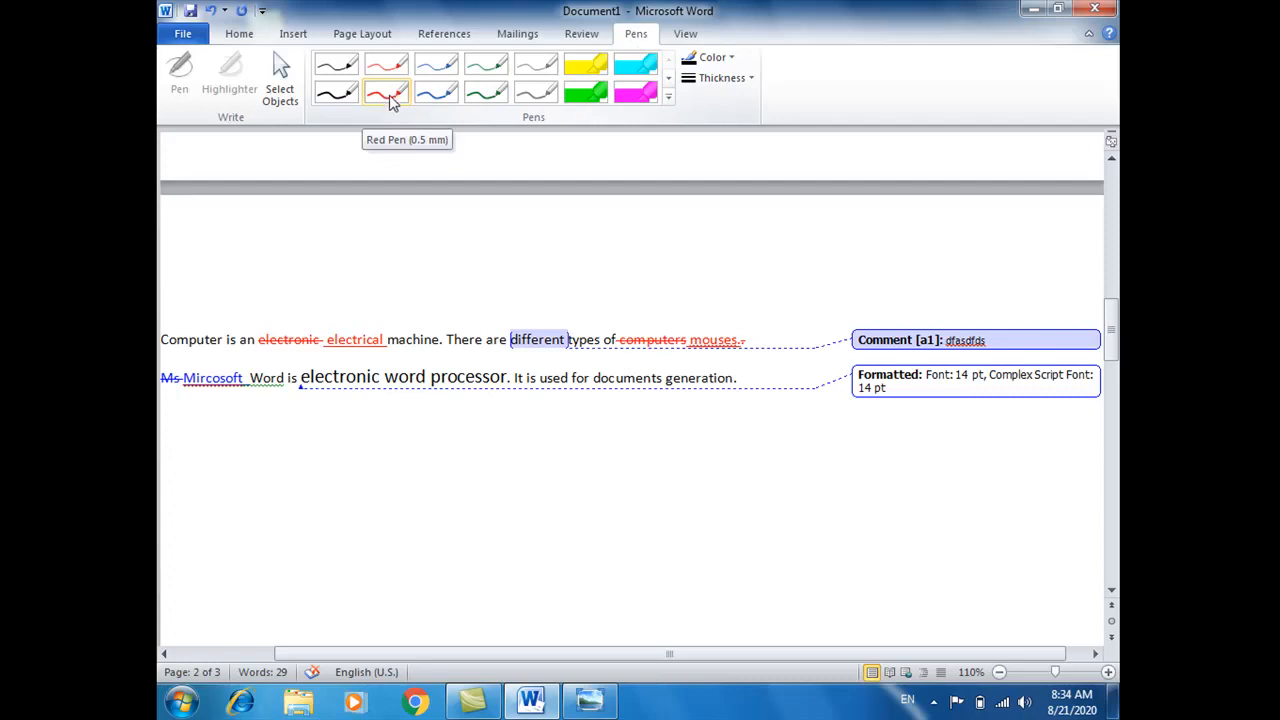
left_click(391, 103)
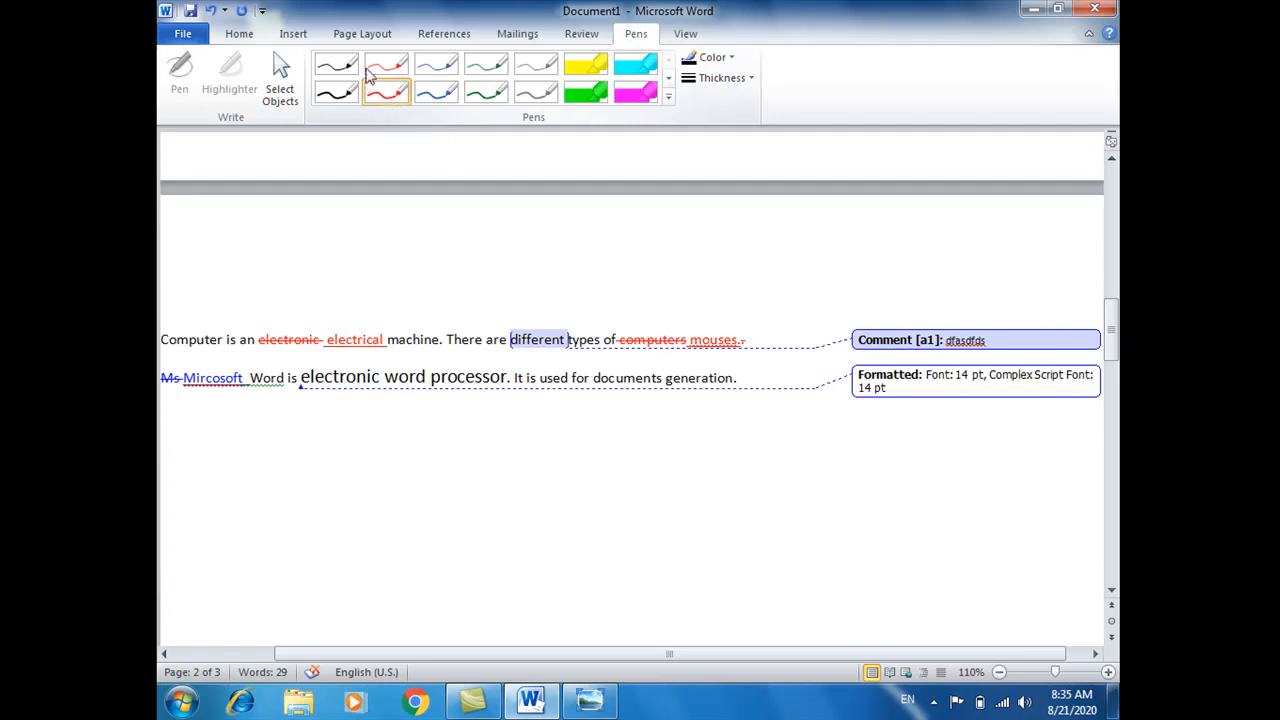
left_click(386, 66)
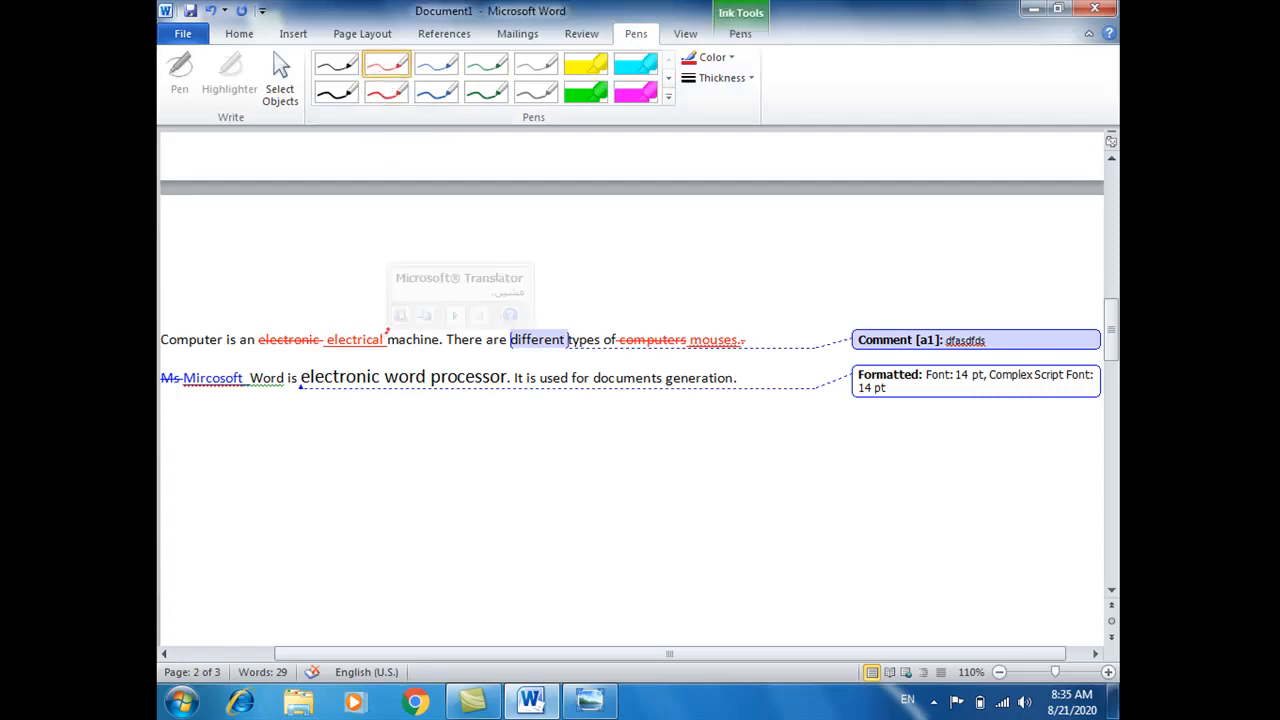
mouse_move(387, 332)
left_mouse_down()
mouse_move(421, 327)
mouse_move(393, 344)
left_mouse_up()
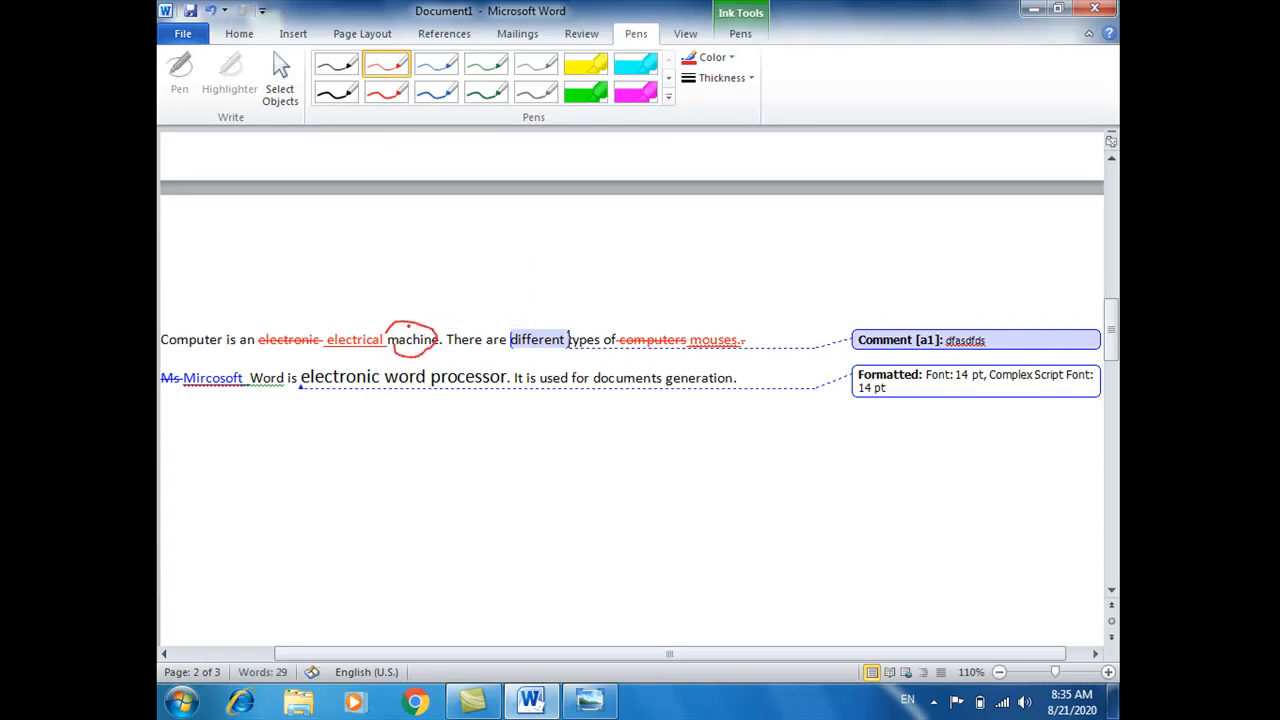
mouse_move(459, 297)
left_mouse_down()
mouse_move(748, 309)
mouse_move(783, 341)
mouse_move(786, 326)
left_mouse_up()
Step: Highlight the first line from "an" to "types" in green ink, and mark "processor", "used" and "generation" in pink ink
left_click(598, 101)
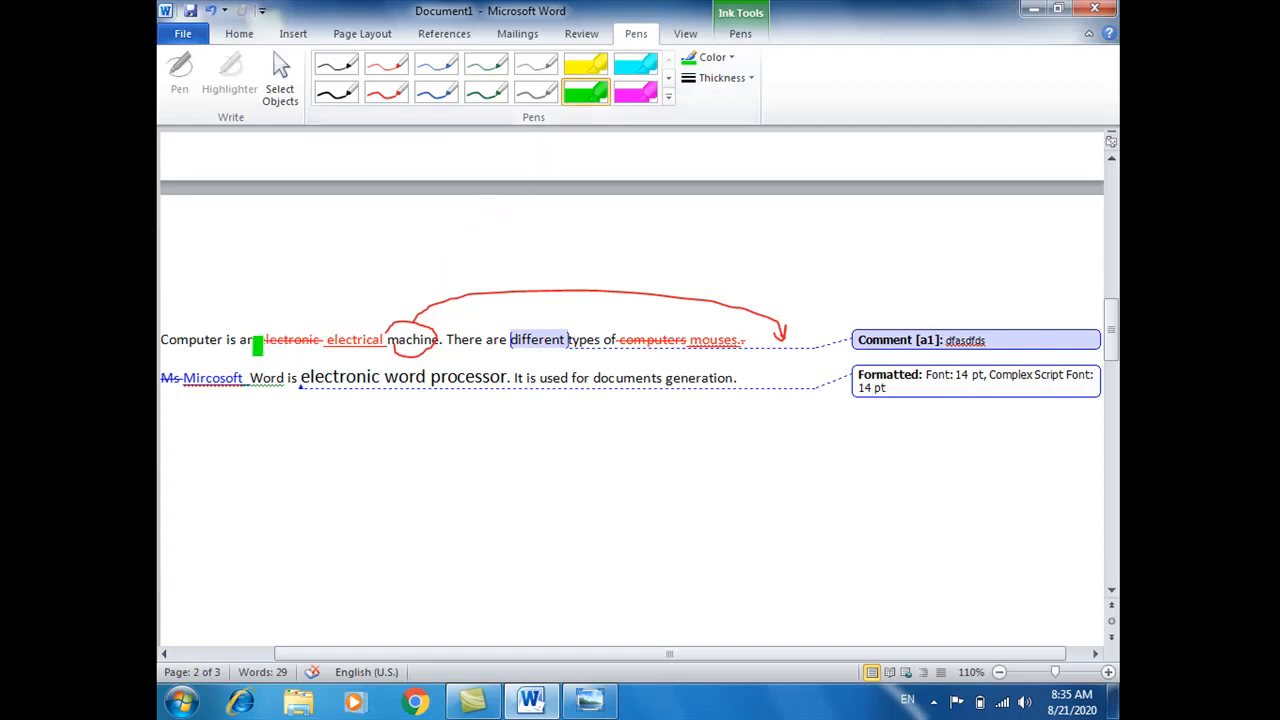
left_click_drag(250, 341, 600, 344)
left_click(636, 92)
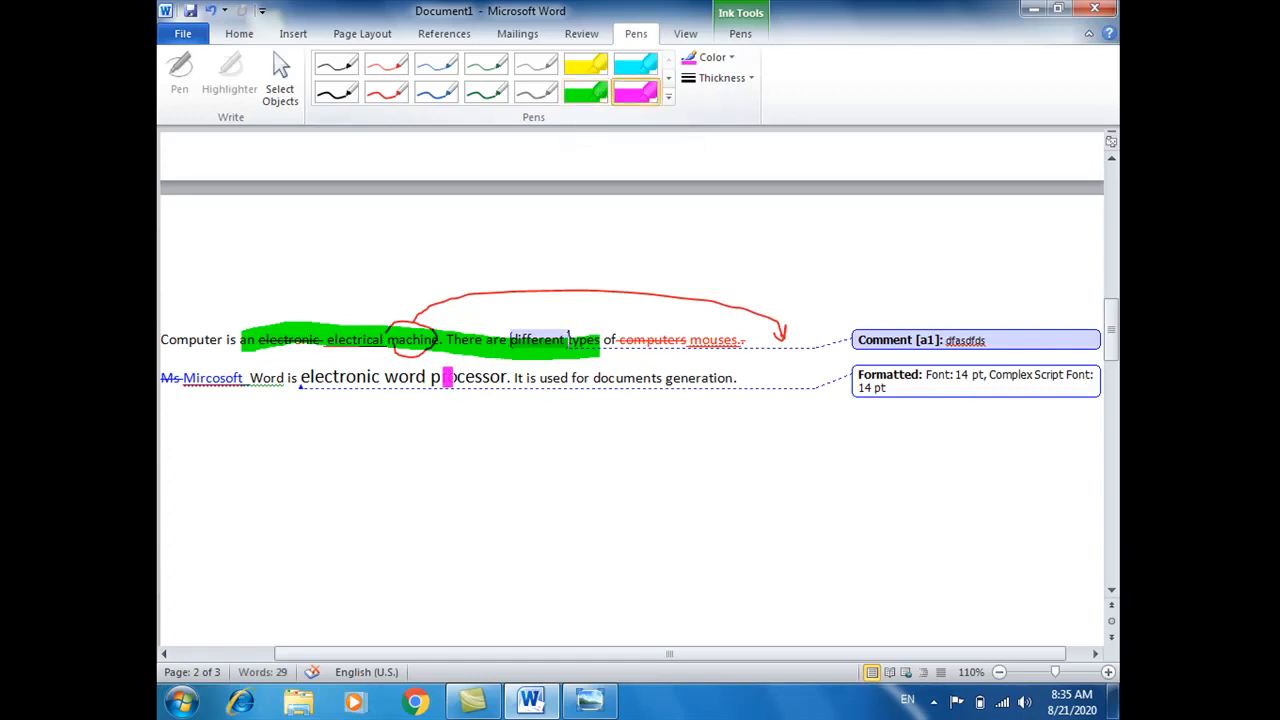
left_click_drag(458, 365, 575, 375)
left_click_drag(647, 384, 706, 379)
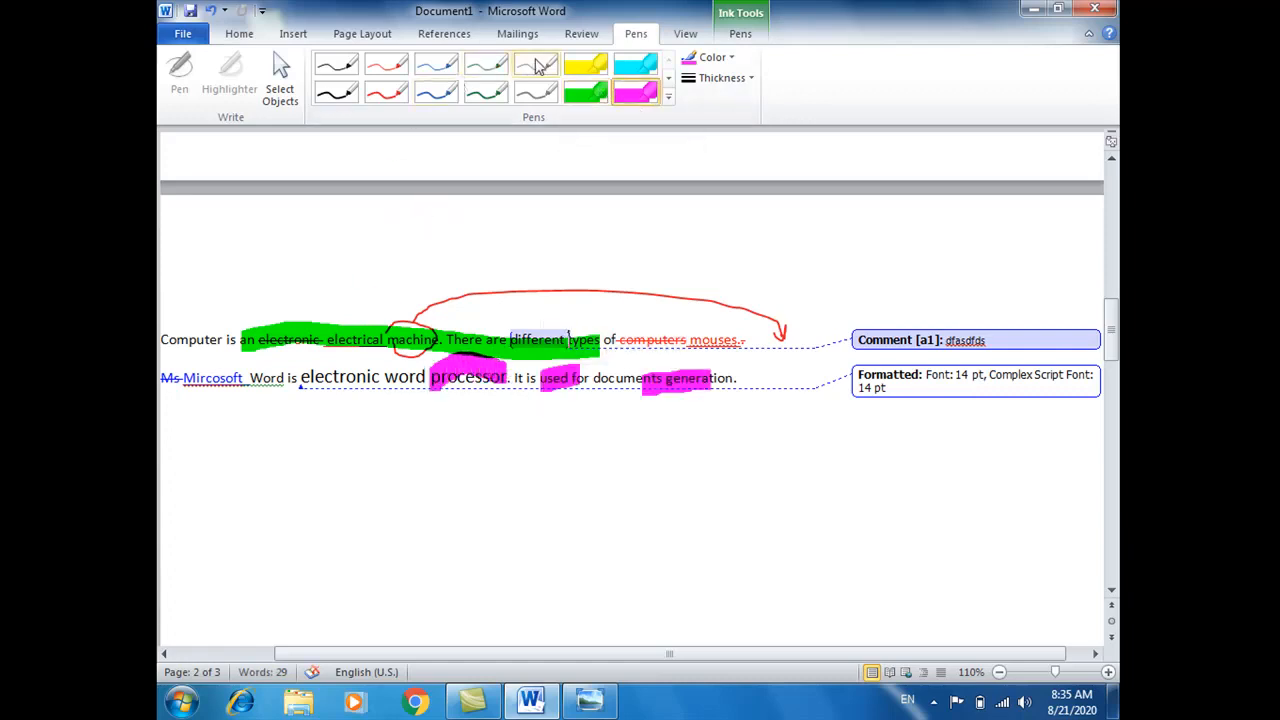
Step: Hide the ink annotations from the displayed markup and show them again
left_click(581, 35)
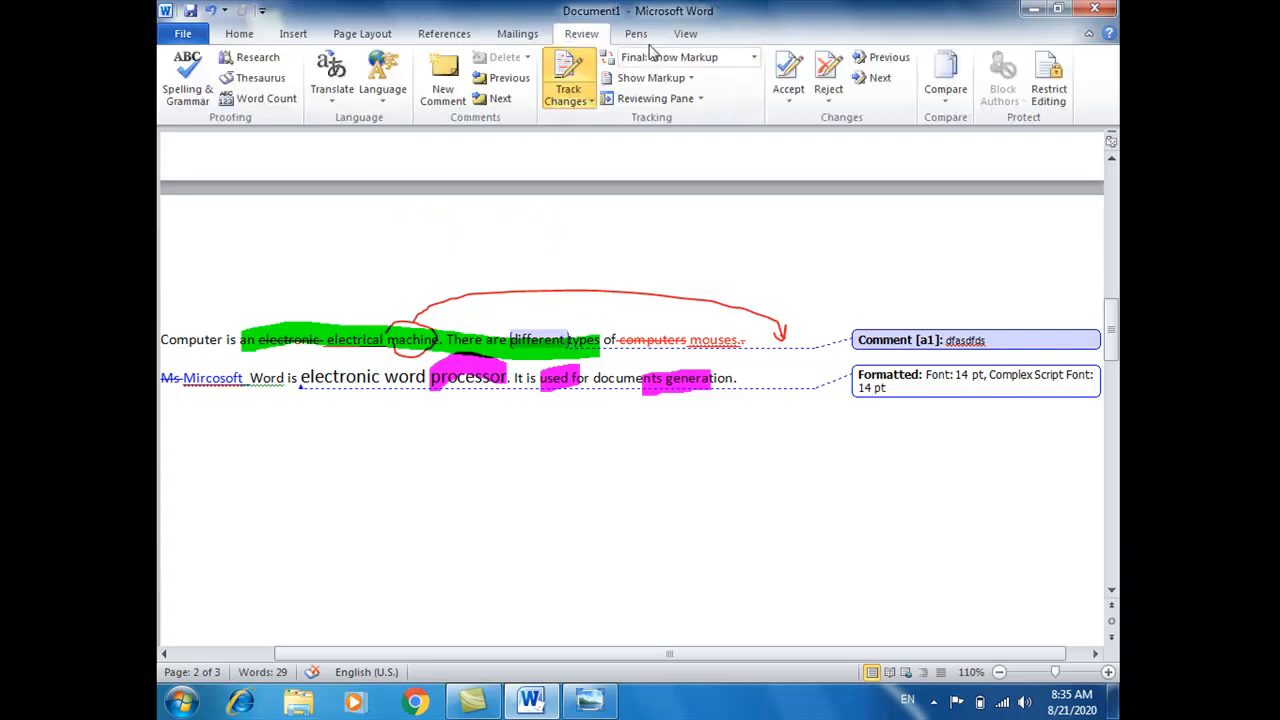
left_click(686, 80)
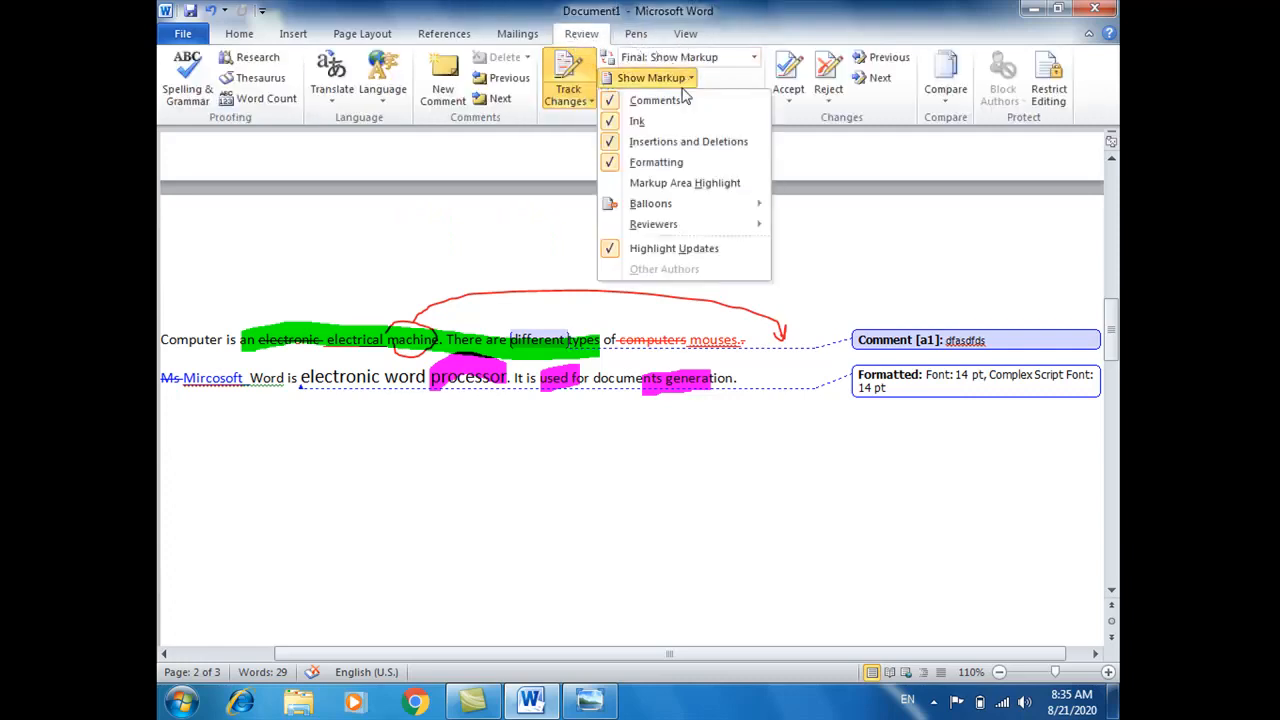
left_click(637, 122)
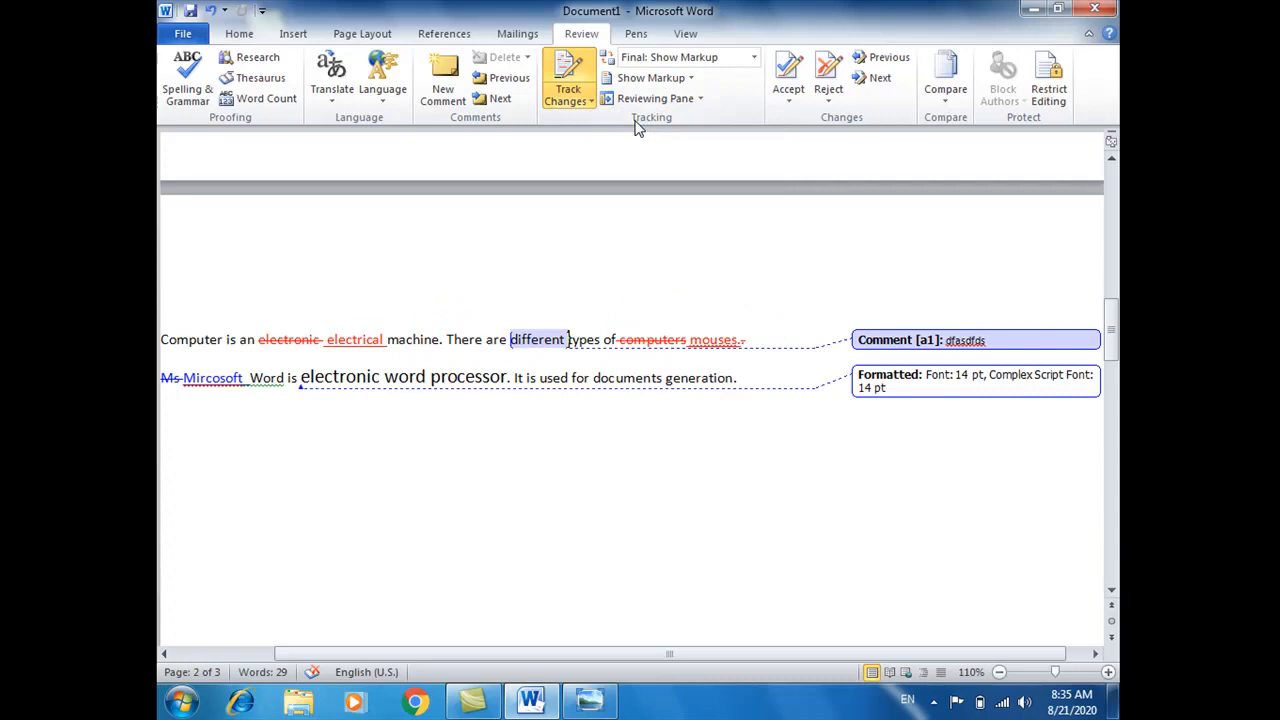
left_click(686, 82)
left_click(637, 121)
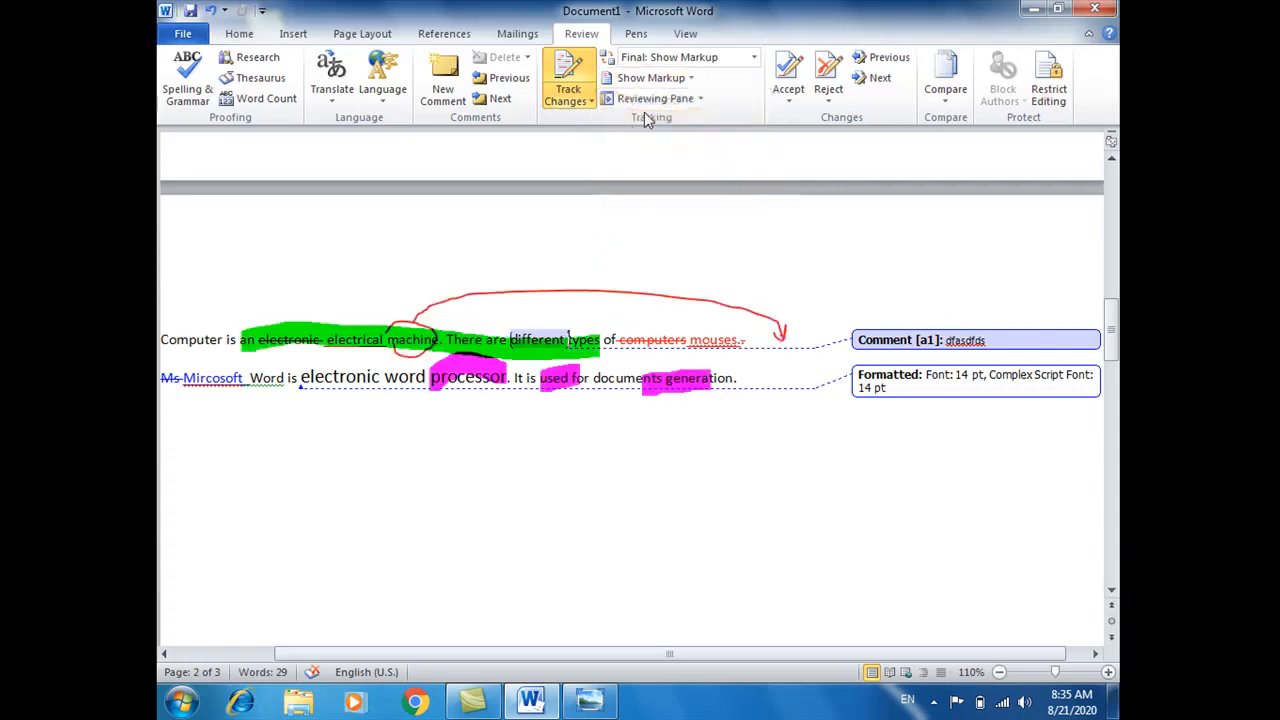
Step: Open the Reviewing Pane and hide the markup of all reviewers
left_click(664, 100)
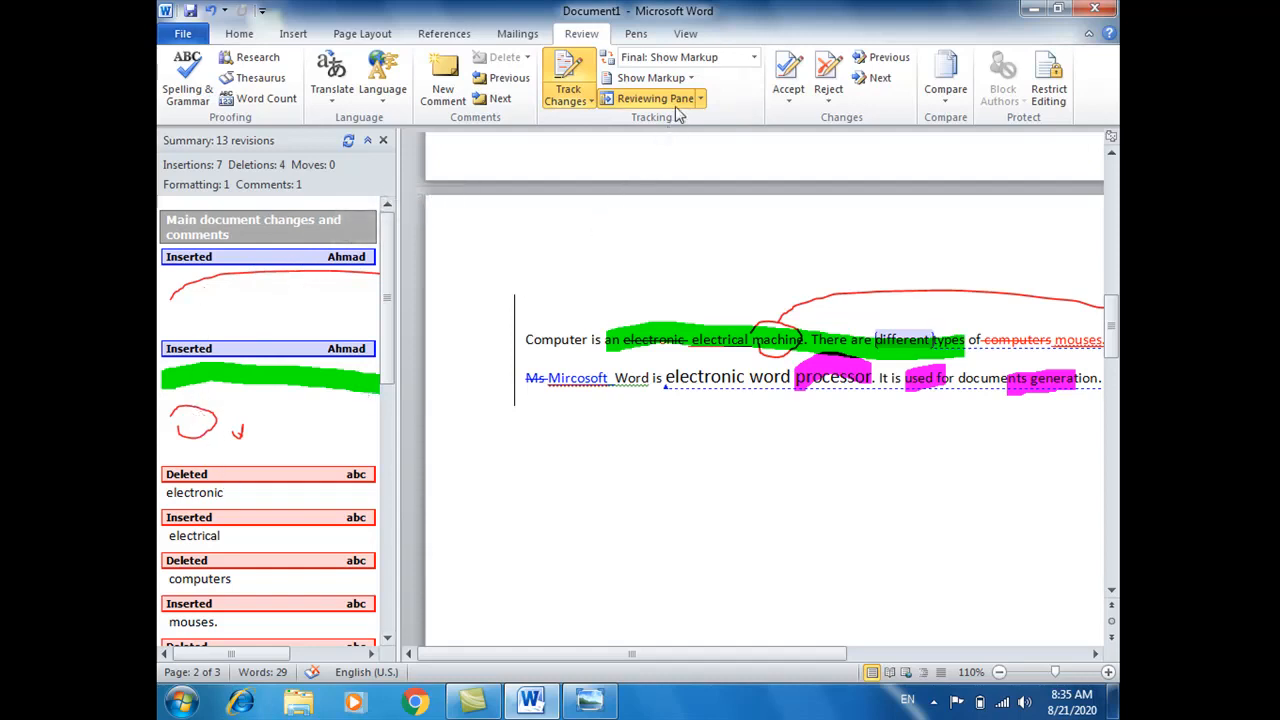
left_click(689, 79)
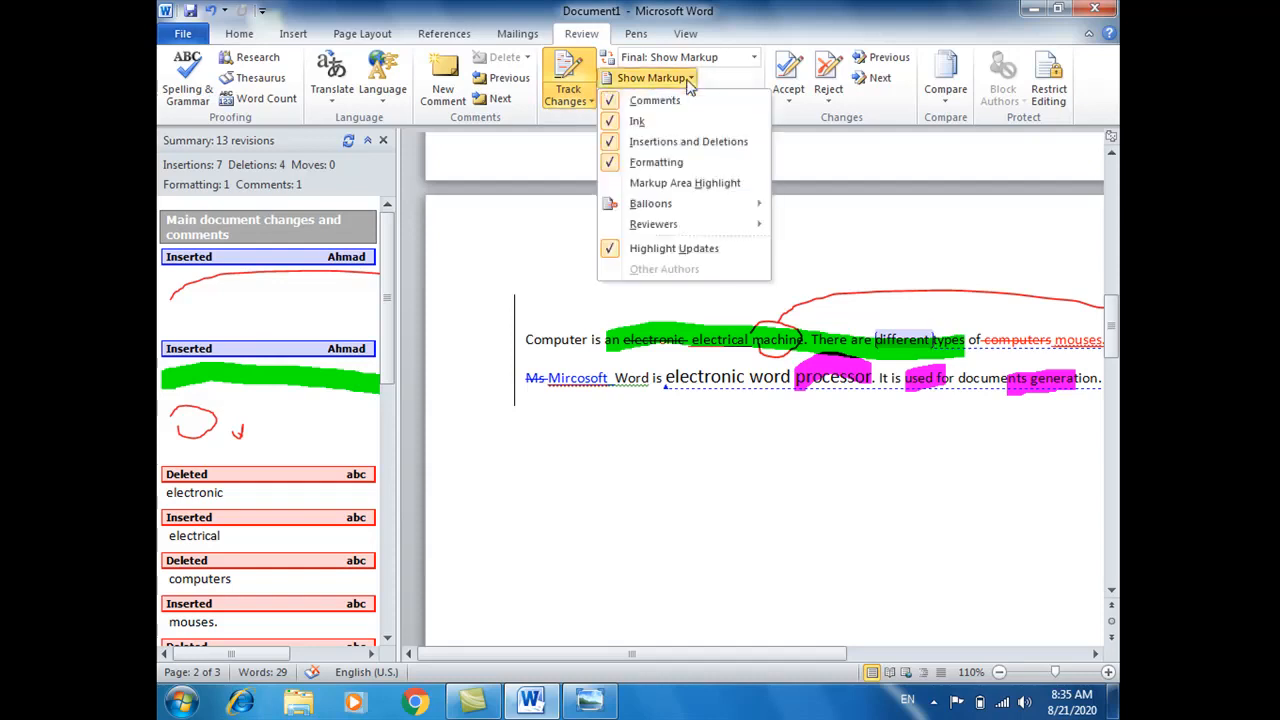
mouse_move(705, 232)
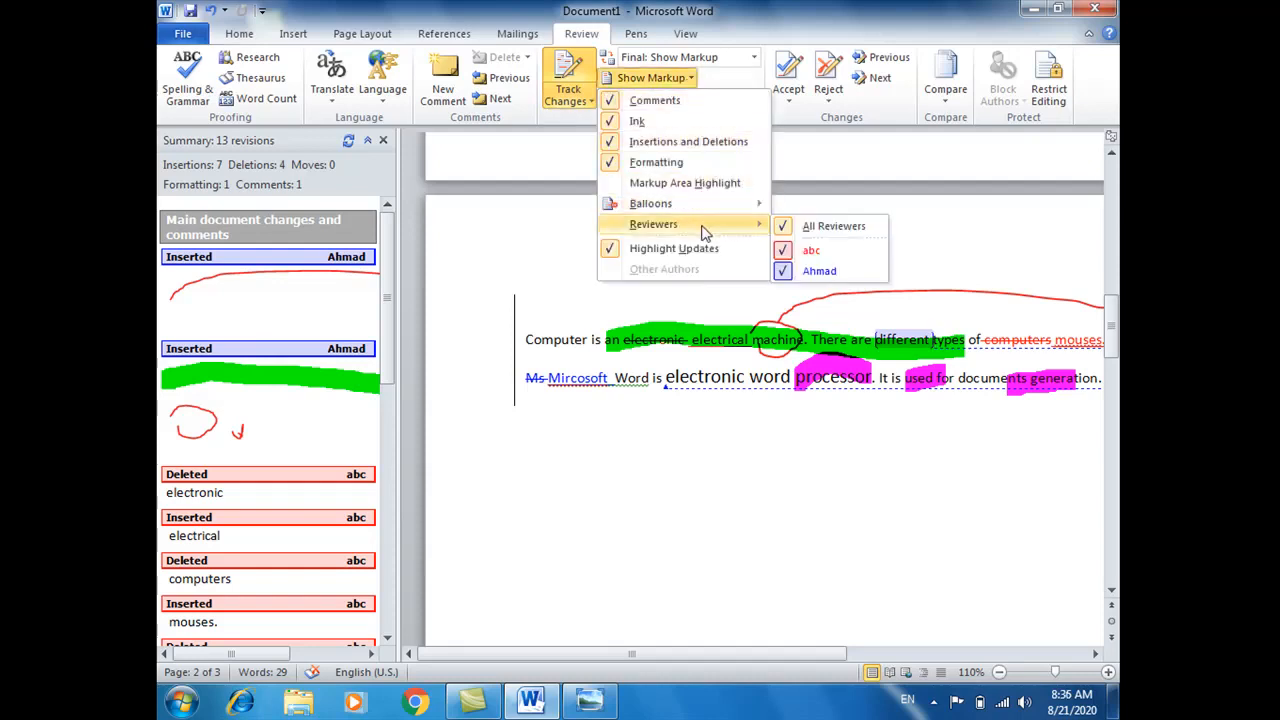
left_click(805, 232)
Step: Show the markup of the blue-coded reviewer again, followed by that of the red-coded reviewer
left_click(651, 78)
mouse_move(652, 232)
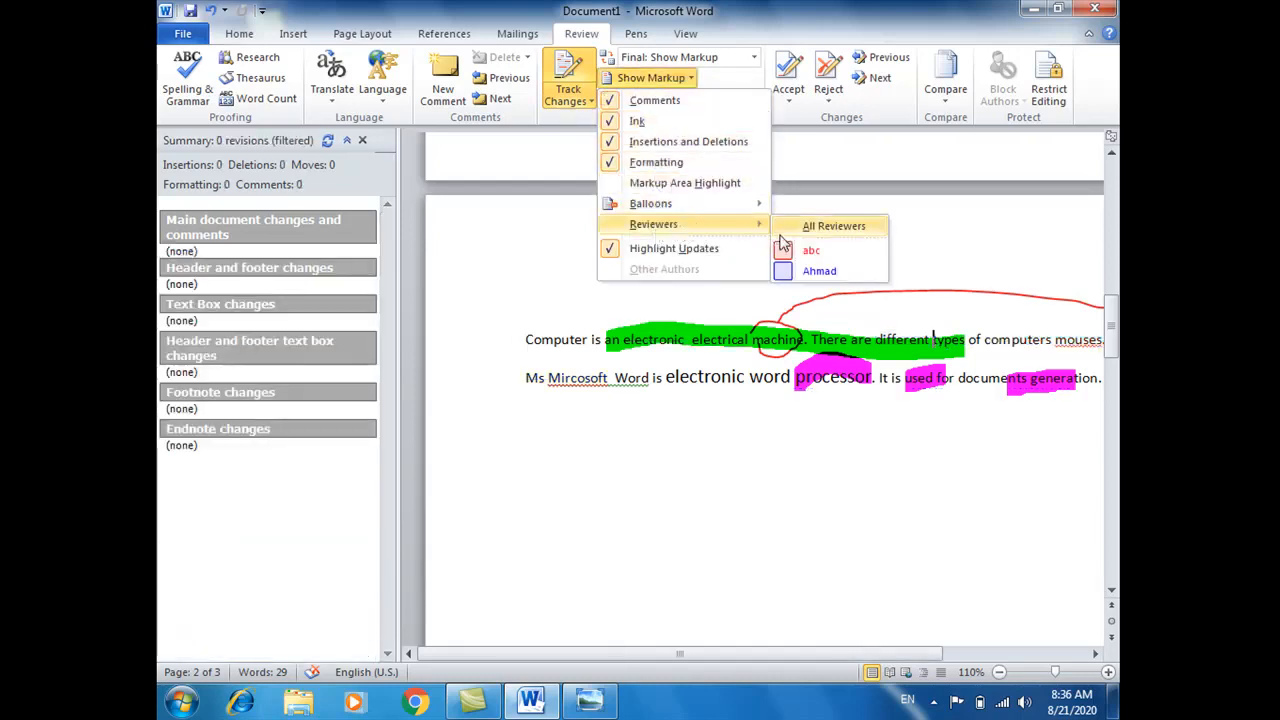
left_click(790, 276)
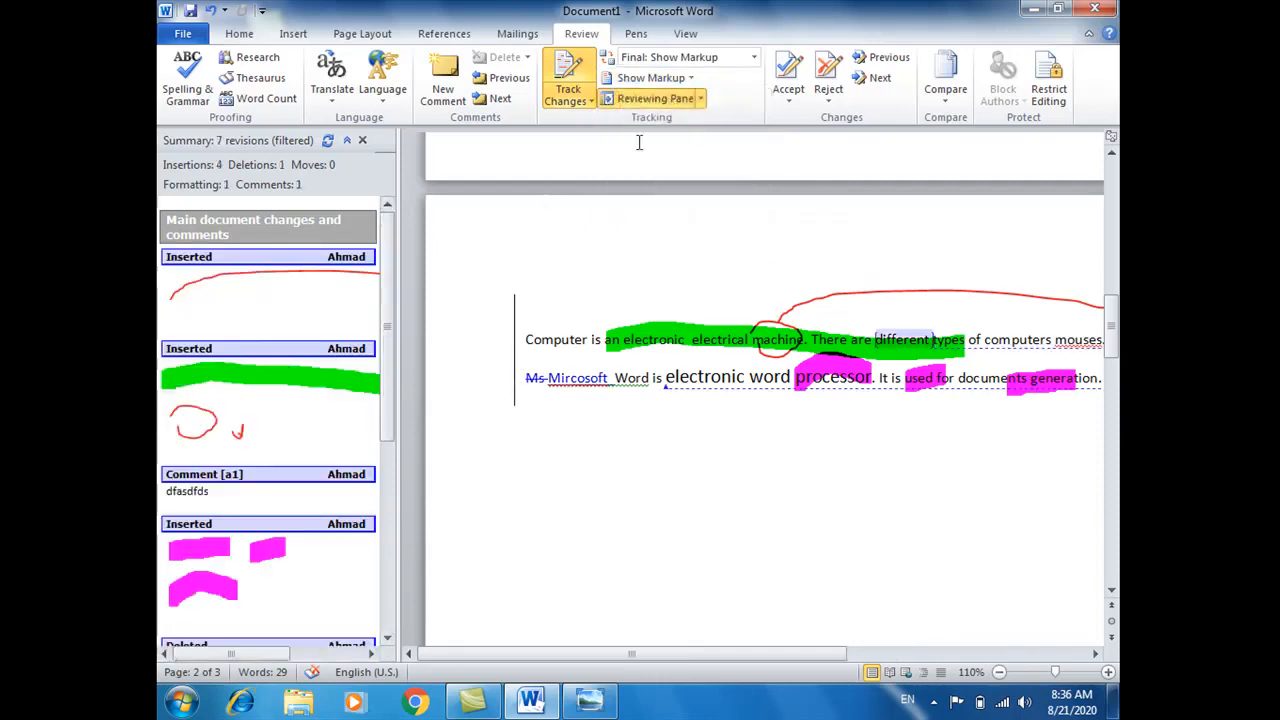
left_click(688, 79)
mouse_move(683, 228)
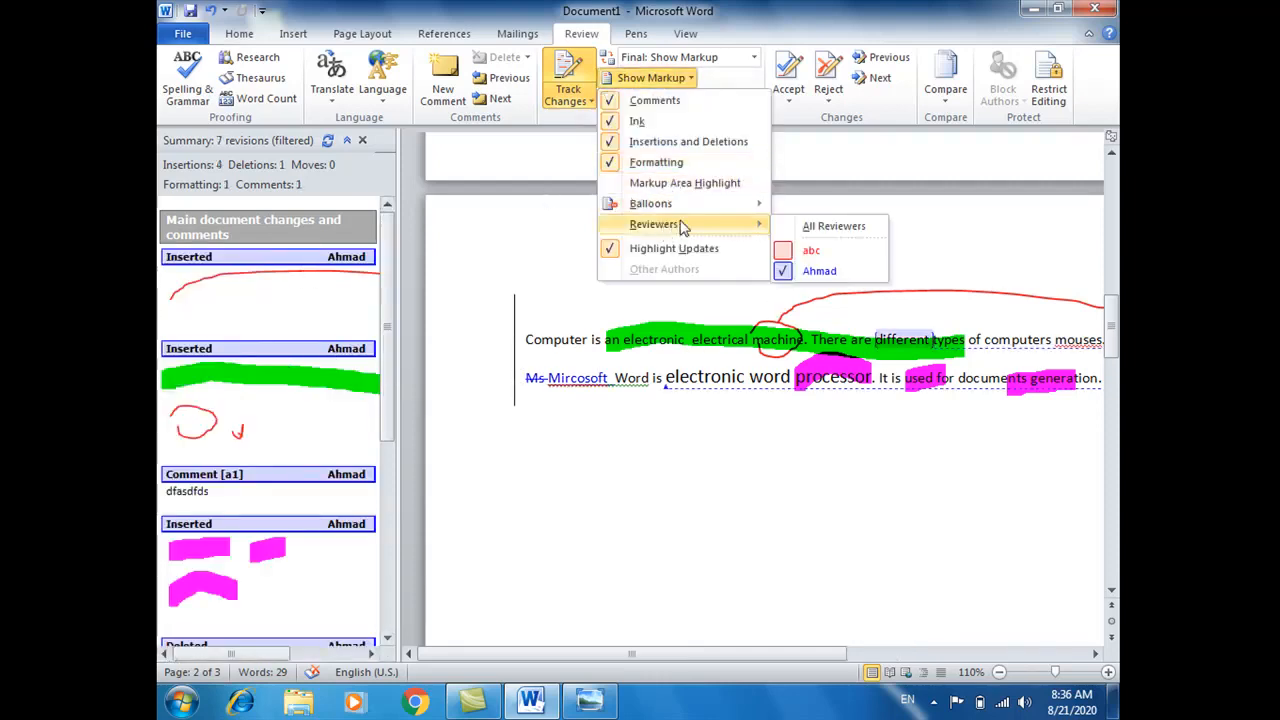
left_click(798, 254)
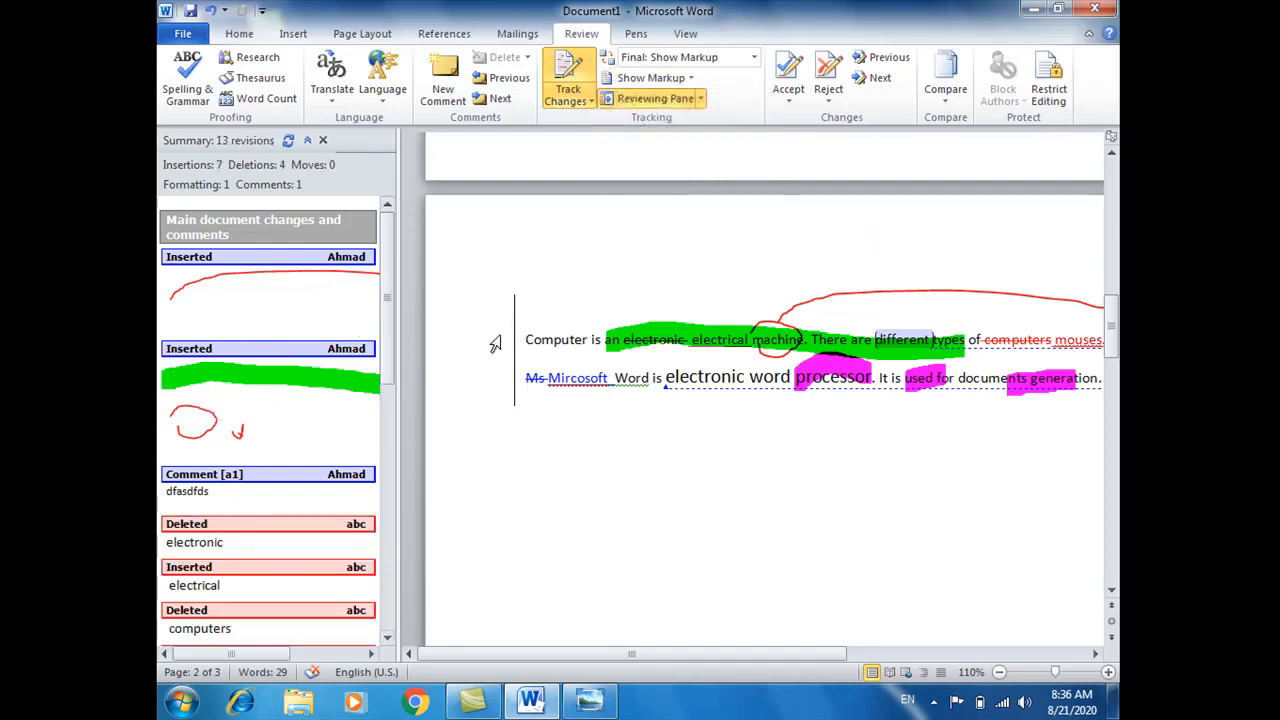
left_click(688, 78)
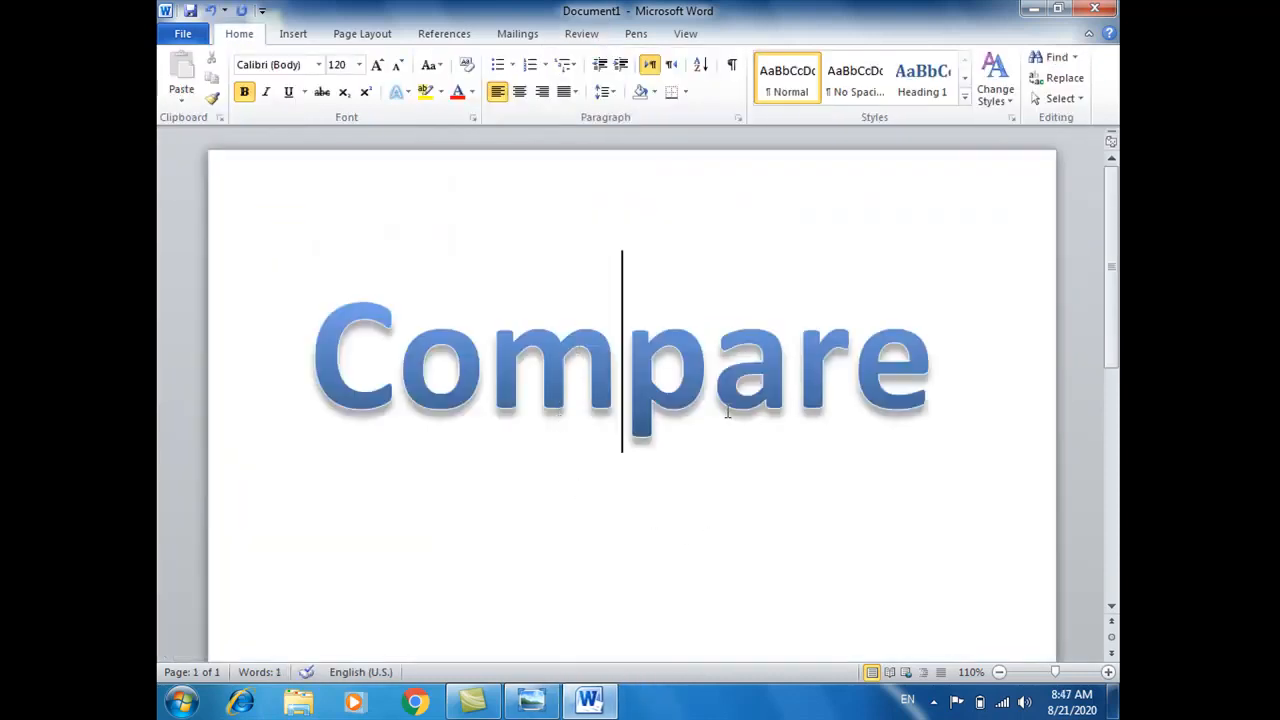
Step: Look at the document comparison options and open document2 from the desktop to view its content
left_click(581, 36)
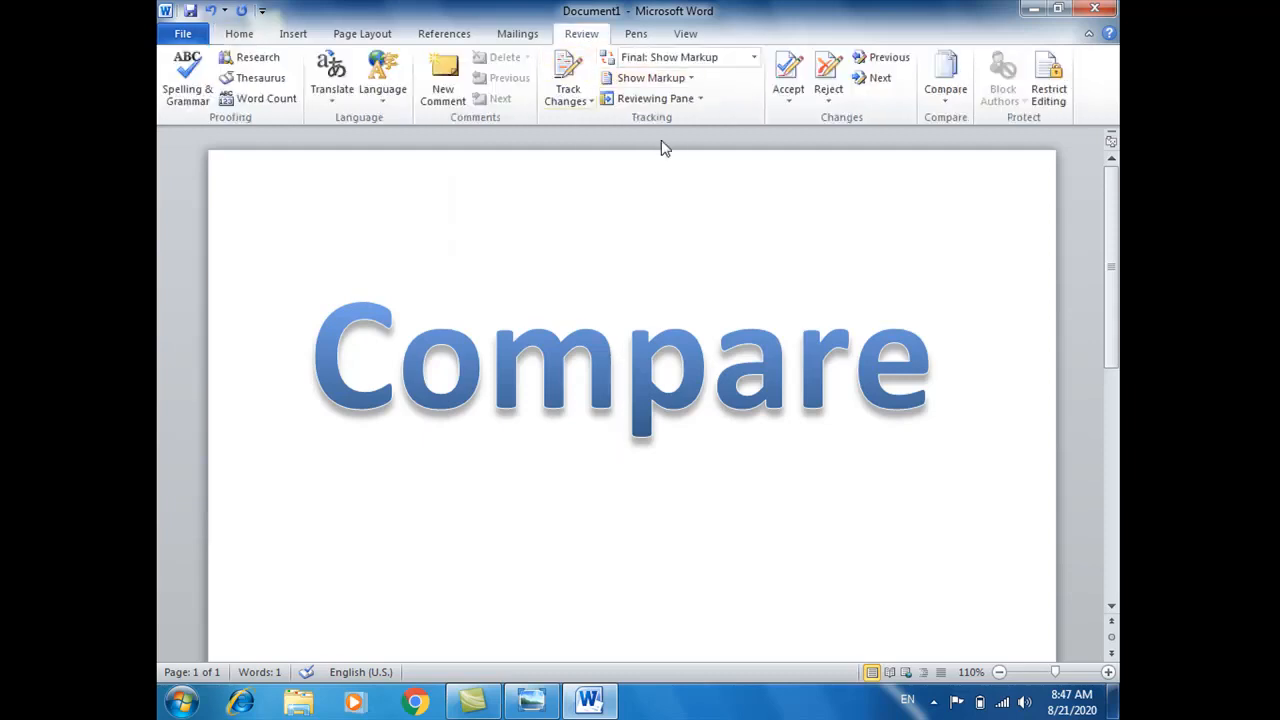
left_click(947, 92)
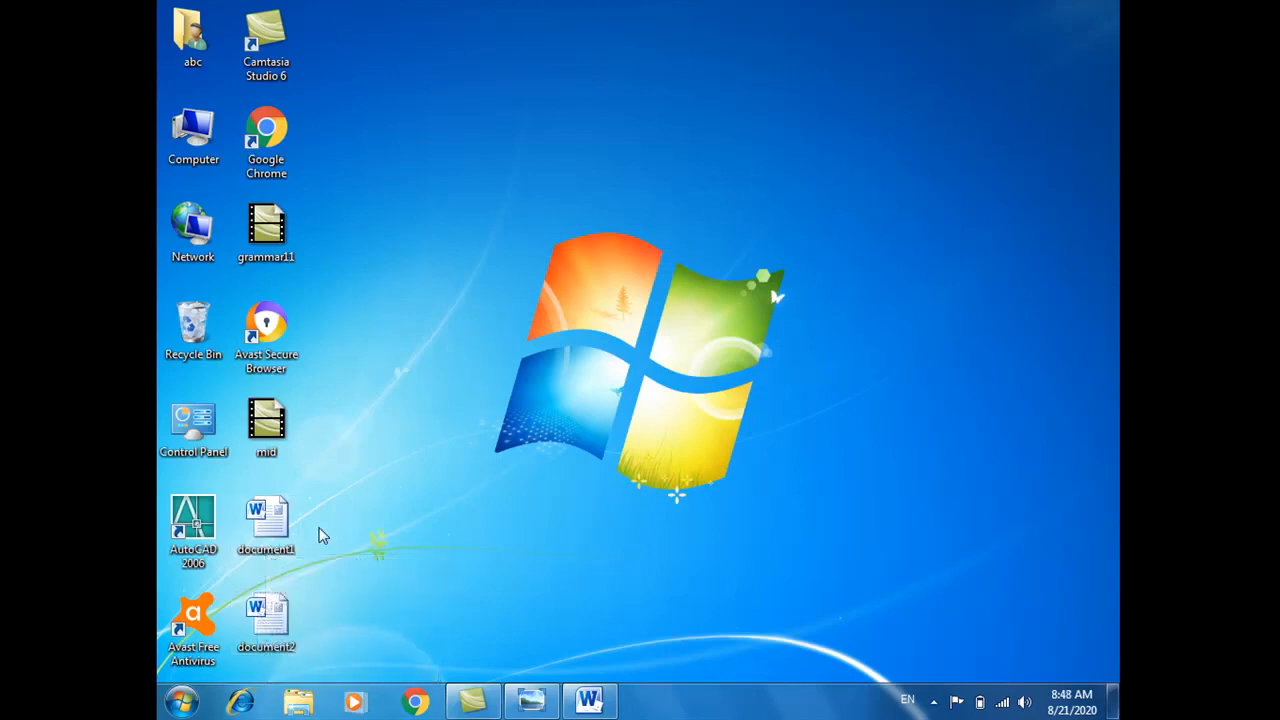
left_click(274, 622)
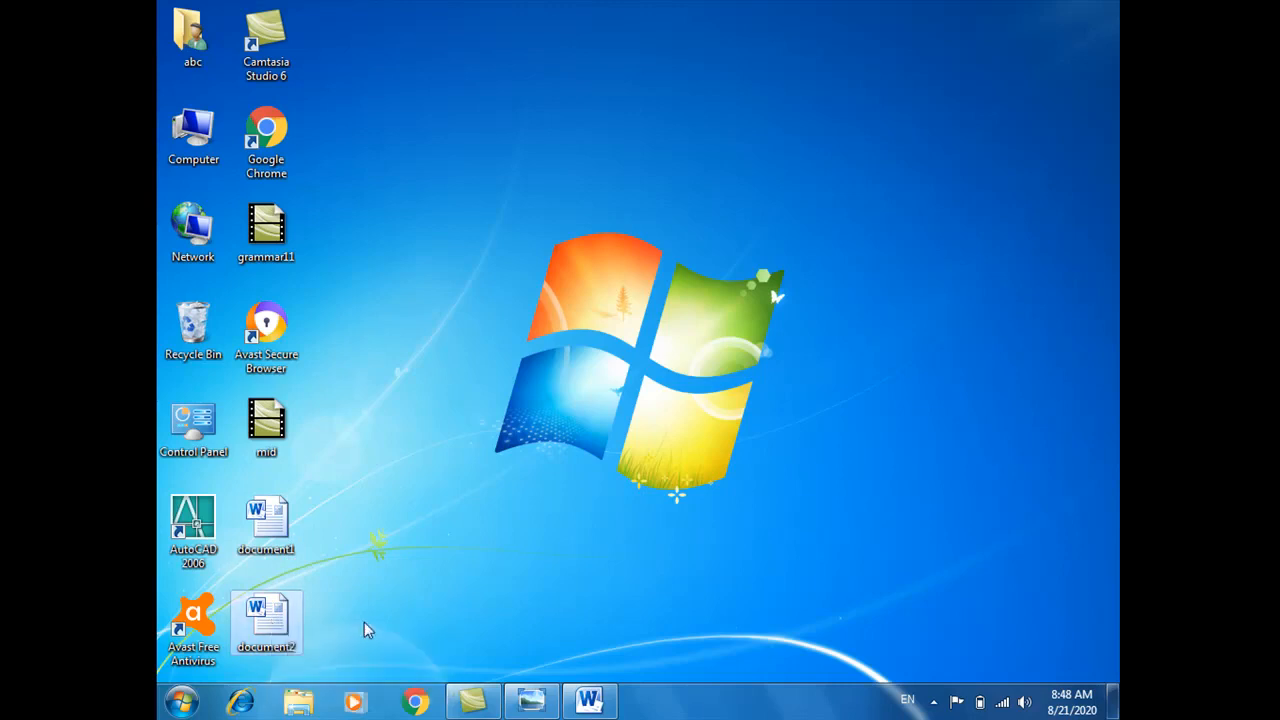
key("Return")
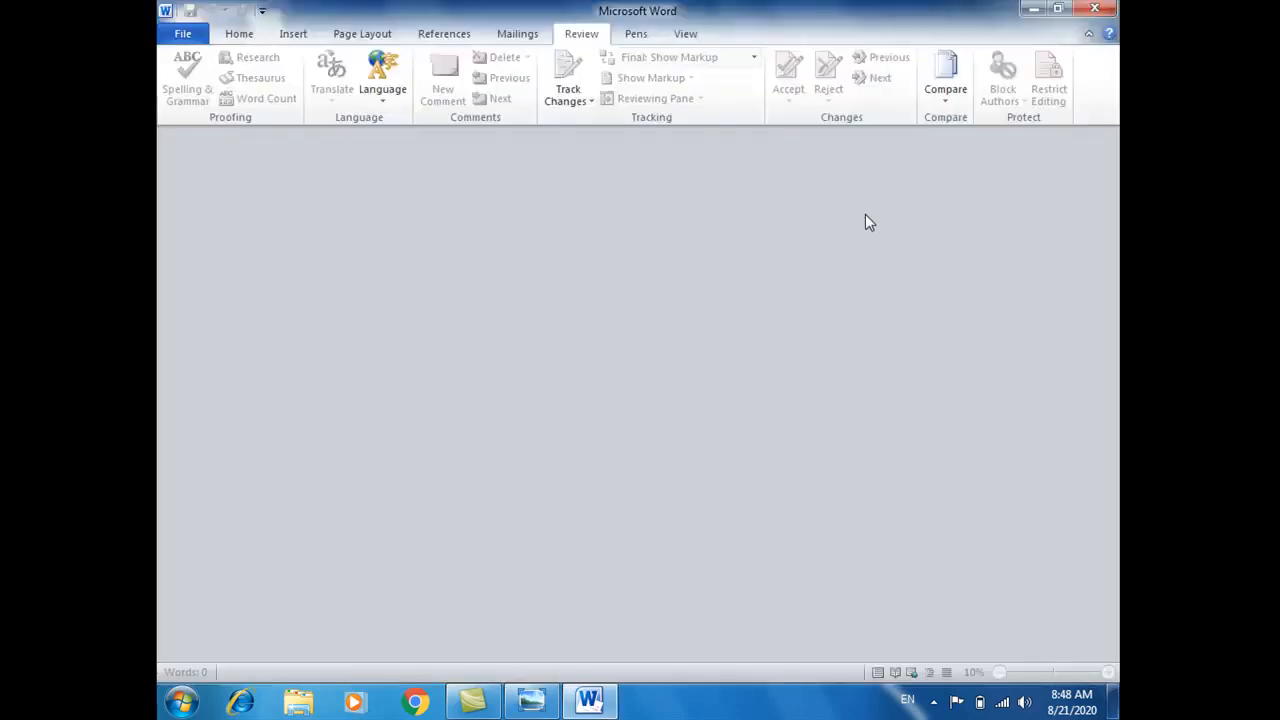
Step: Start a comparison of two document versions with document1 as the original document
left_click(957, 104)
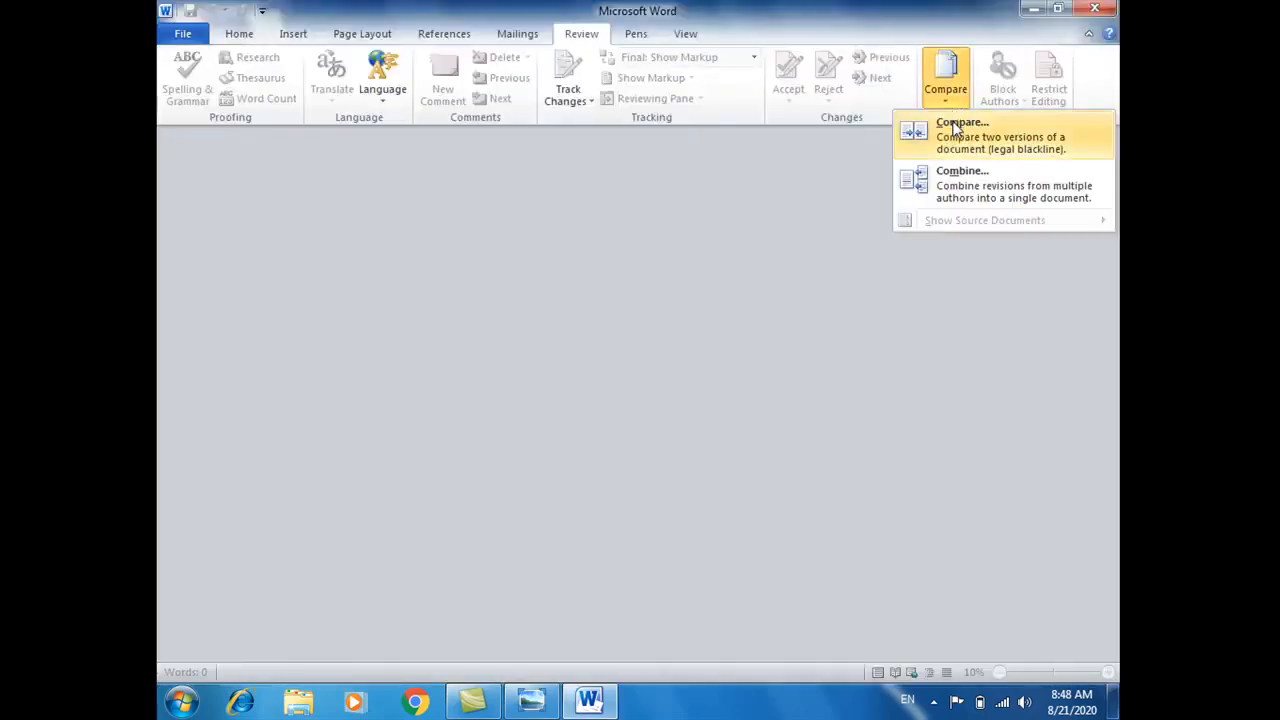
left_click(957, 127)
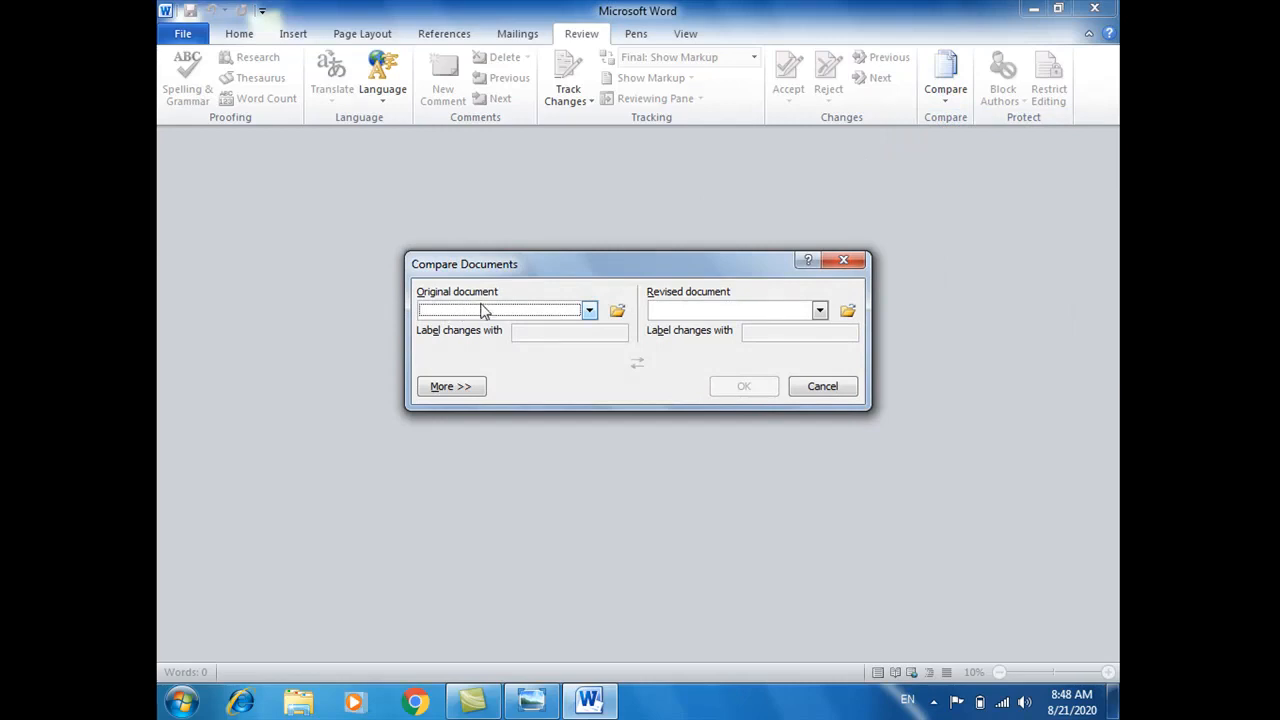
left_click(588, 311)
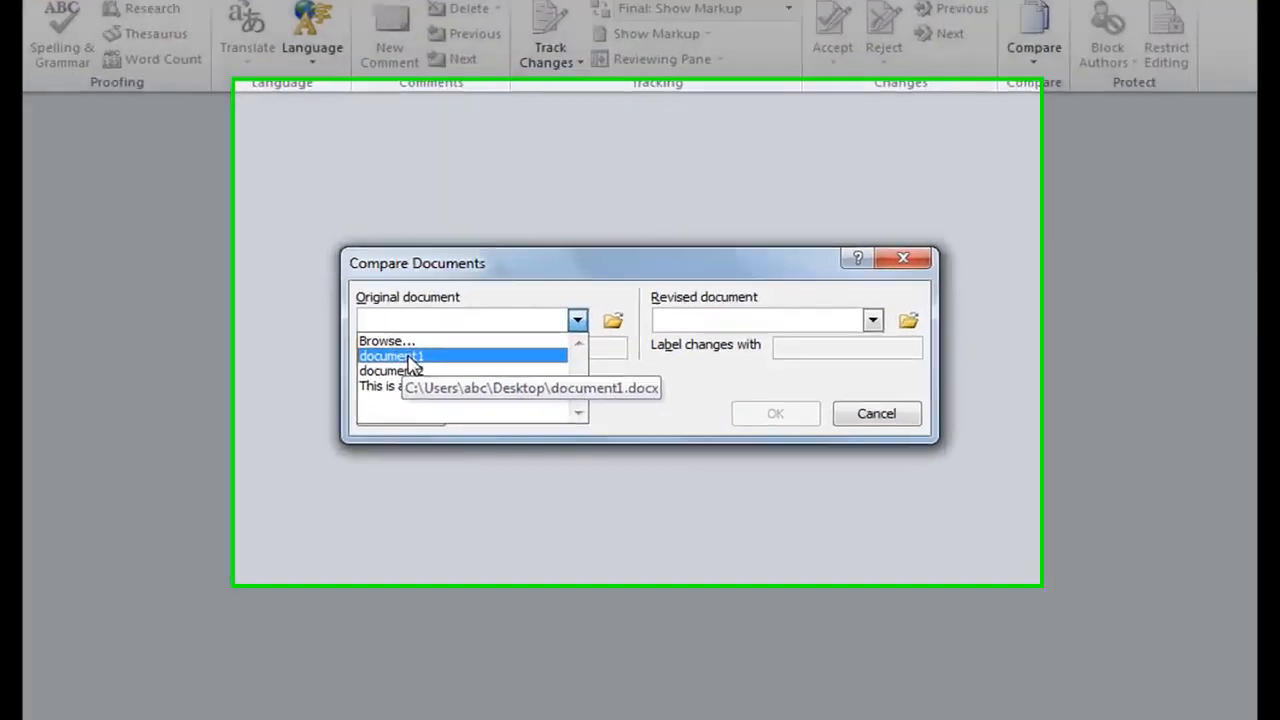
left_click(459, 343)
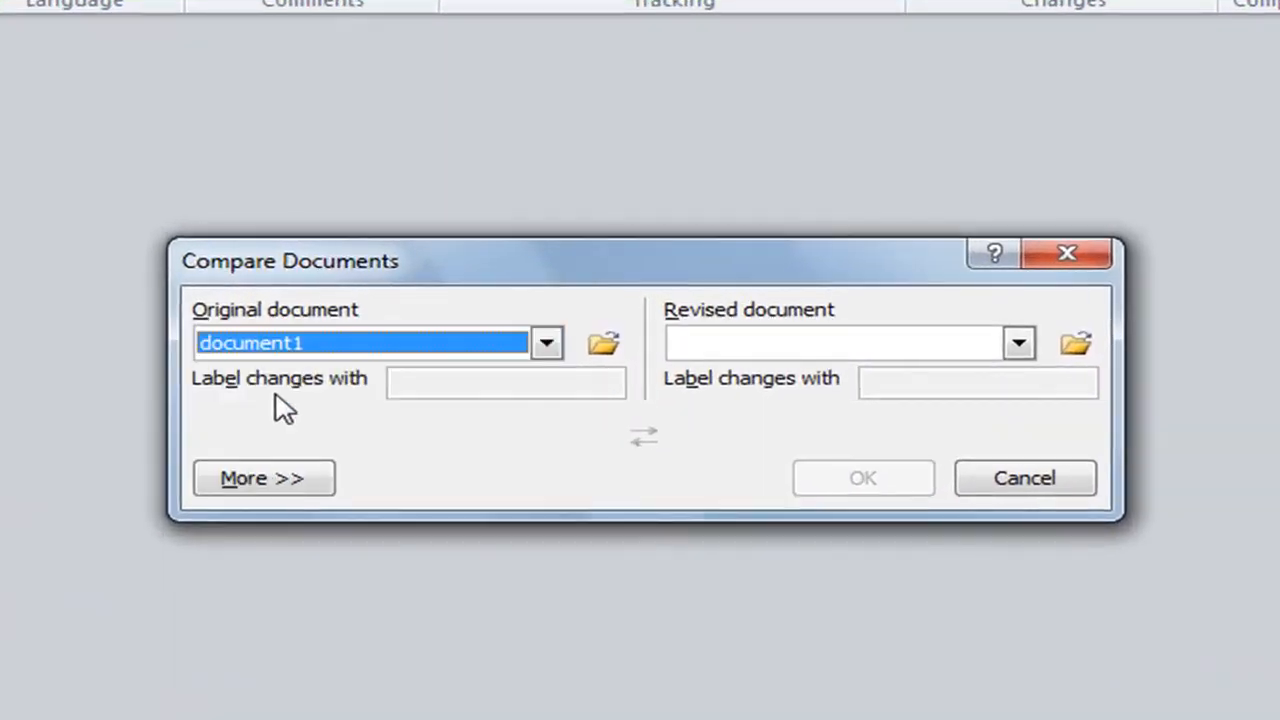
Step: Choose document2 from the desktop as the revised document for the comparison
left_click(720, 350)
left_click(727, 380)
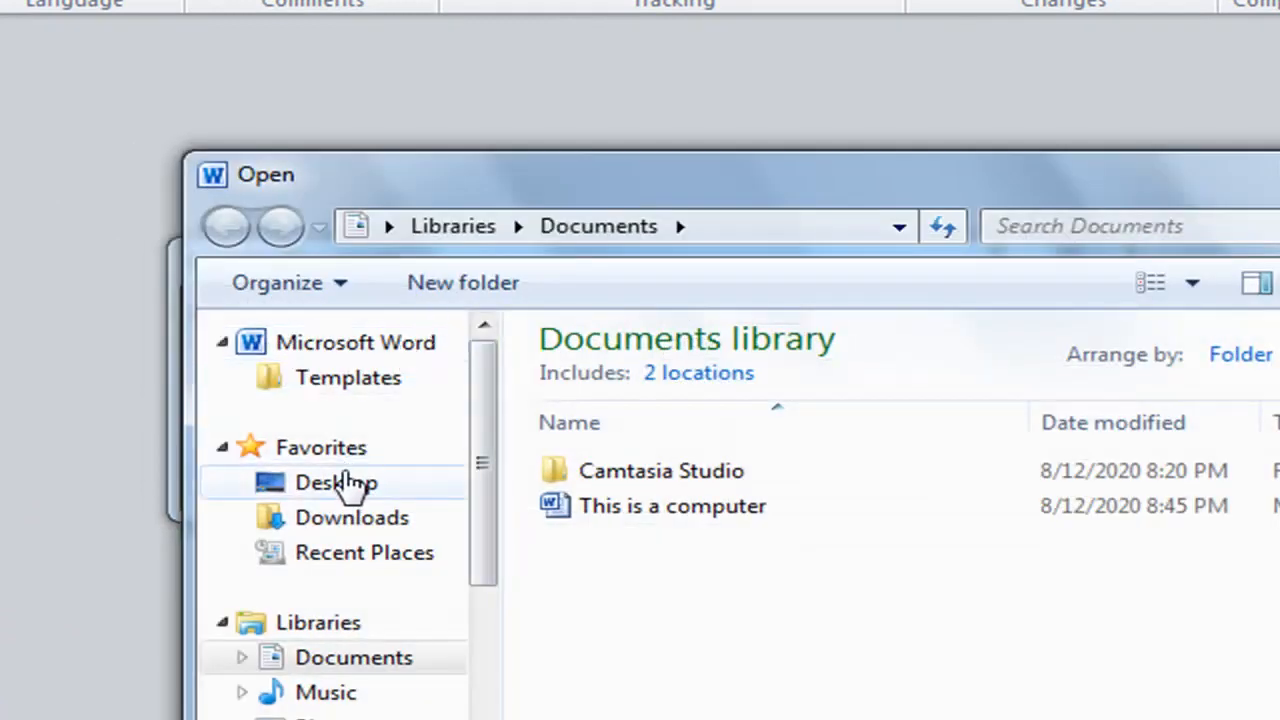
left_click(352, 484)
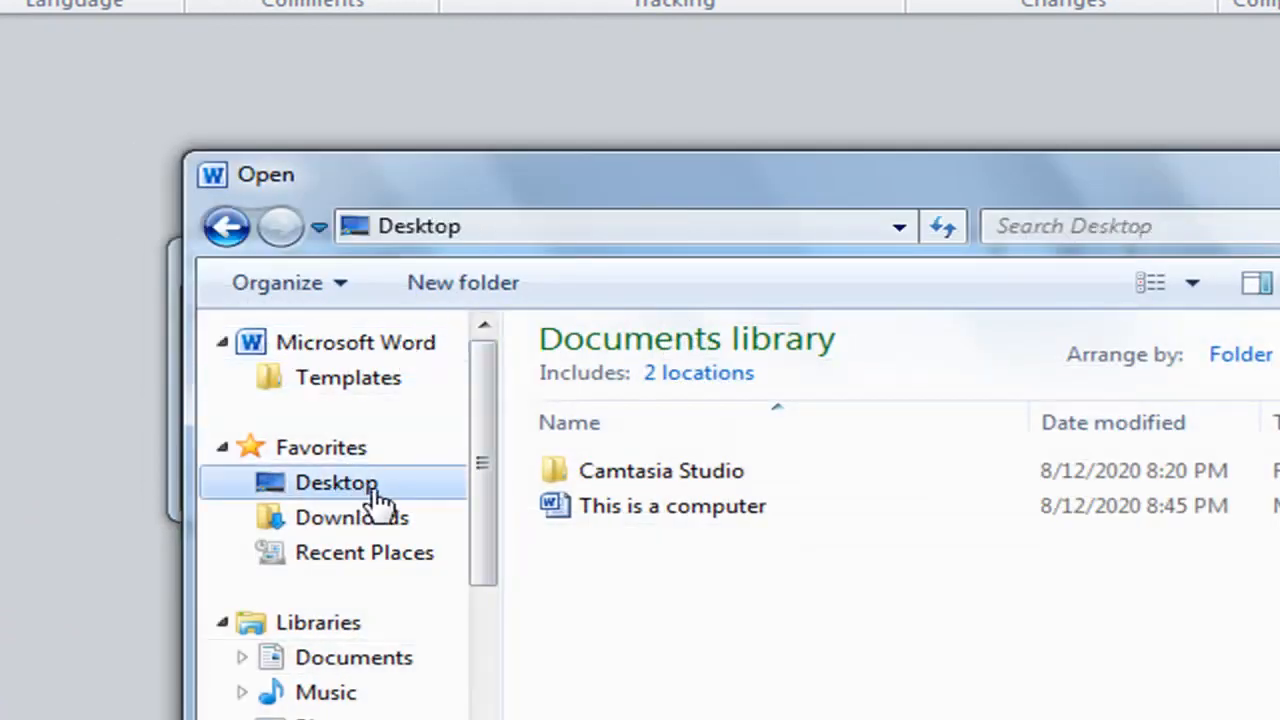
scroll(774, 514, "down", 3)
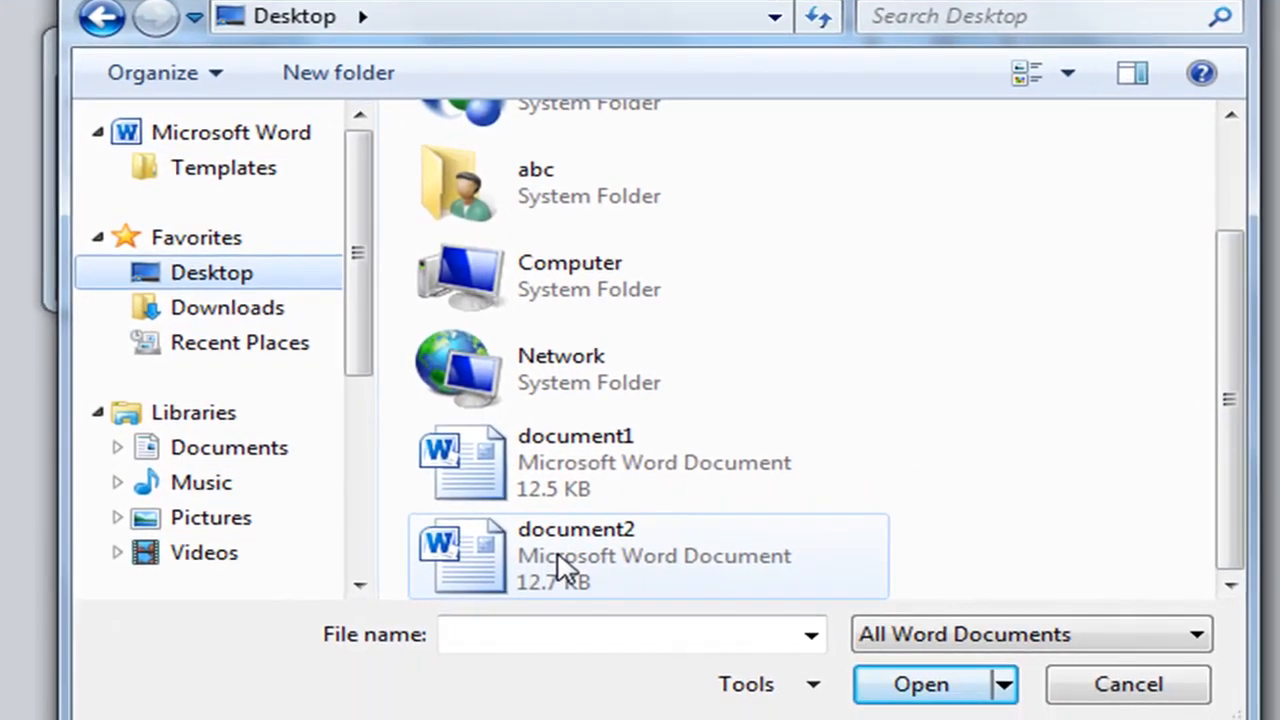
left_click(563, 568)
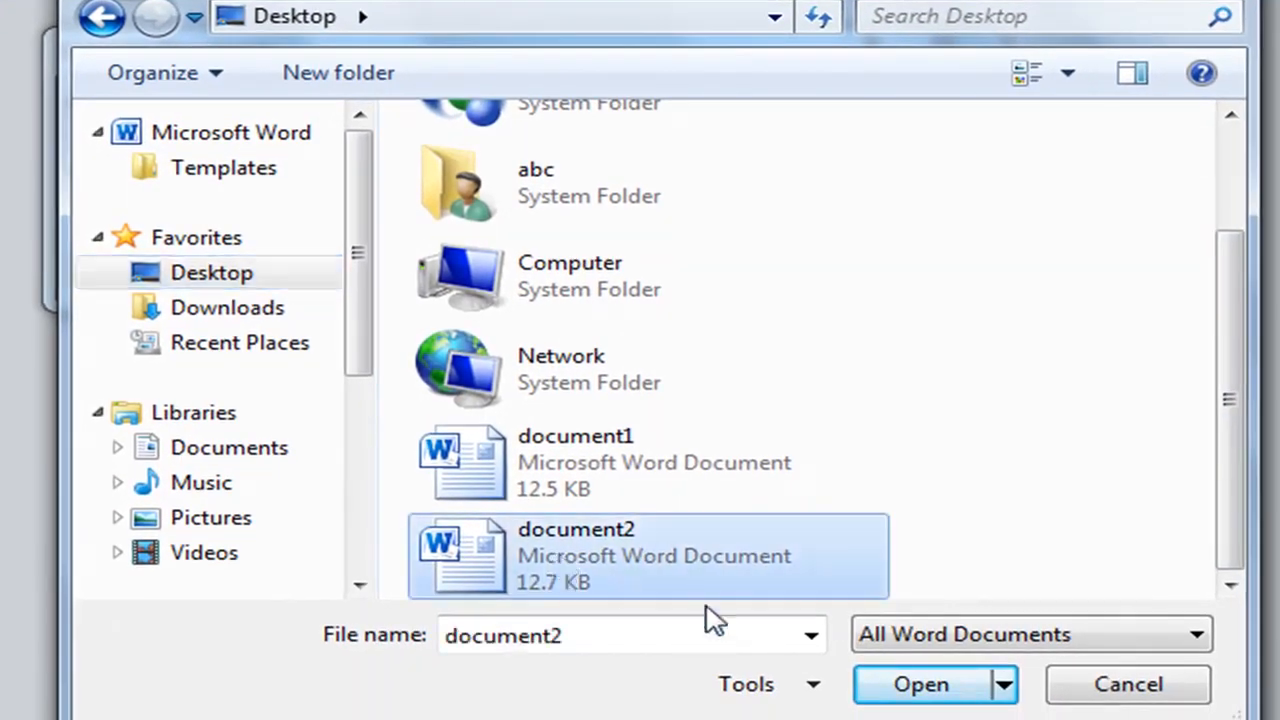
left_click(917, 689)
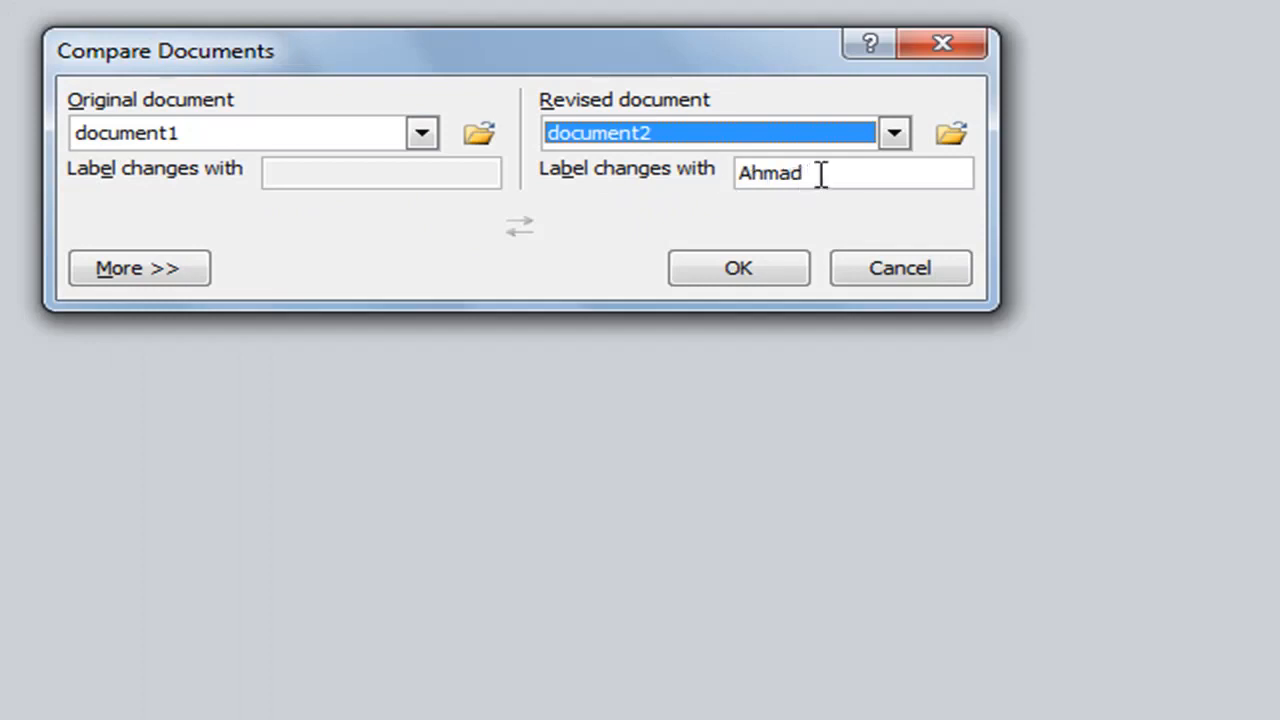
Step: Look through the additional comparison settings and run the comparison of document1 with document2
left_click_drag(820, 174, 706, 200)
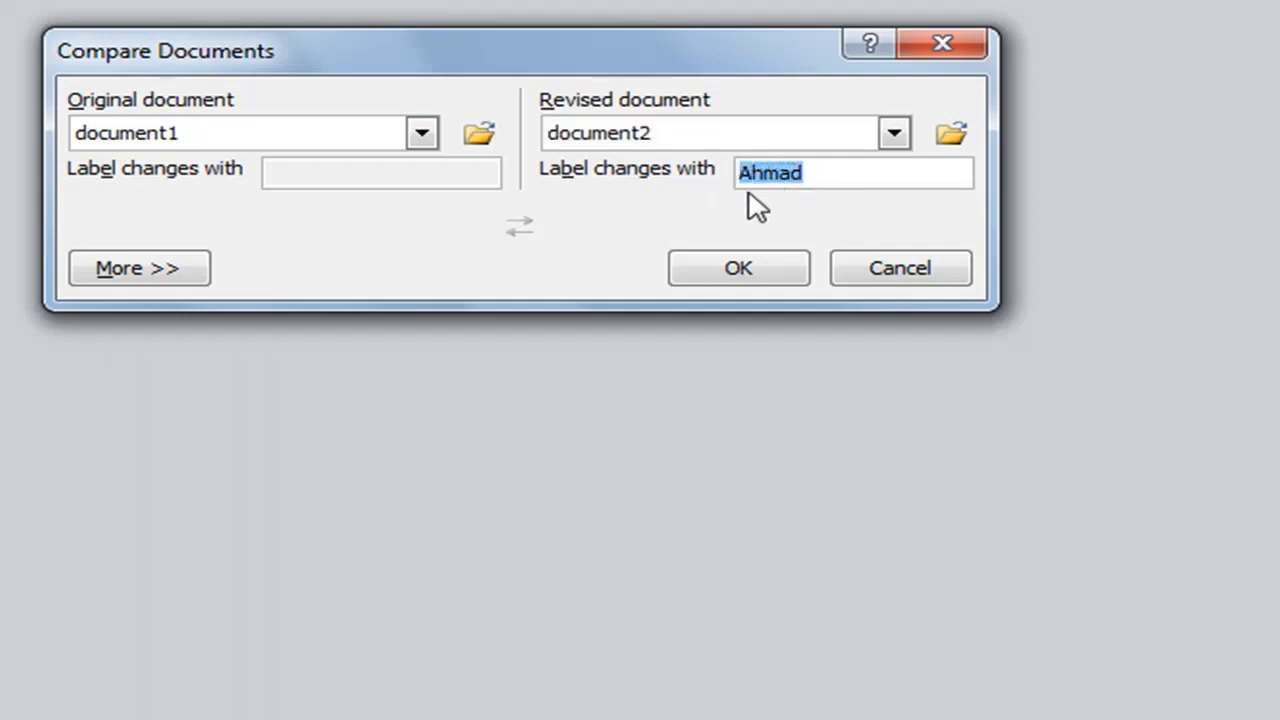
left_click(182, 278)
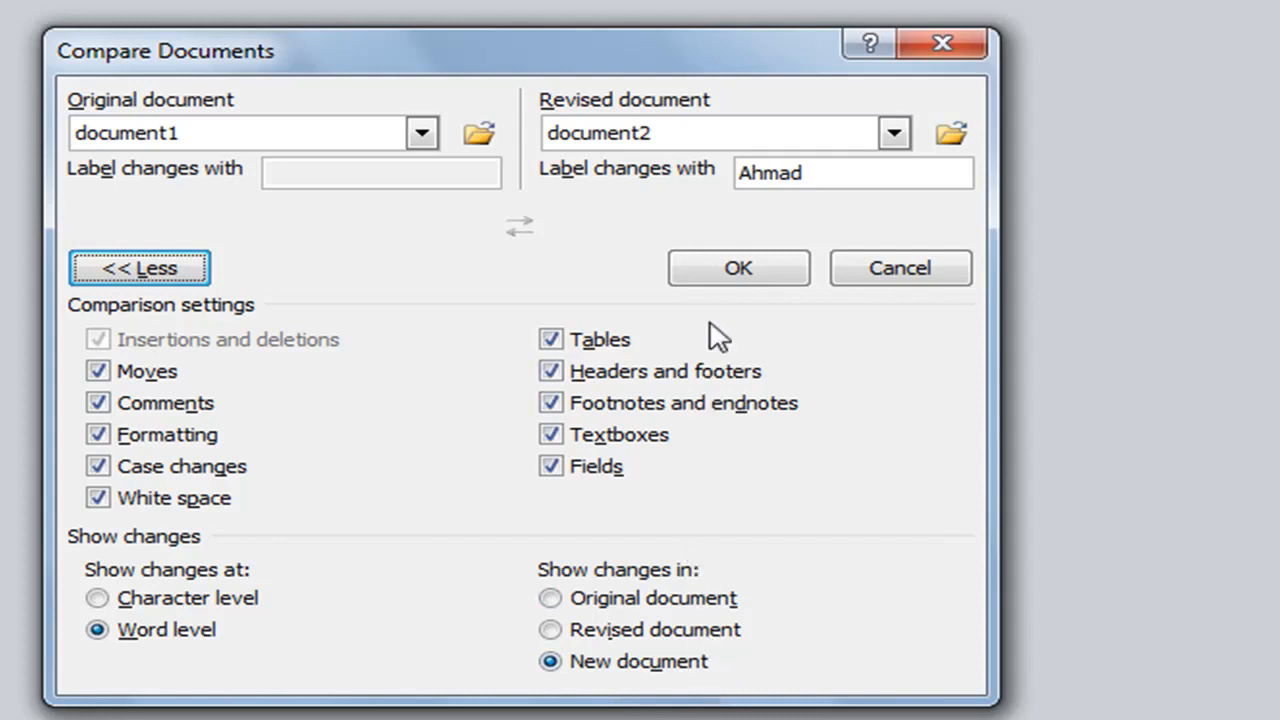
left_click(170, 278)
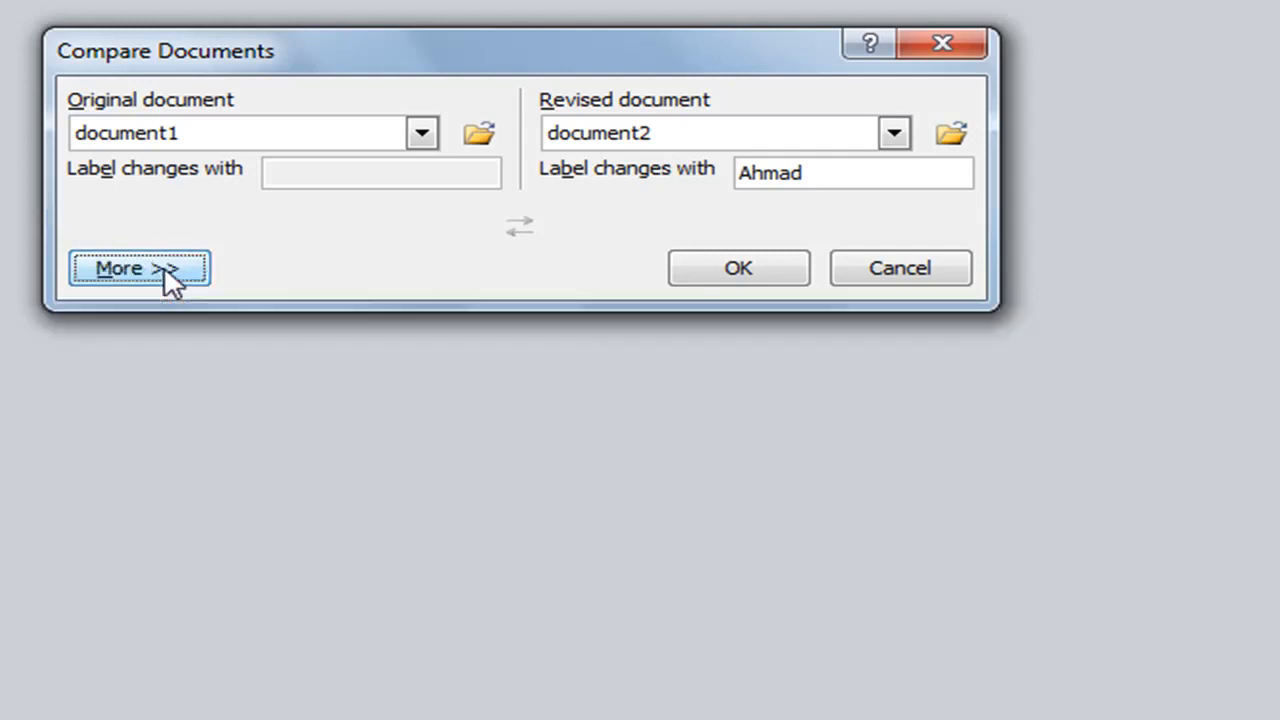
left_click(740, 272)
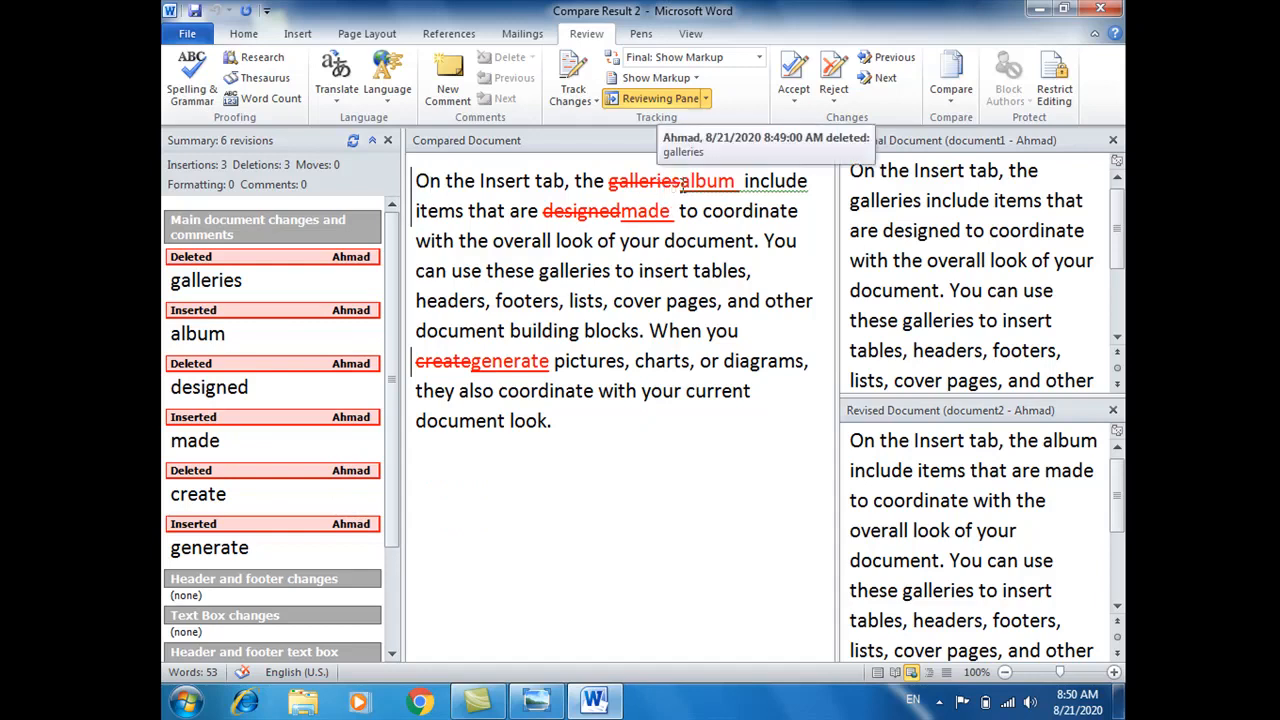
Step: Review the first tracked replacement in the compared document and accept "album" in place of "galleries"
mouse_move(709, 182)
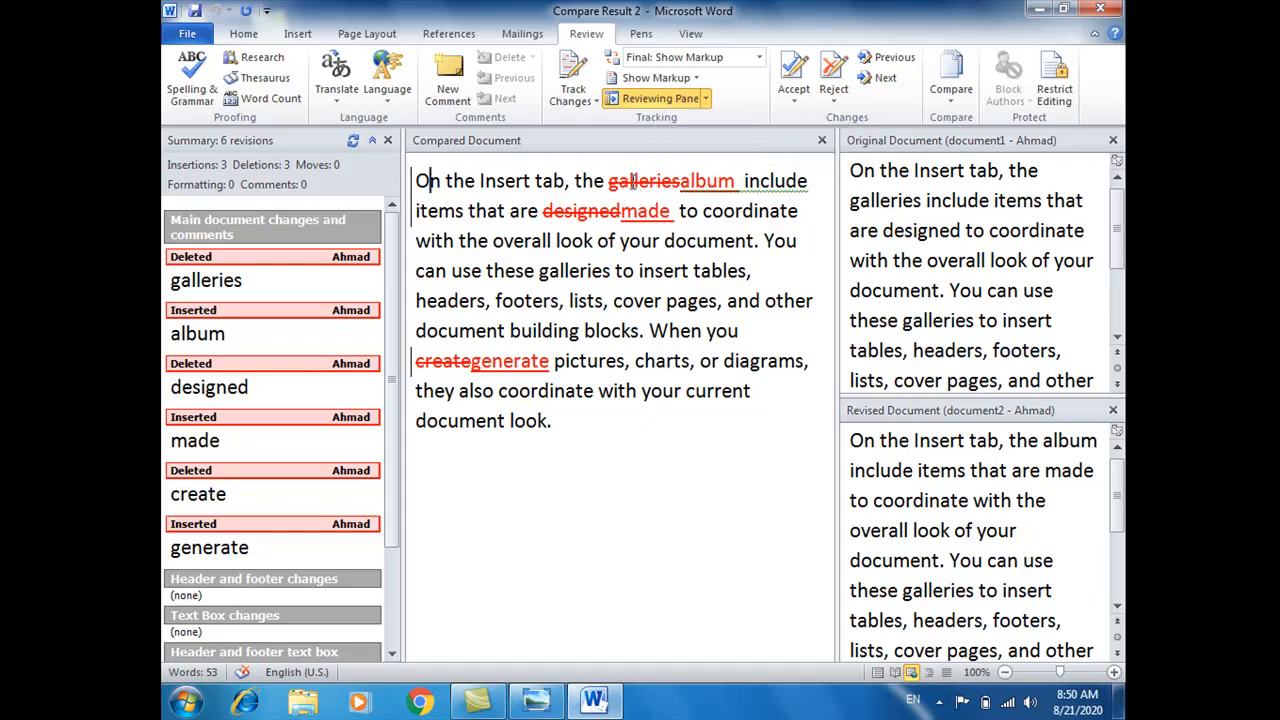
mouse_move(633, 181)
left_click(800, 98)
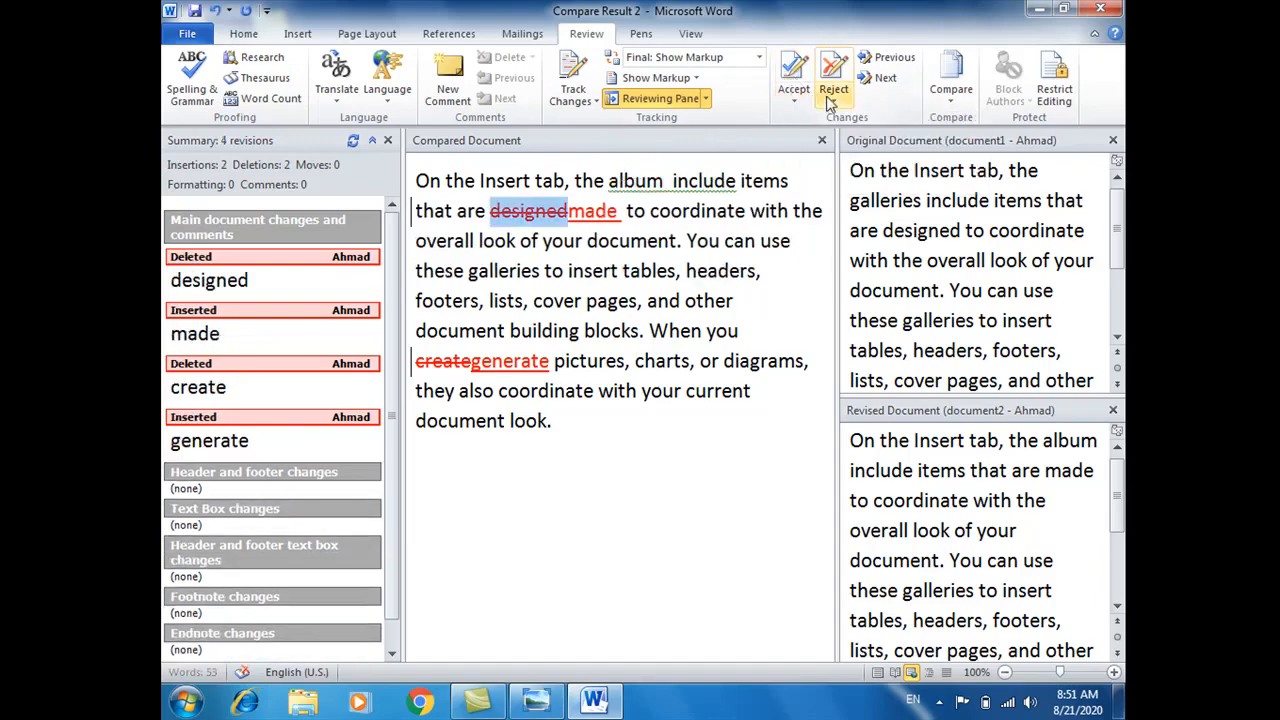
Step: Reject the "made" and "generate" replacements, keeping "designed" and "create", and close the Reviewing Pane
left_click(834, 80)
left_click(834, 80)
left_click(834, 80)
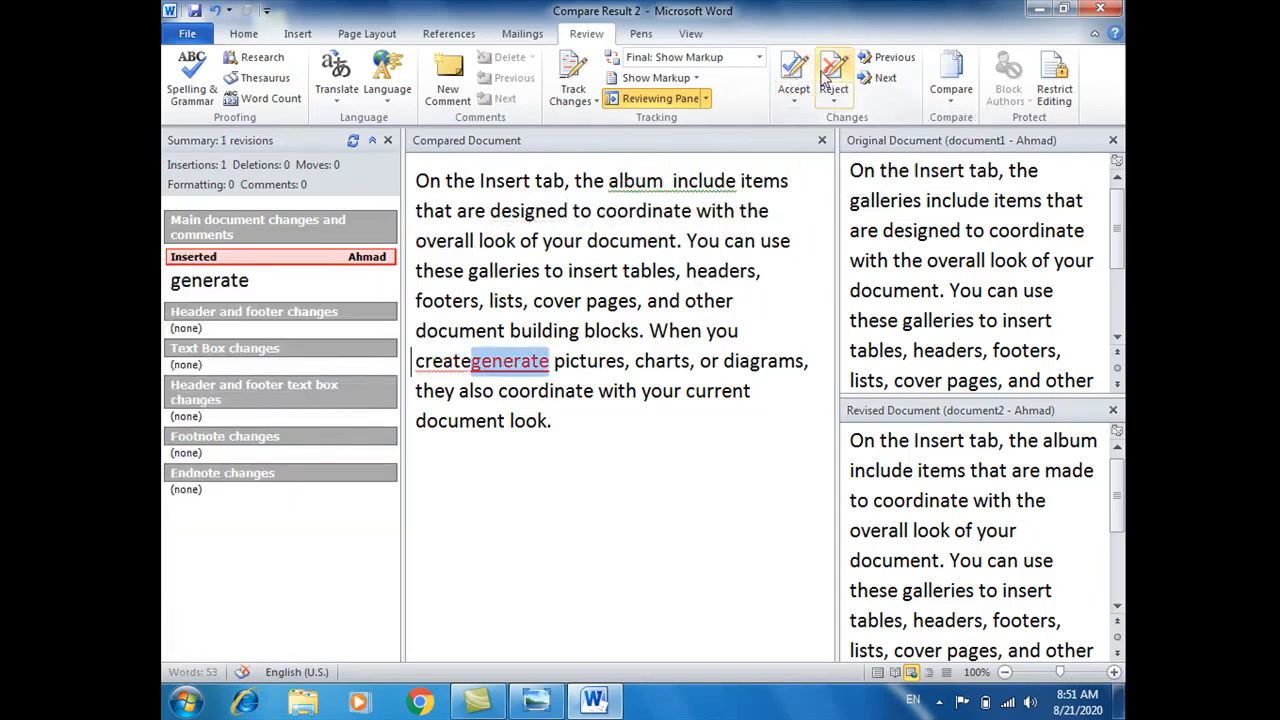
key("Return")
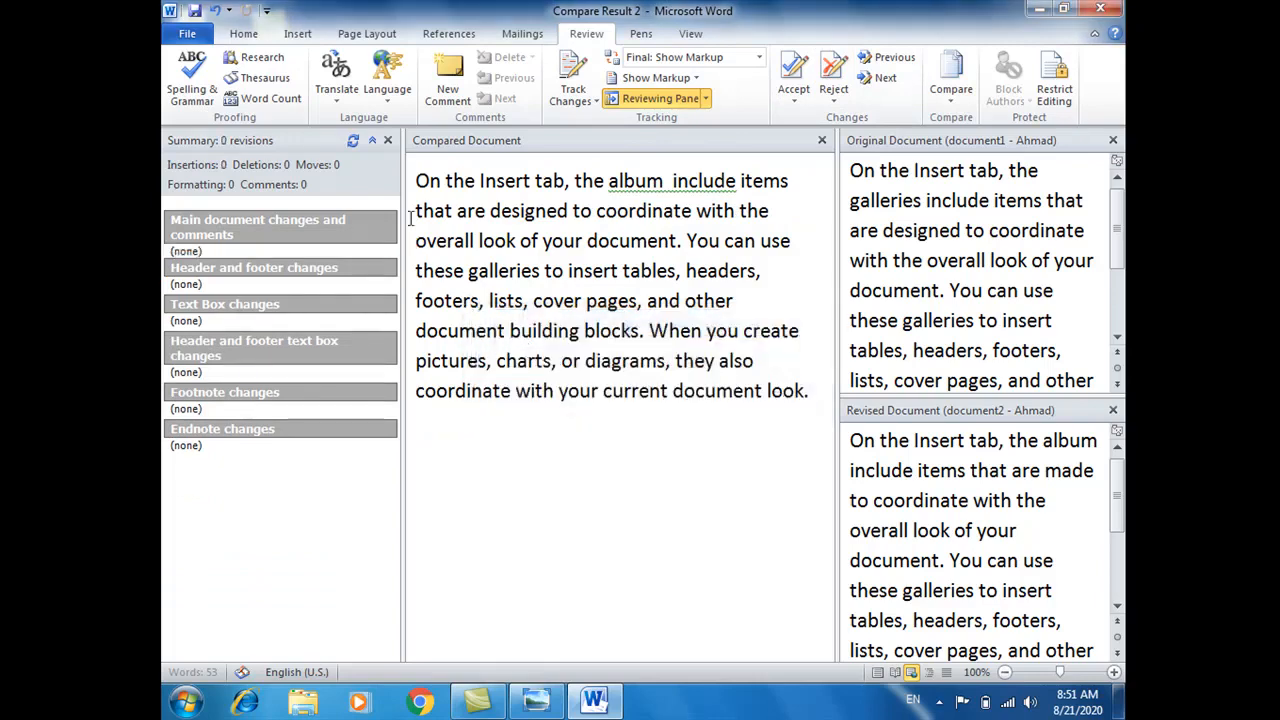
left_click(388, 140)
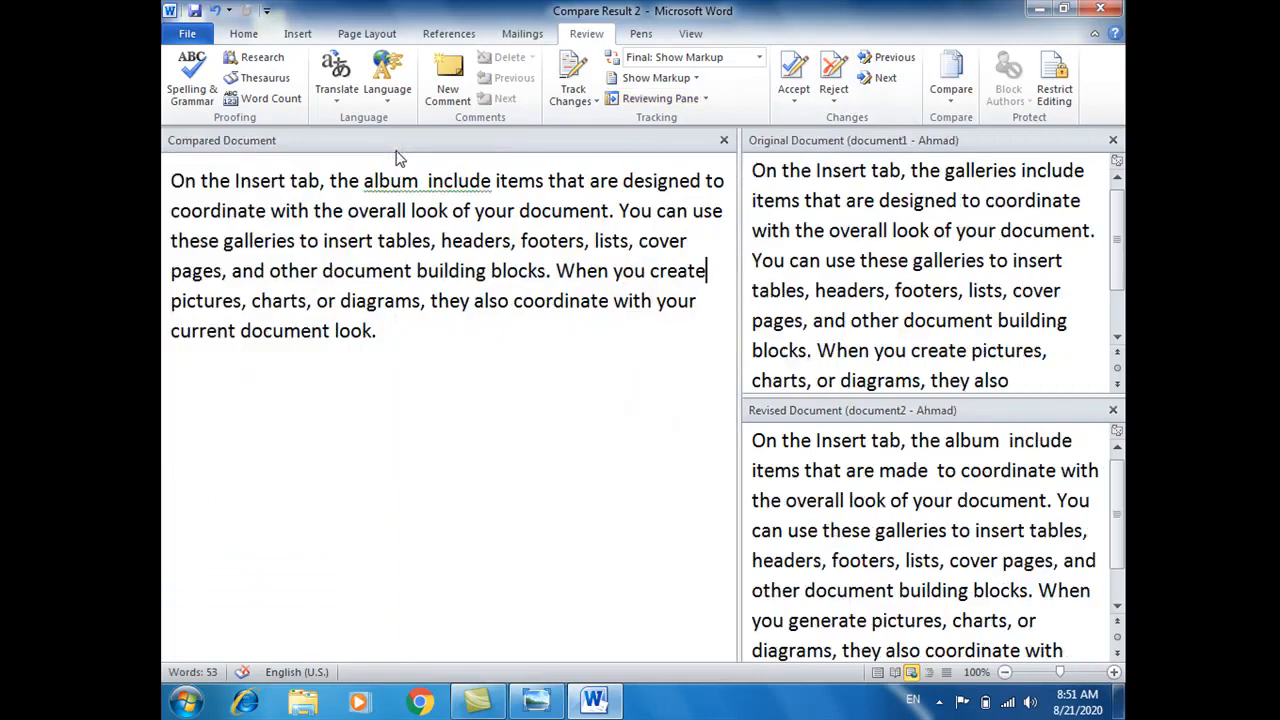
Step: Save the compared document to the desktop as a Word document named "final document"
left_click(187, 33)
left_click(205, 68)
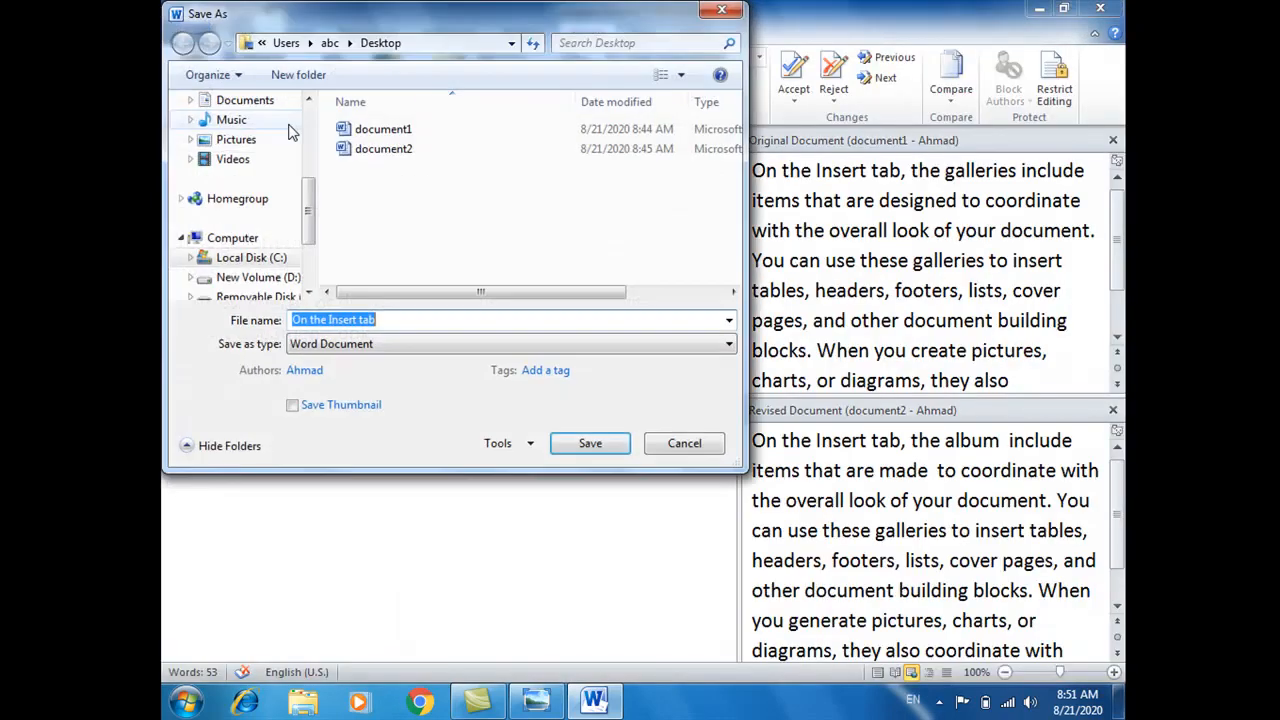
scroll(309, 177, "up", 3)
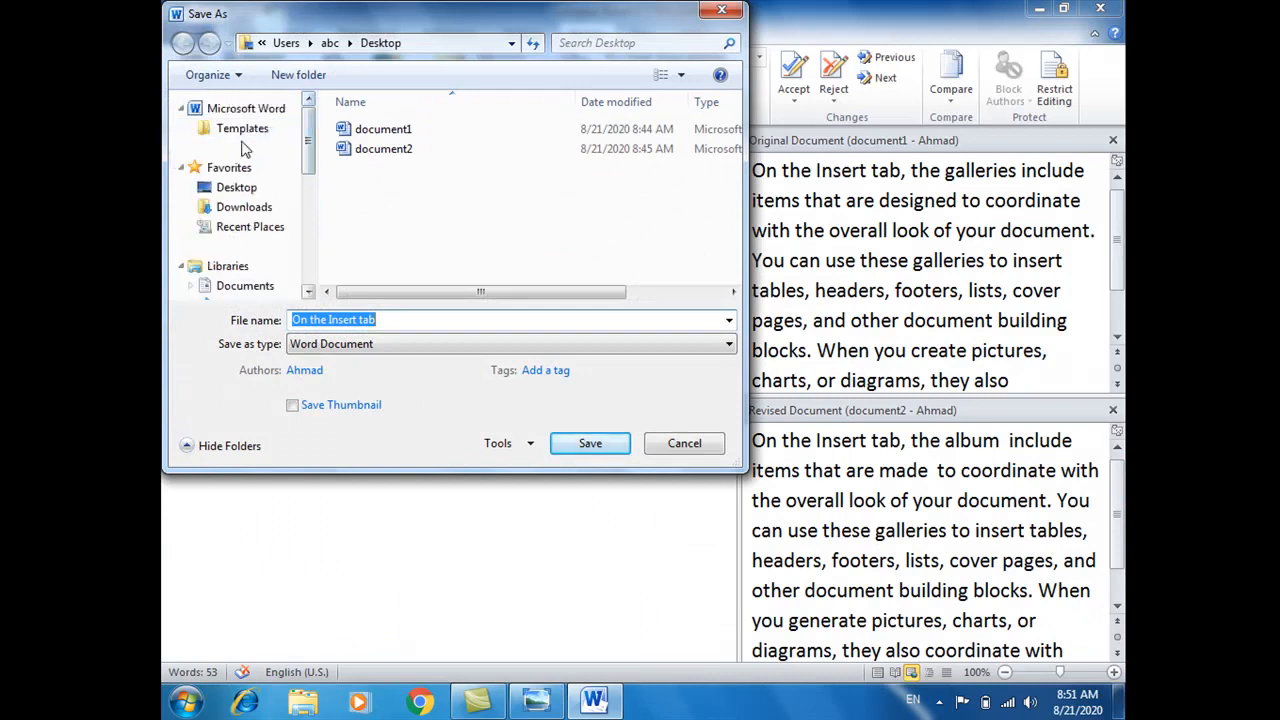
left_click(236, 187)
type("final document")
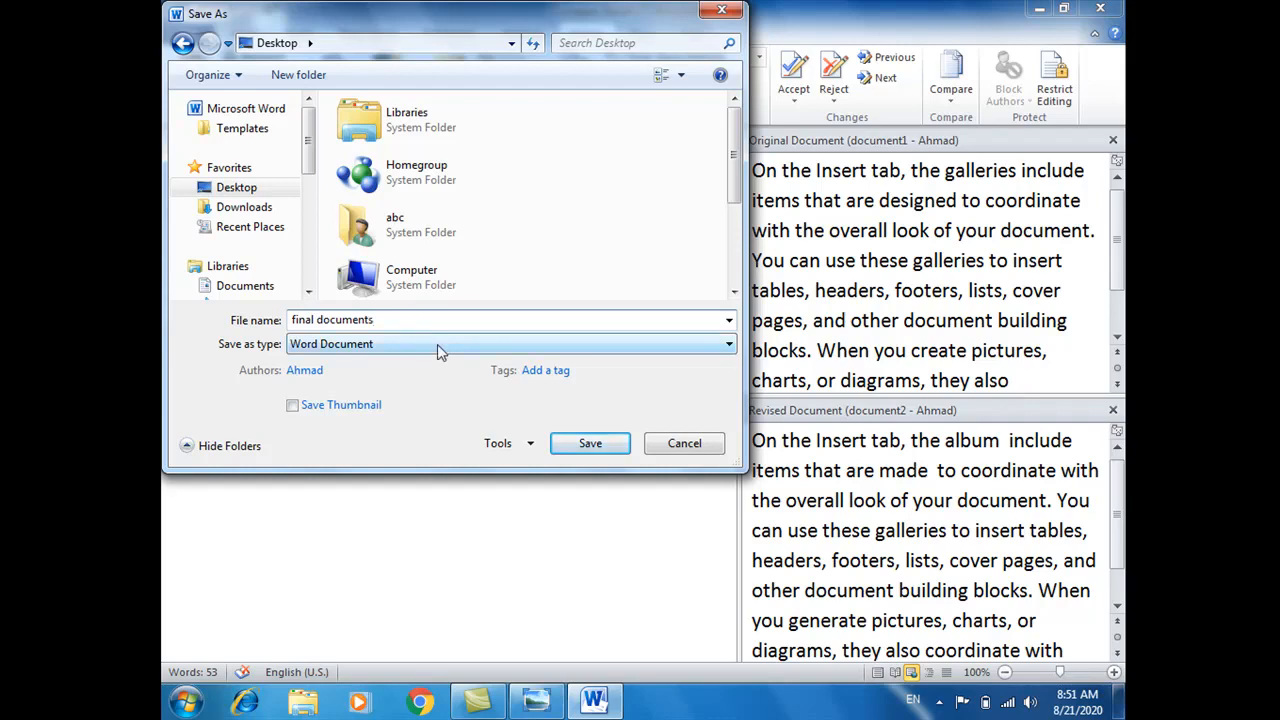
left_click(588, 447)
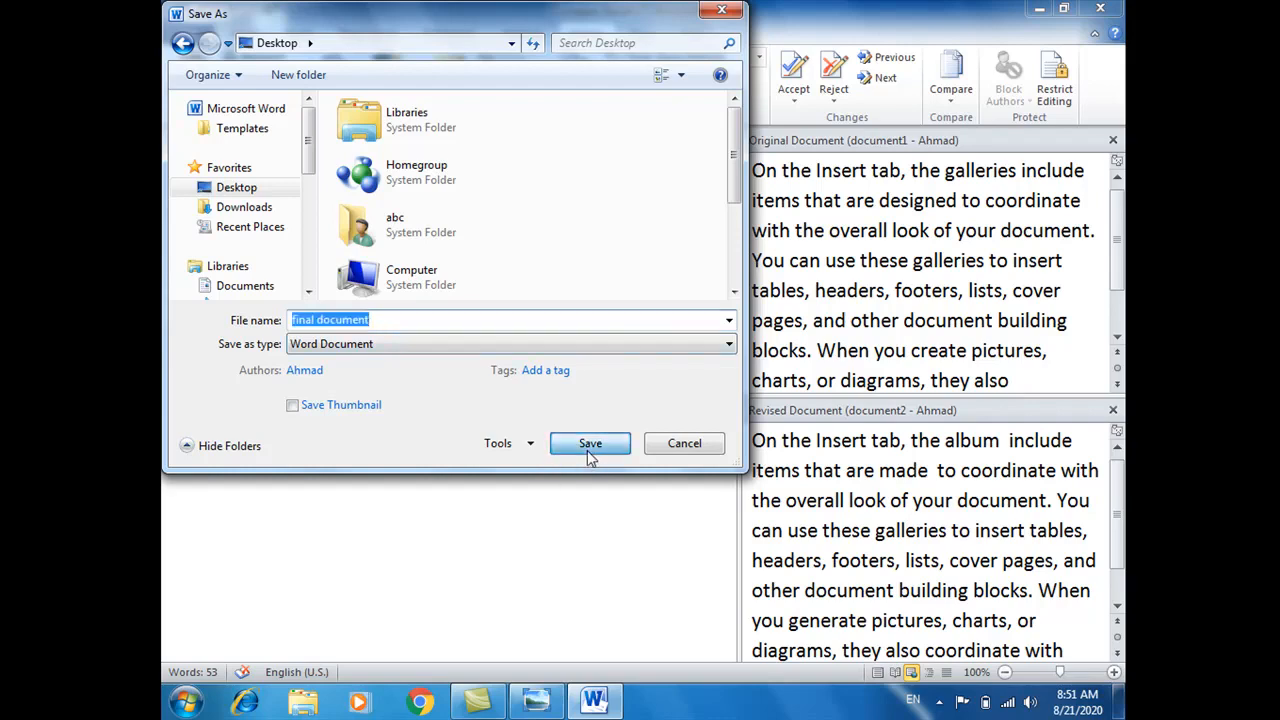
Step: Show the Windows desktop and select the saved "final document" file
key("super+d")
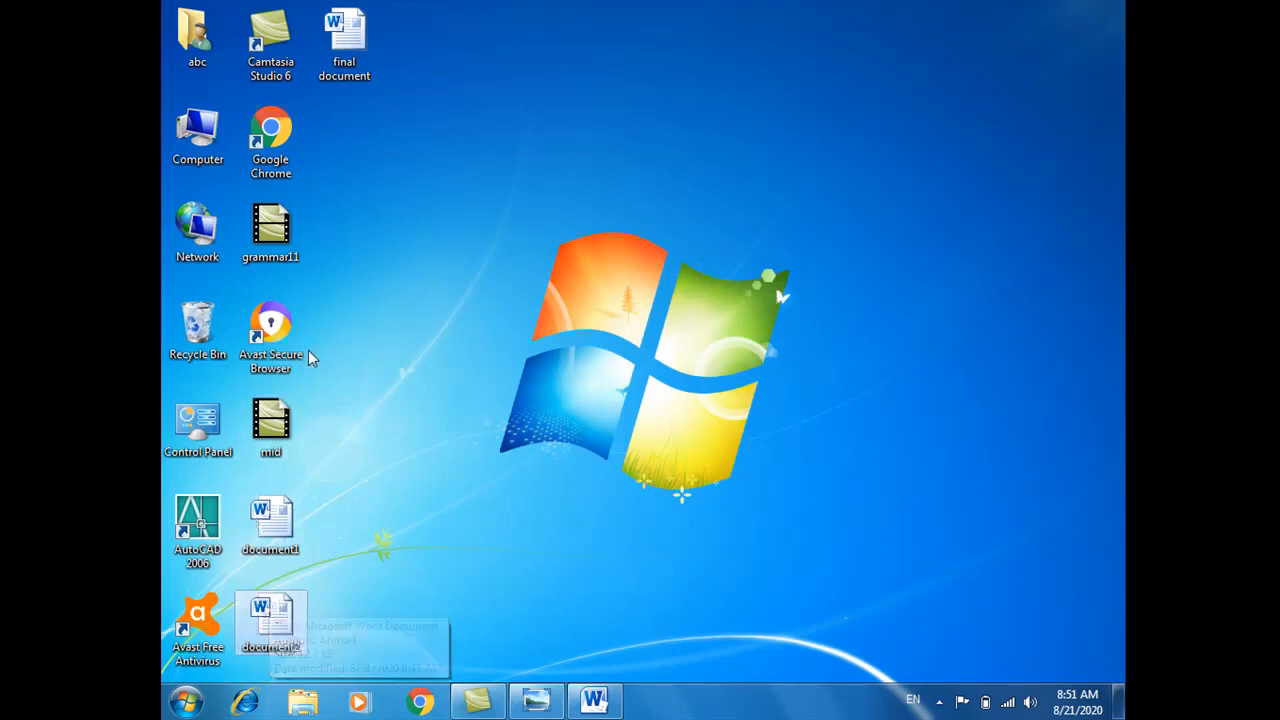
left_click(362, 35)
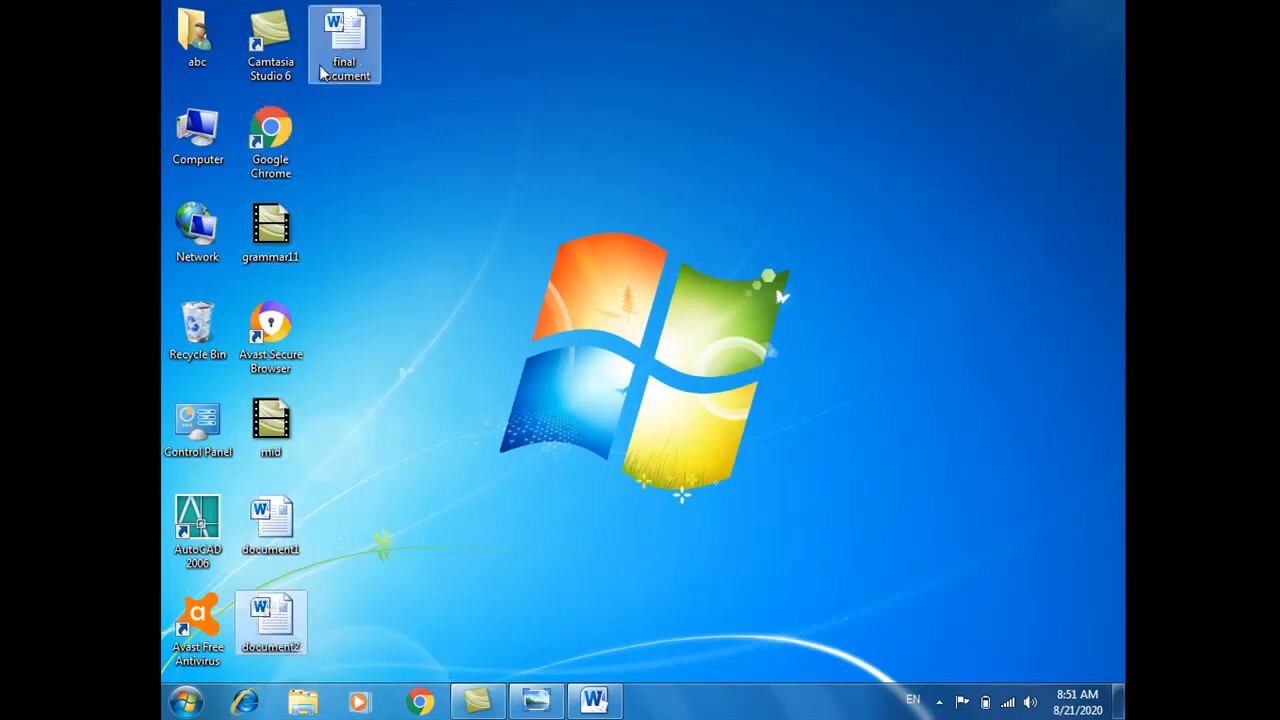